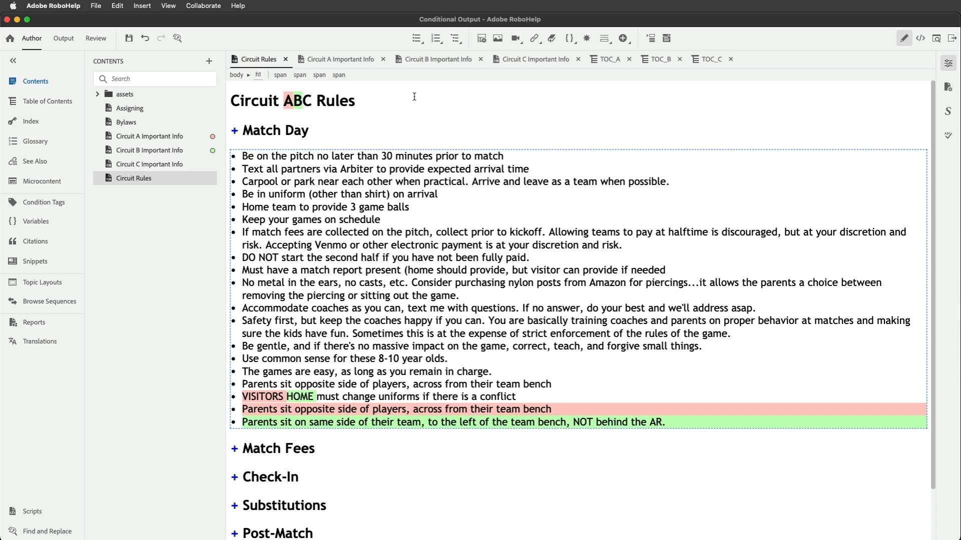
# Show the project's condition tags and examine the tagged content in the Circuit Rules topic, including the Match Fees tables
pyautogui.click(46, 205)
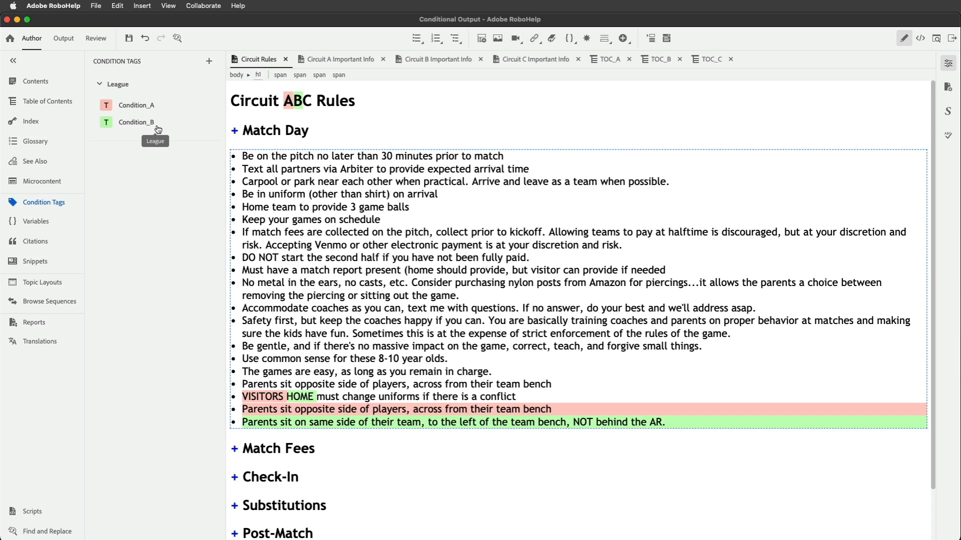
pyautogui.moveTo(301, 100); pyautogui.dragTo(309, 99)
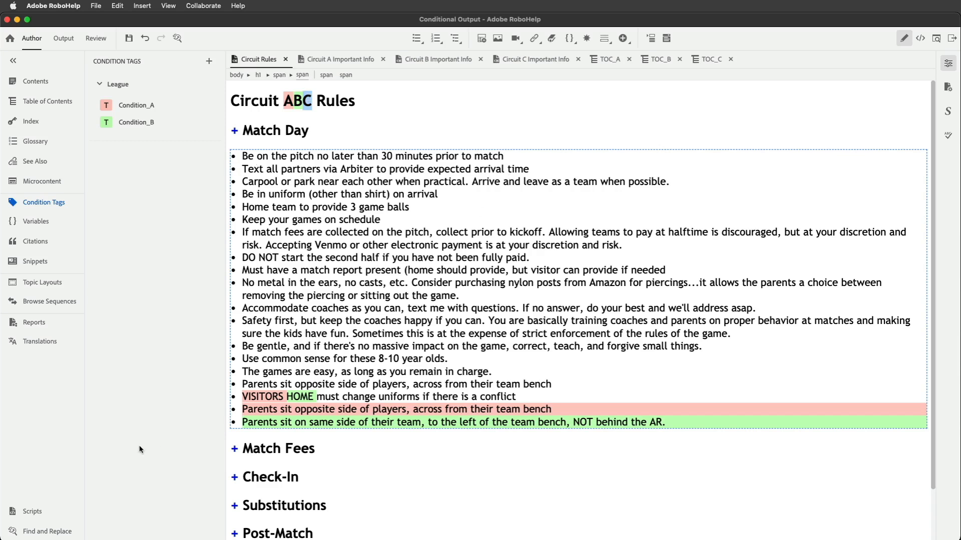
pyautogui.click(233, 449)
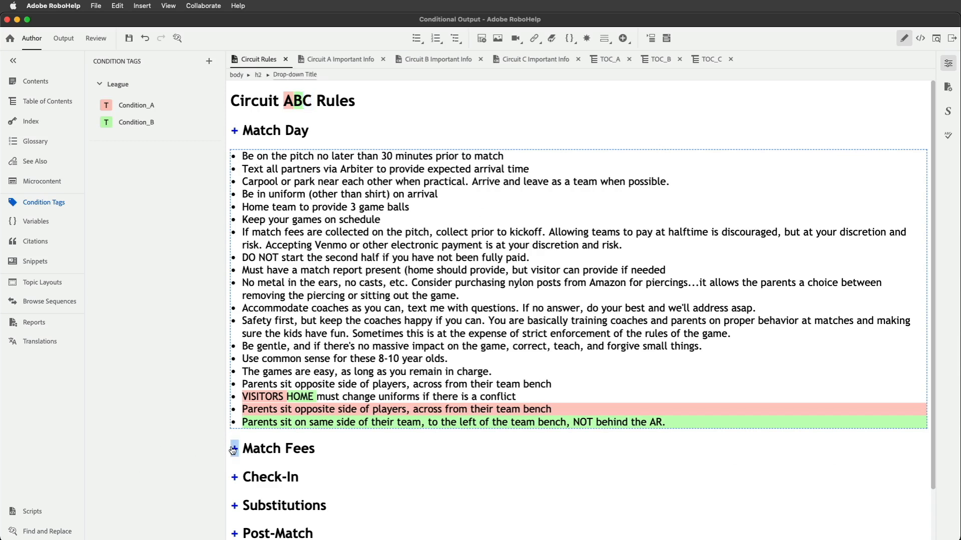
pyautogui.scroll(-2, 354, 432)
pyautogui.scroll(-10, 355, 432)
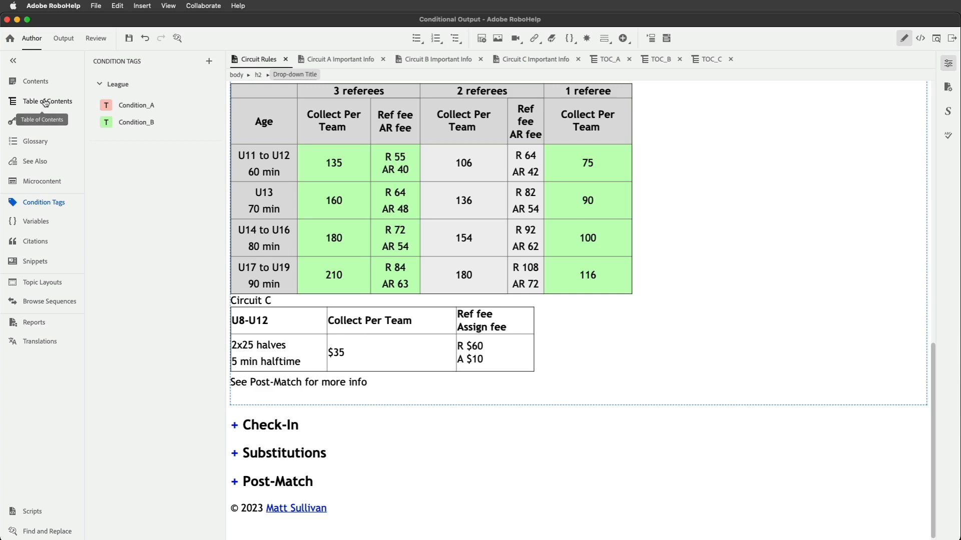
# Compare the topics listed in the TOC_A, TOC_B and TOC_C tables of contents
pyautogui.click(599, 60)
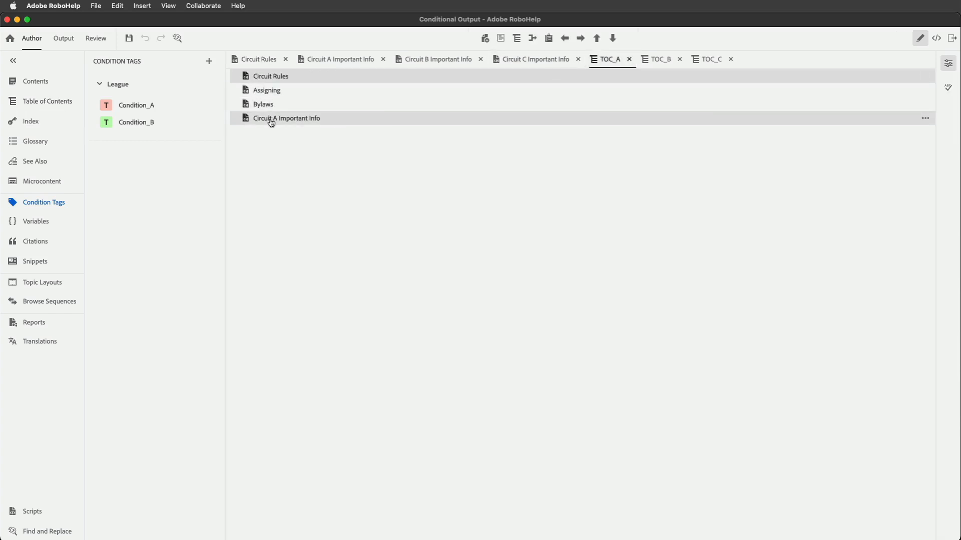
pyautogui.click(655, 61)
pyautogui.click(710, 62)
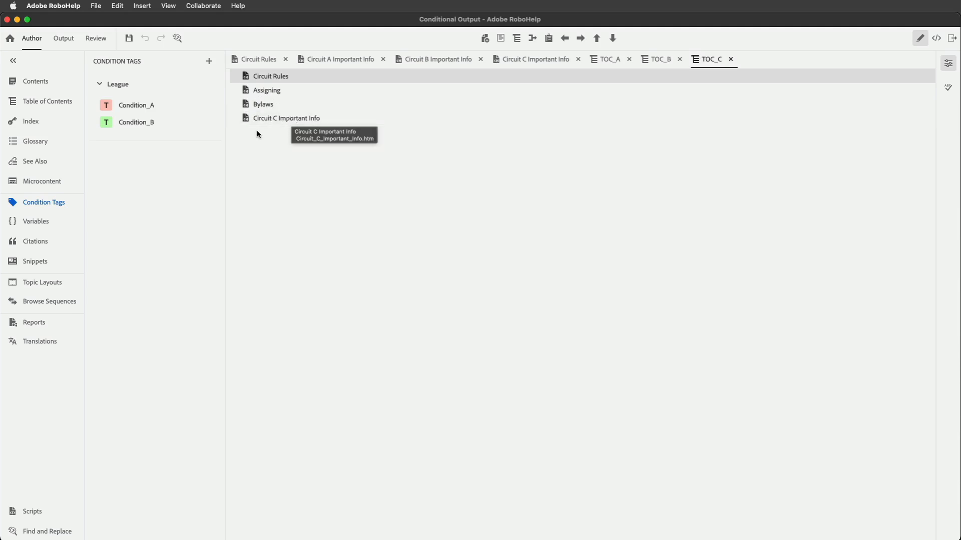
# Check which output presets the project has, and return to authoring
pyautogui.click(69, 43)
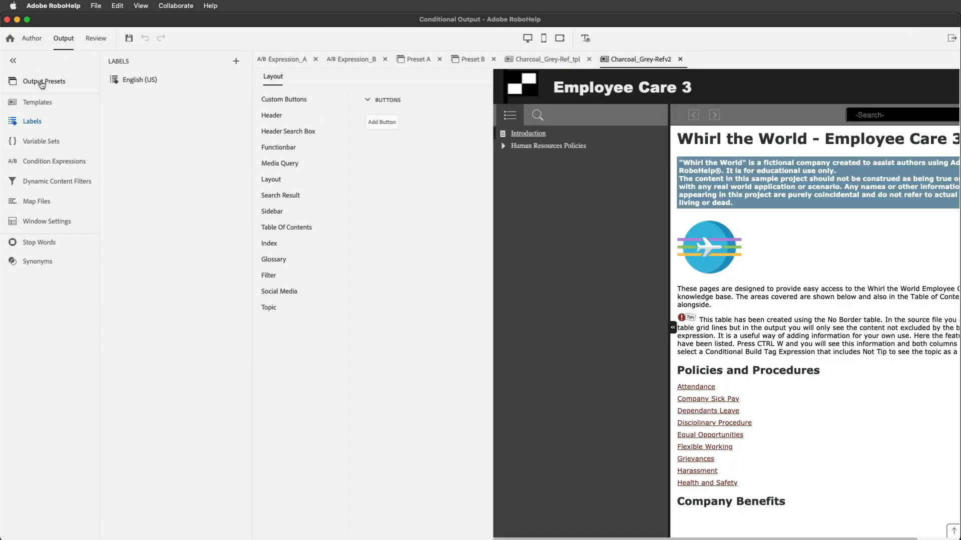
pyautogui.click(42, 83)
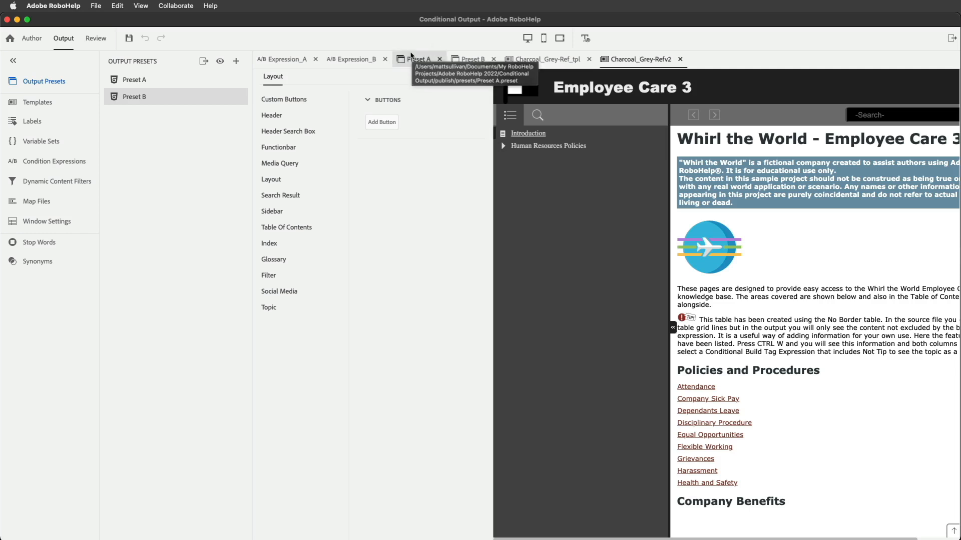
pyautogui.click(36, 41)
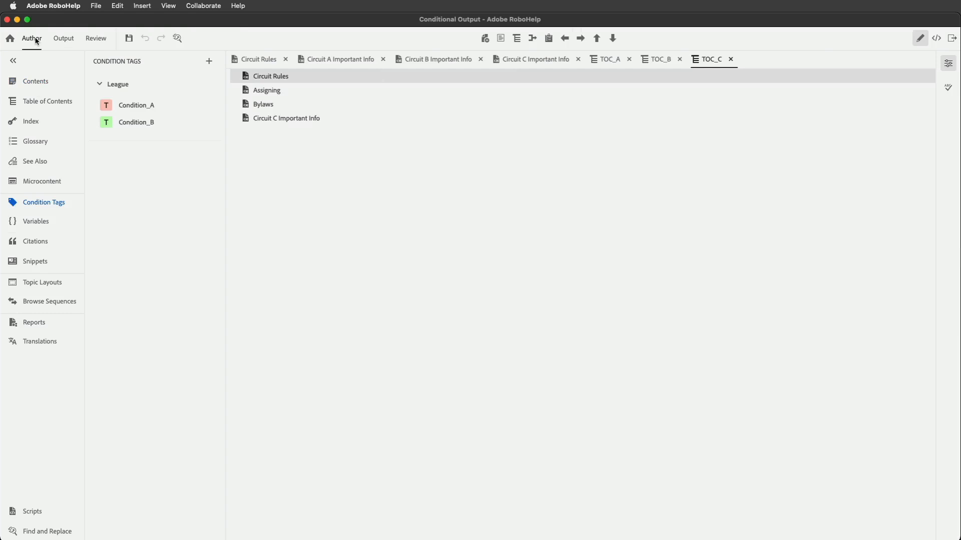
# Examine which letters of the "Circuit ABC Rules" heading carry a condition tag in the Circuit Rules topic
pyautogui.click(262, 60)
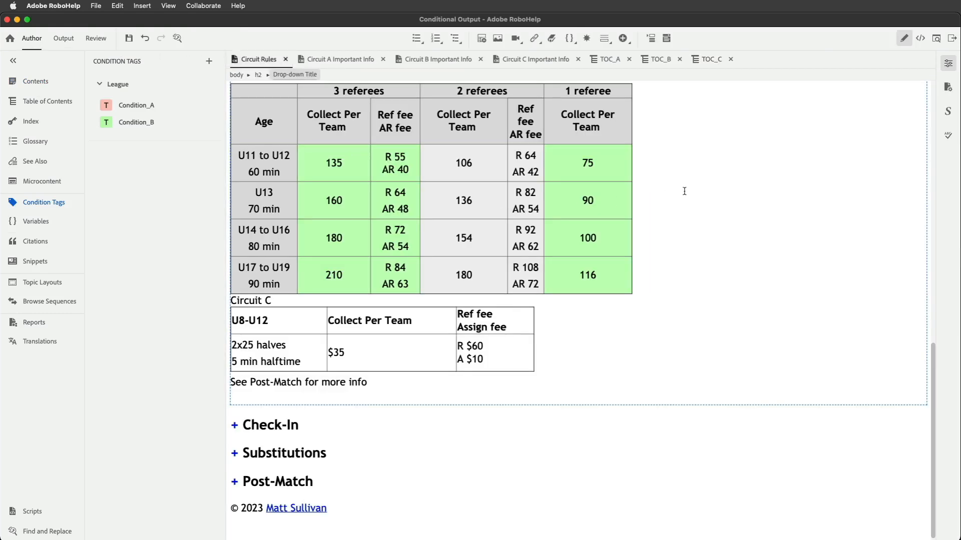
pyautogui.scroll(10, 684, 192)
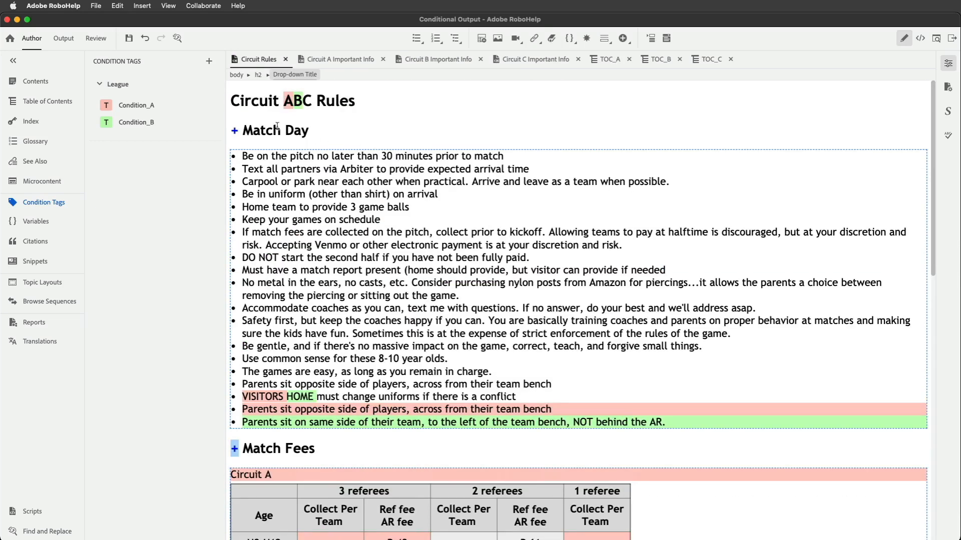
pyautogui.moveTo(238, 99); pyautogui.dragTo(354, 101)
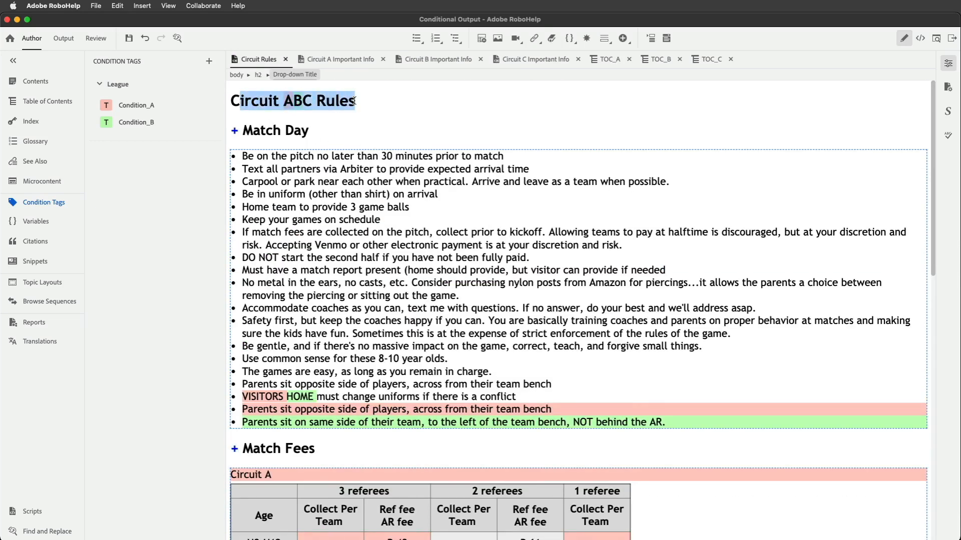
pyautogui.click(269, 100)
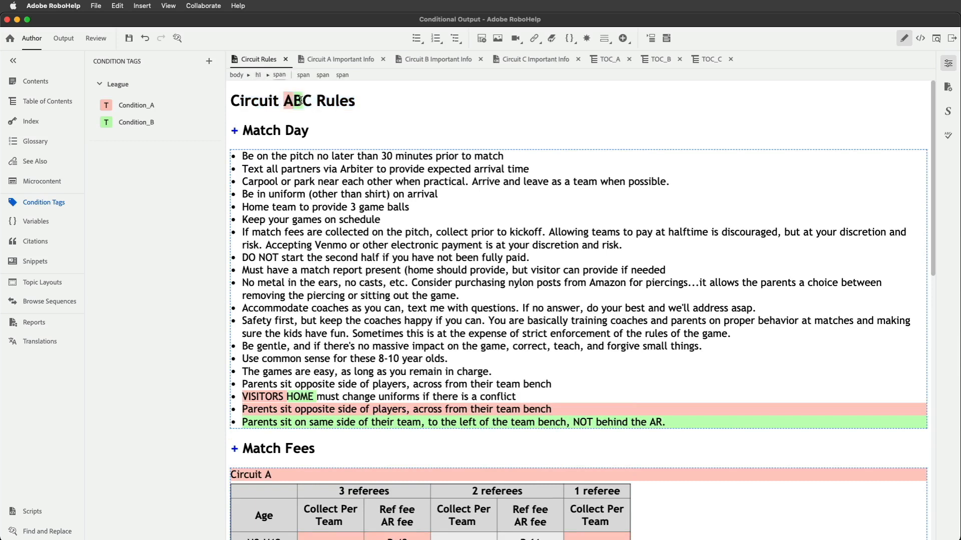
pyautogui.moveTo(306, 101)
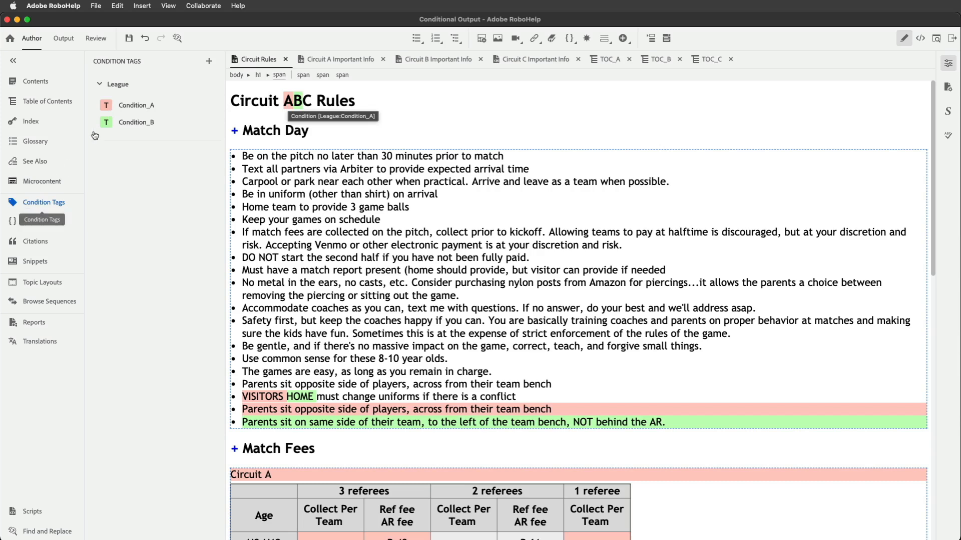
# Start a new condition tag in the League group and name it Condition_C
pyautogui.click(209, 63)
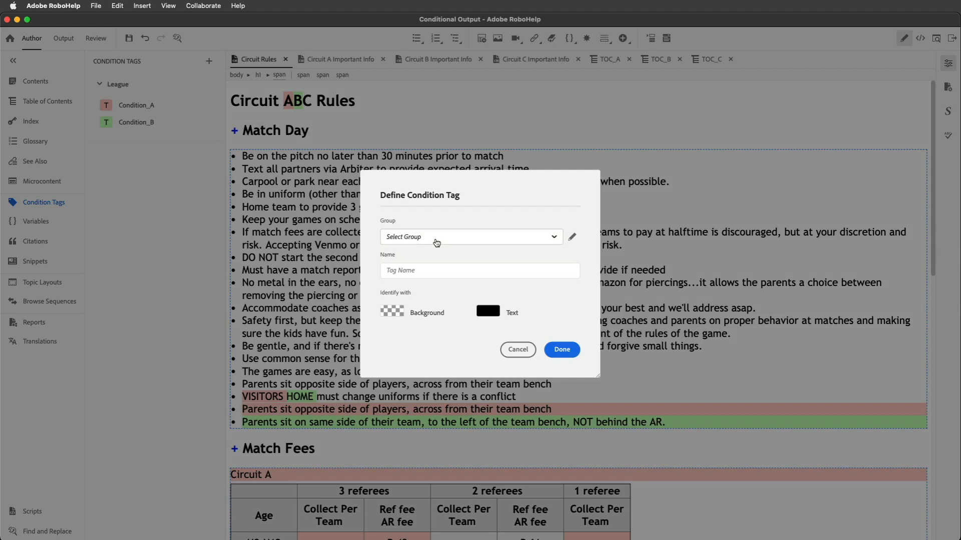
pyautogui.click(437, 243)
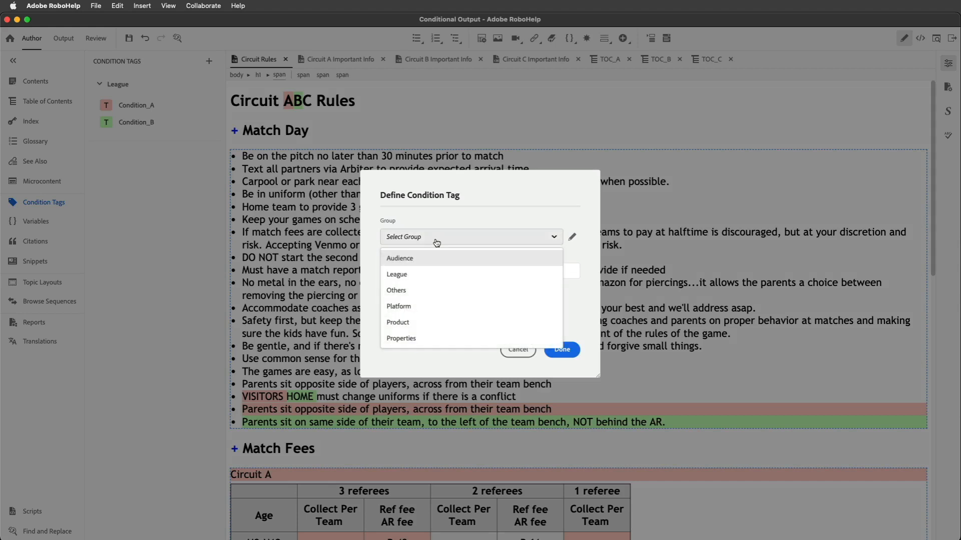
pyautogui.click(404, 277)
pyautogui.click(437, 270)
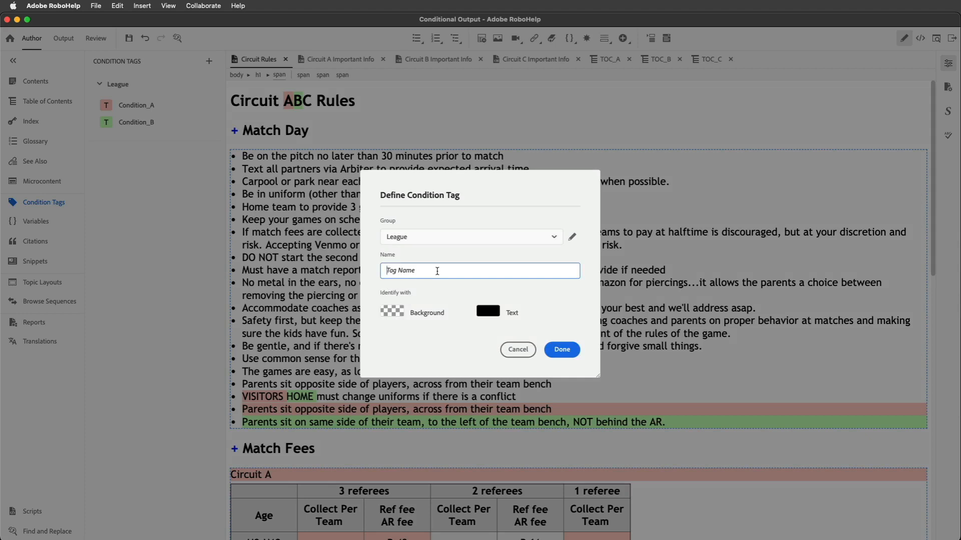
pyautogui.write('_')
pyautogui.press('BackSpace')
pyautogui.write('Condition_C')
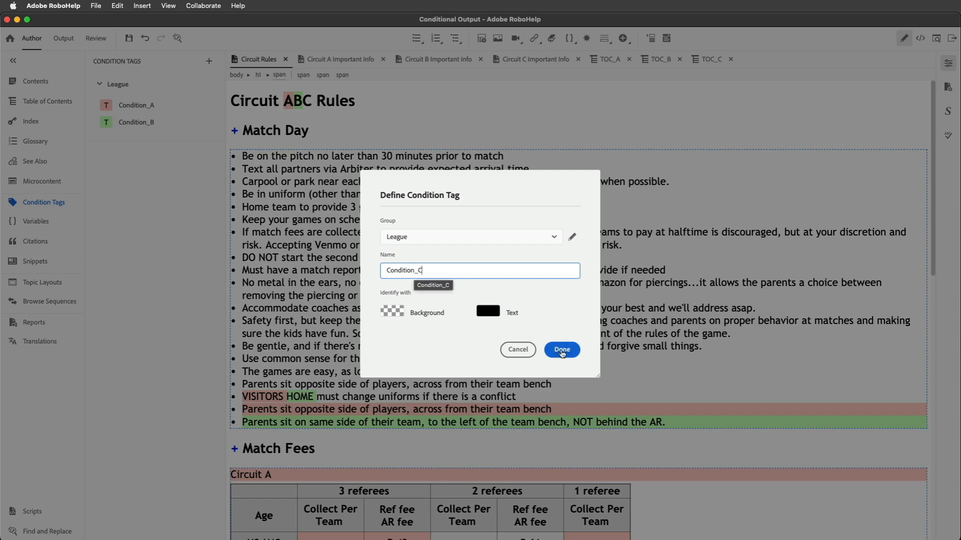
# Give Condition_C a yellow background (#FFFF00) at 30% opacity and save the tag
pyautogui.click(392, 311)
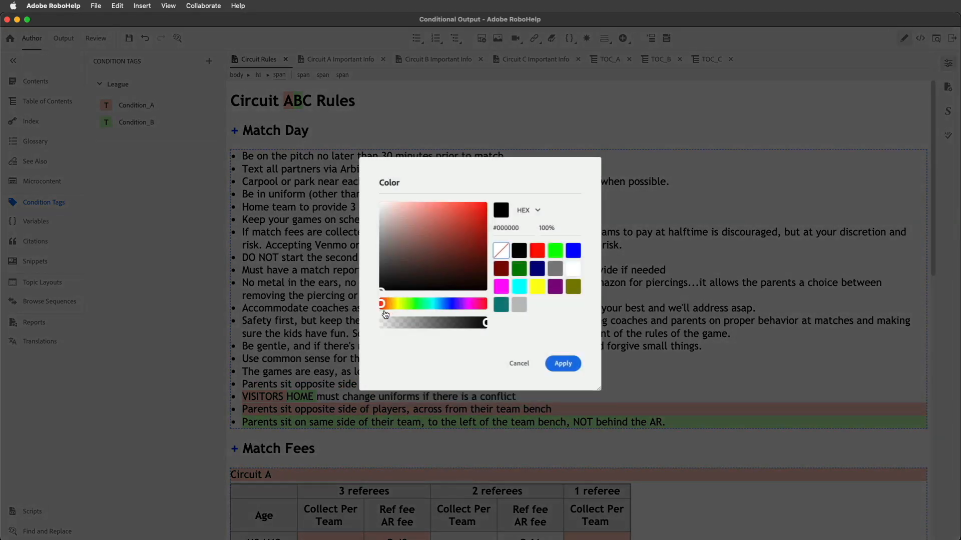
pyautogui.click(537, 286)
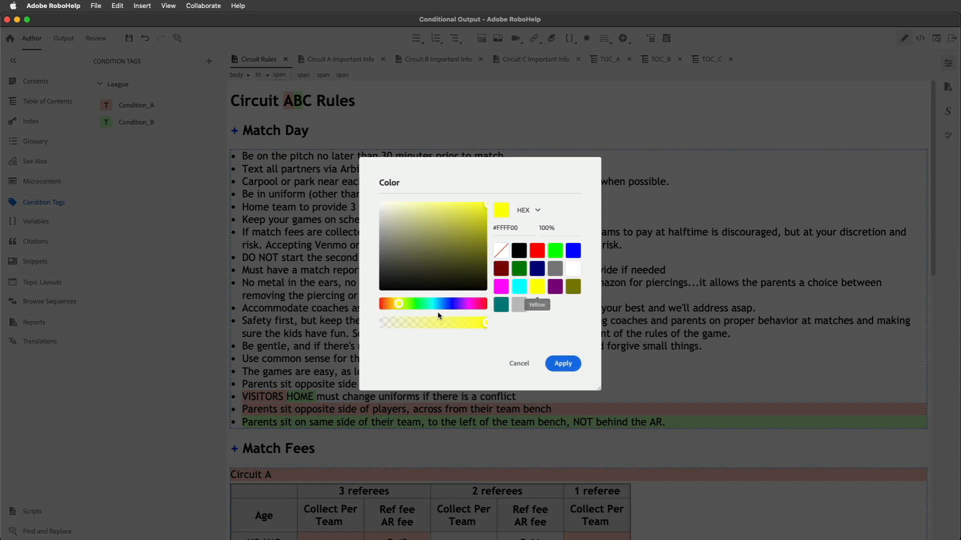
pyautogui.click(411, 322)
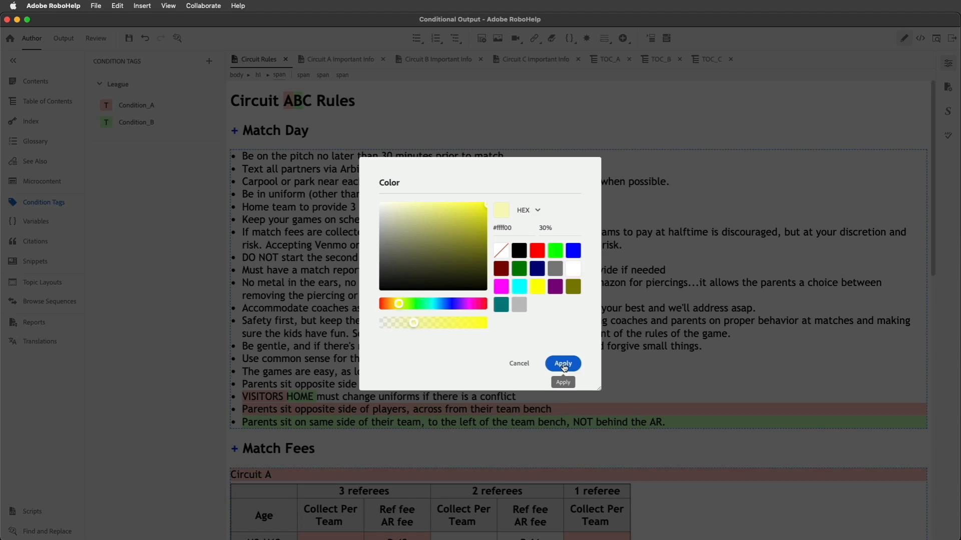
pyautogui.click(563, 365)
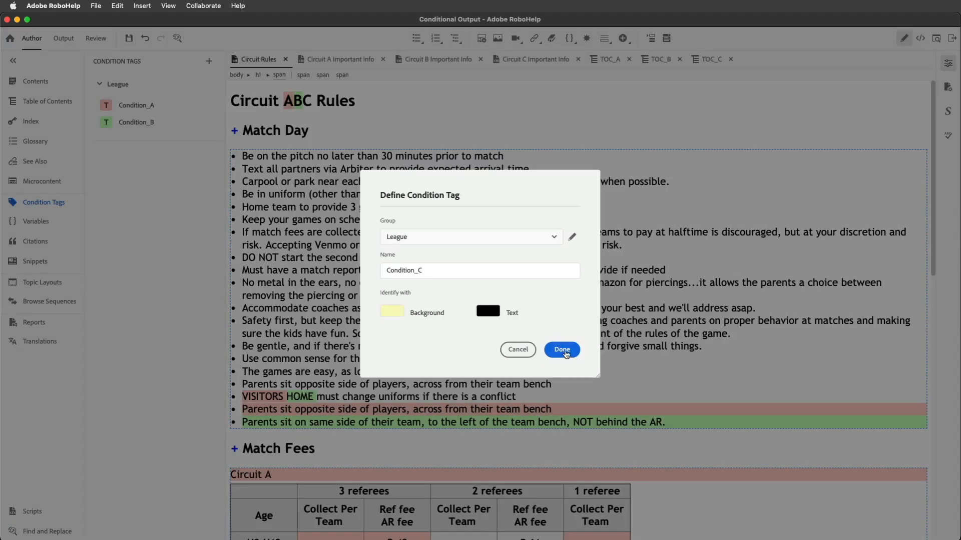
pyautogui.click(563, 349)
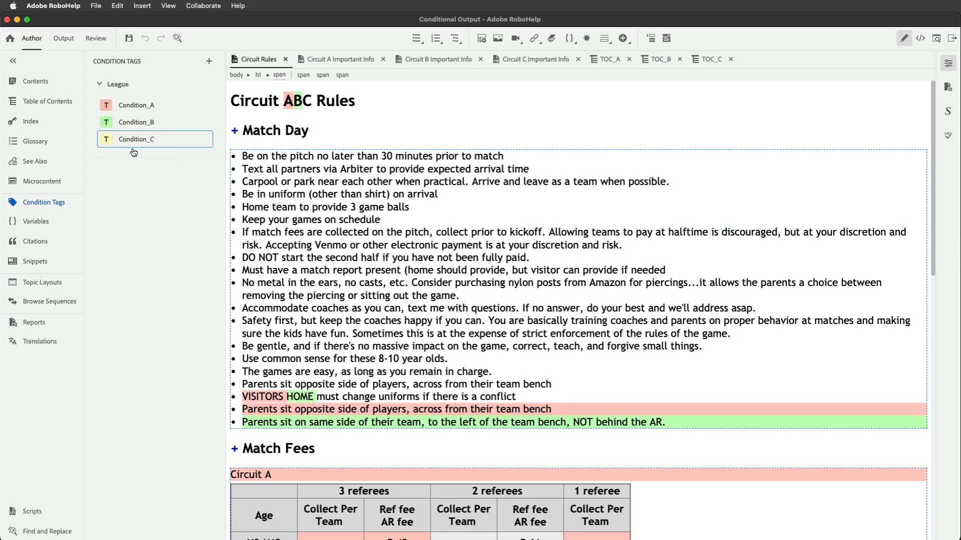
# Apply Condition_C to the letter C in the "Circuit ABC Rules" heading
pyautogui.moveTo(304, 102); pyautogui.dragTo(311, 100)
pyautogui.click(130, 143)
pyautogui.moveTo(130, 143); pyautogui.dragTo(305, 100)
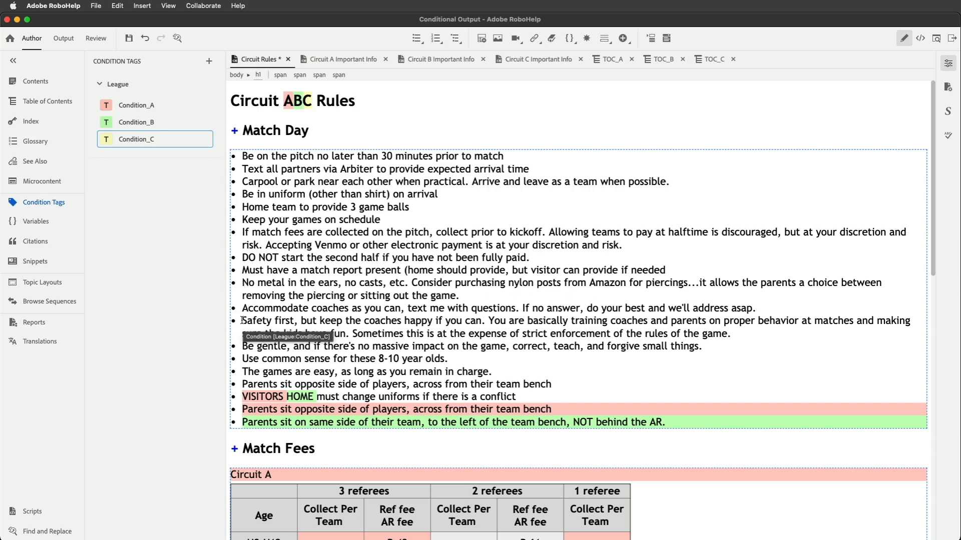
# Apply only Condition_C to the four Match Day list items from "Safety first" through "The games are easy"
pyautogui.moveTo(243, 323); pyautogui.dragTo(497, 371)
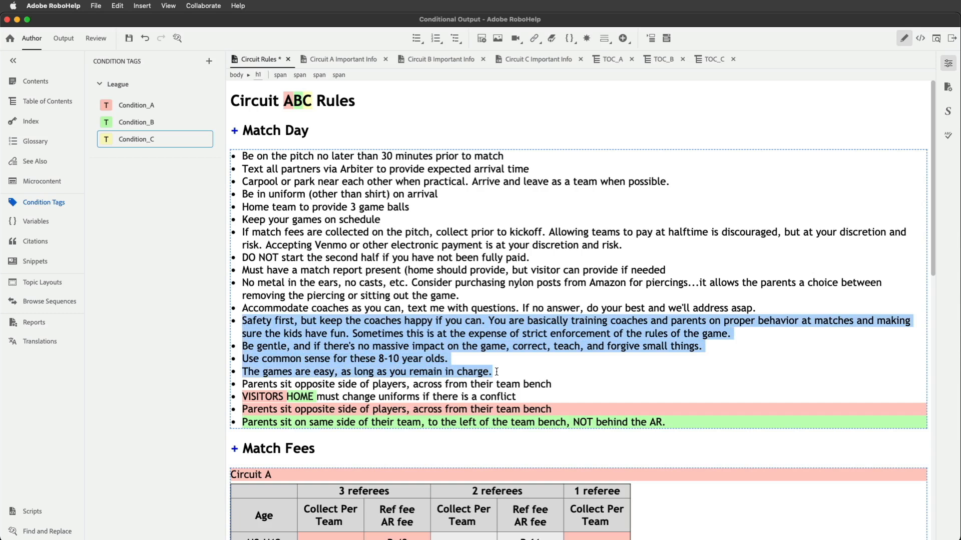
pyautogui.moveTo(496, 372)
pyautogui.mouseDown()
pyautogui.moveTo(734, 335)
pyautogui.moveTo(497, 372)
pyautogui.mouseUp()
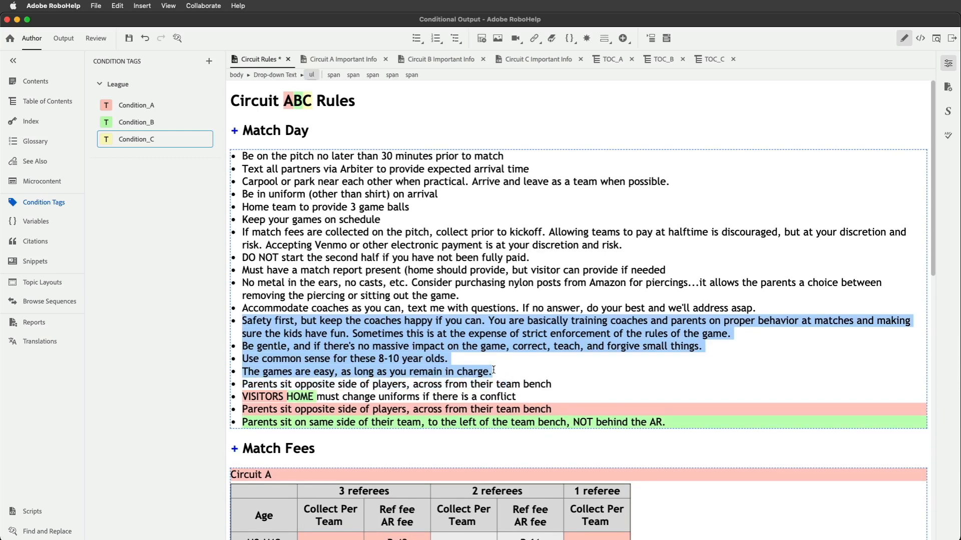
pyautogui.click(168, 143)
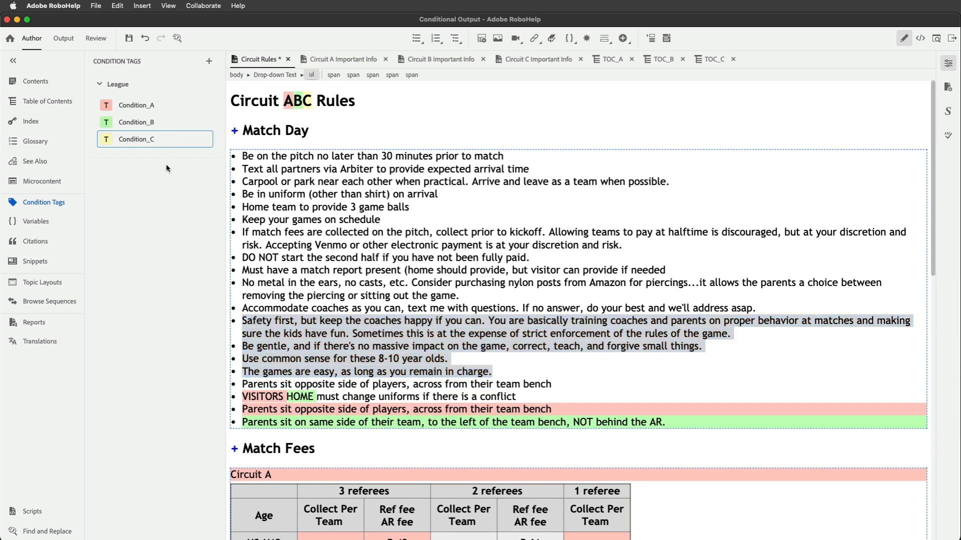
pyautogui.rightClick(342, 334)
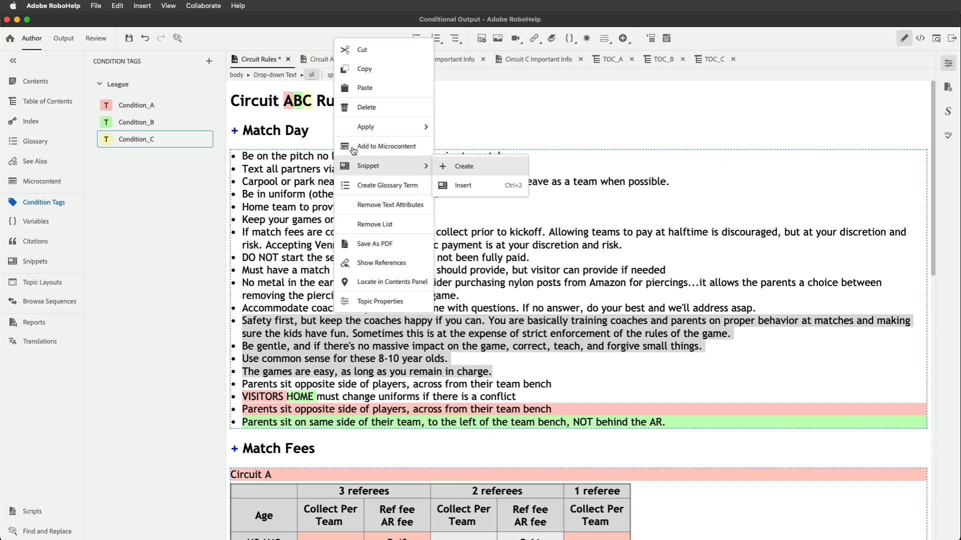
pyautogui.moveTo(357, 128)
pyautogui.click(471, 128)
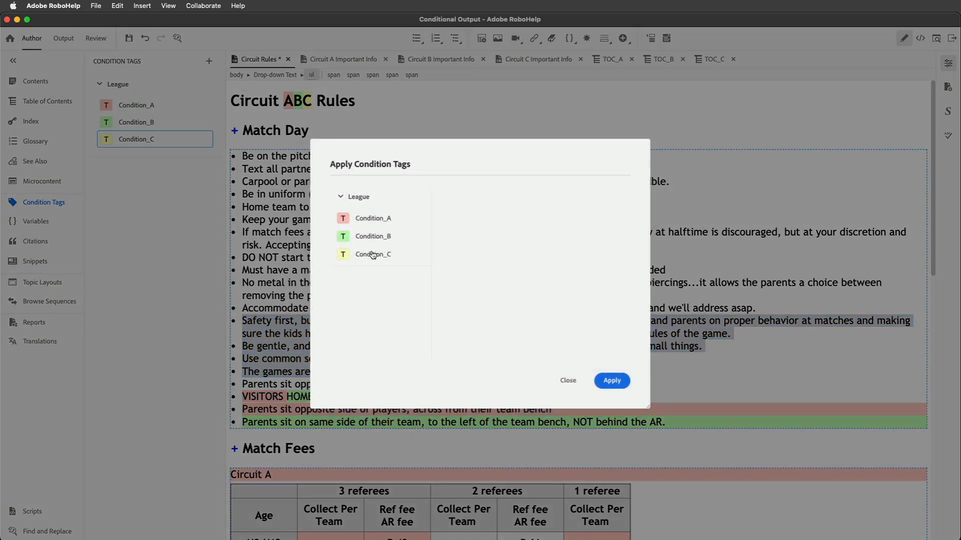
pyautogui.click(372, 257)
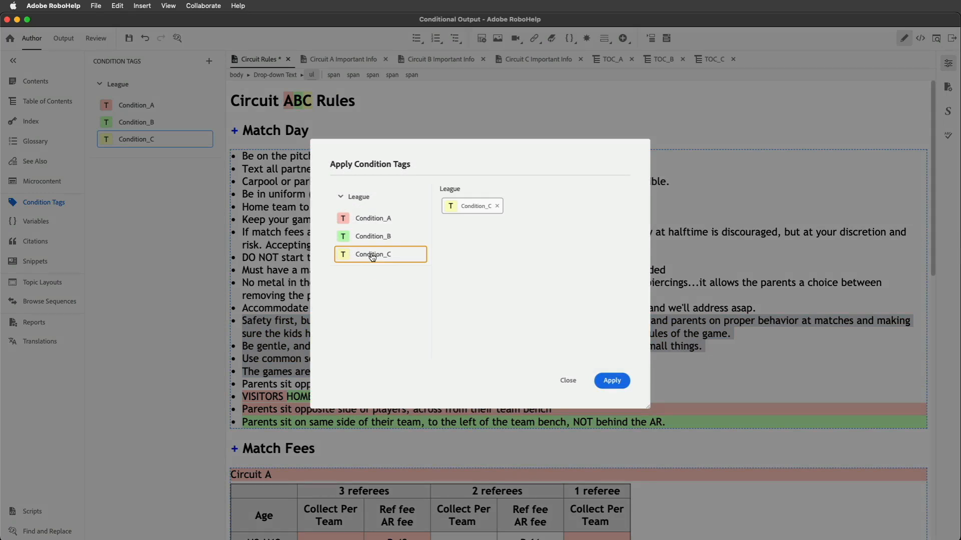
pyautogui.click(371, 238)
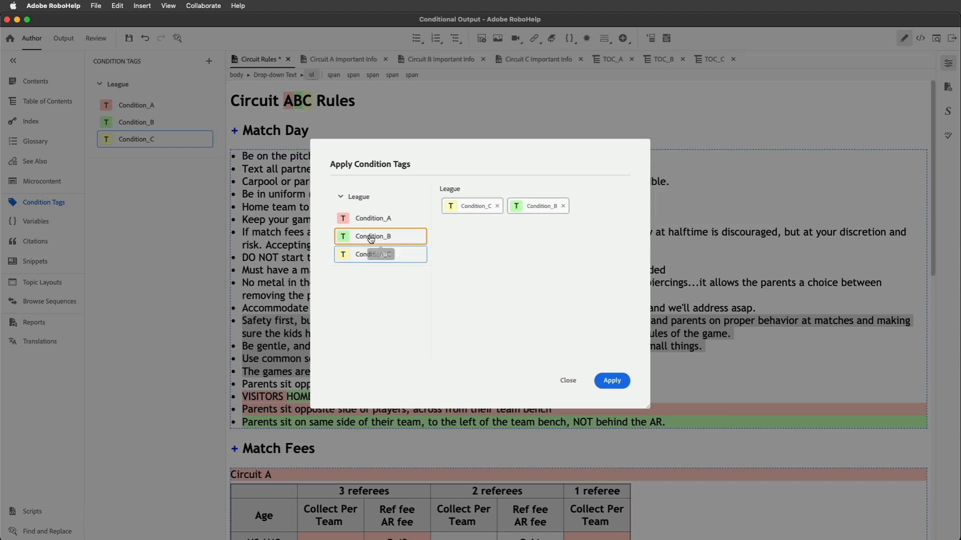
pyautogui.click(563, 206)
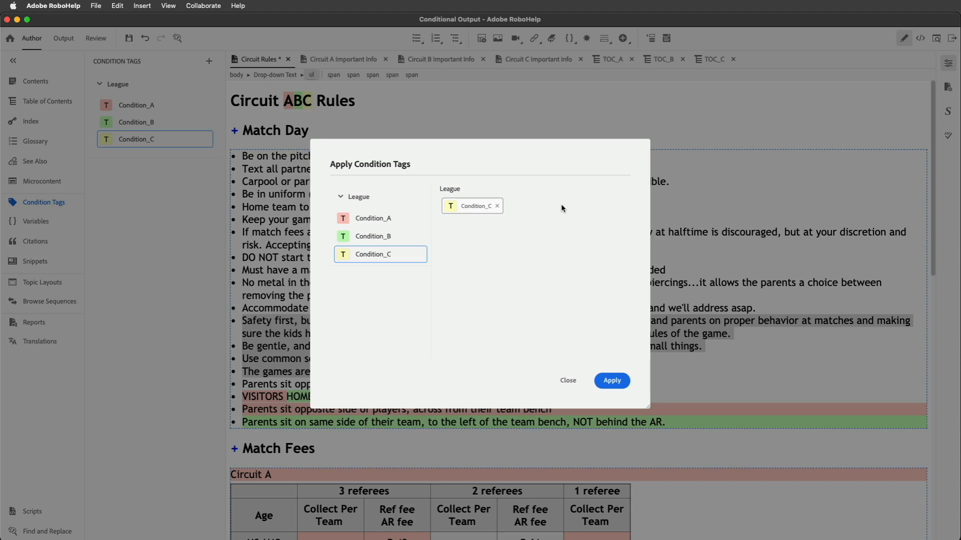
pyautogui.click(611, 379)
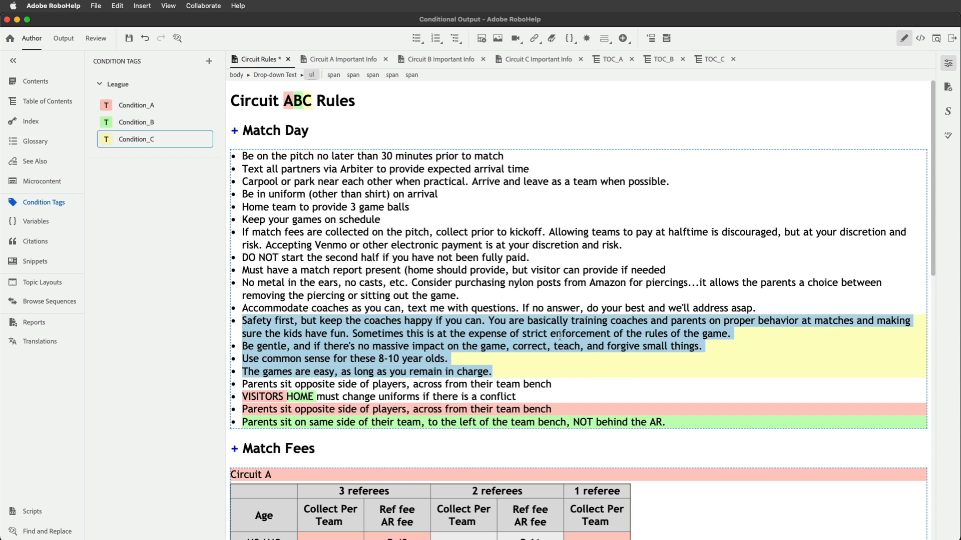
pyautogui.click(532, 273)
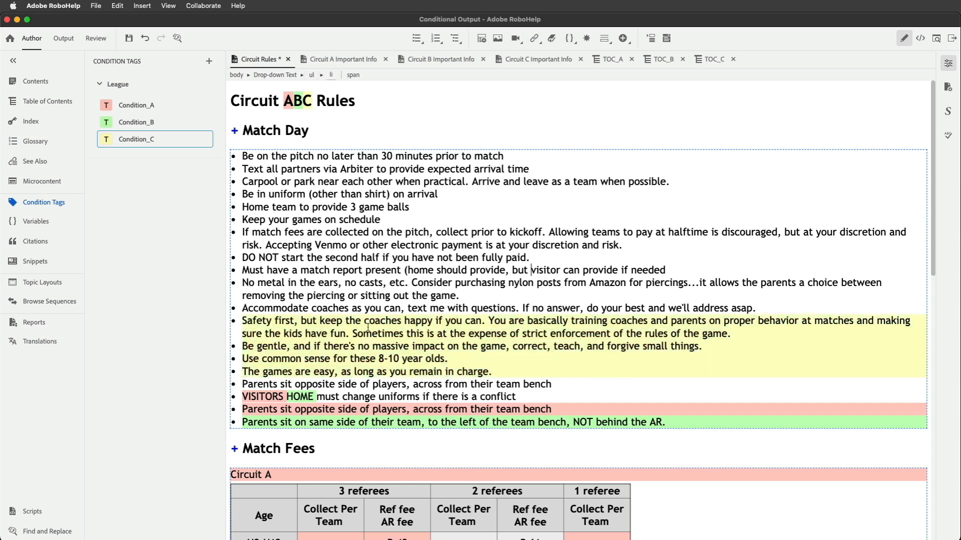
pyautogui.moveTo(386, 321); pyautogui.dragTo(422, 368)
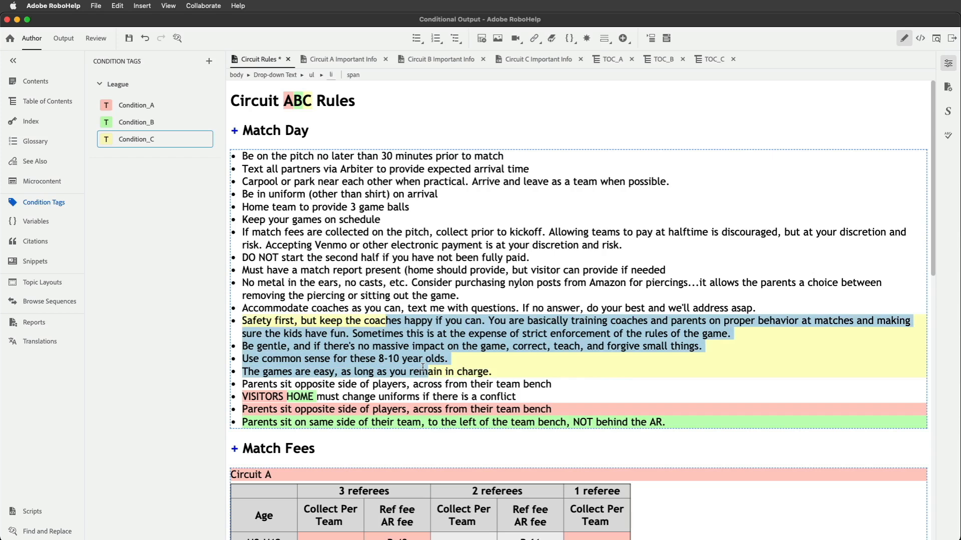
# Apply Condition_C to the "Circuit C" label and its U8-U12 fee table under Match Fees
pyautogui.click(423, 281)
pyautogui.scroll(-1, 423, 280)
pyautogui.scroll(-10, 423, 280)
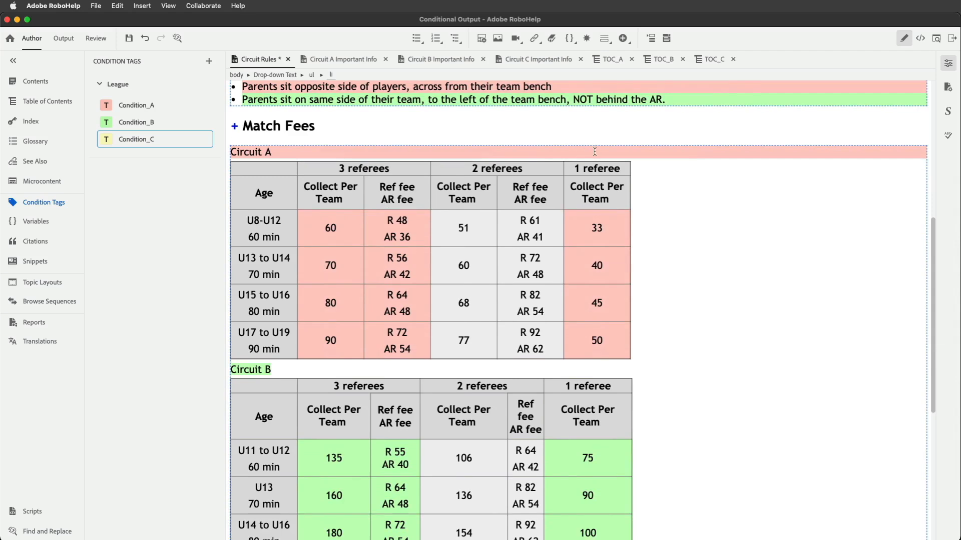
pyautogui.scroll(-10, 534, 436)
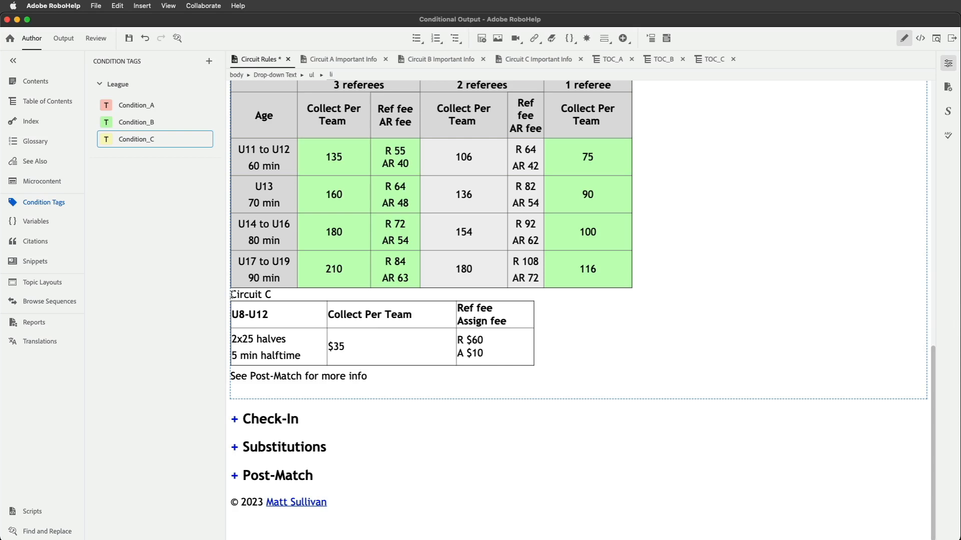
pyautogui.moveTo(232, 295); pyautogui.dragTo(624, 344)
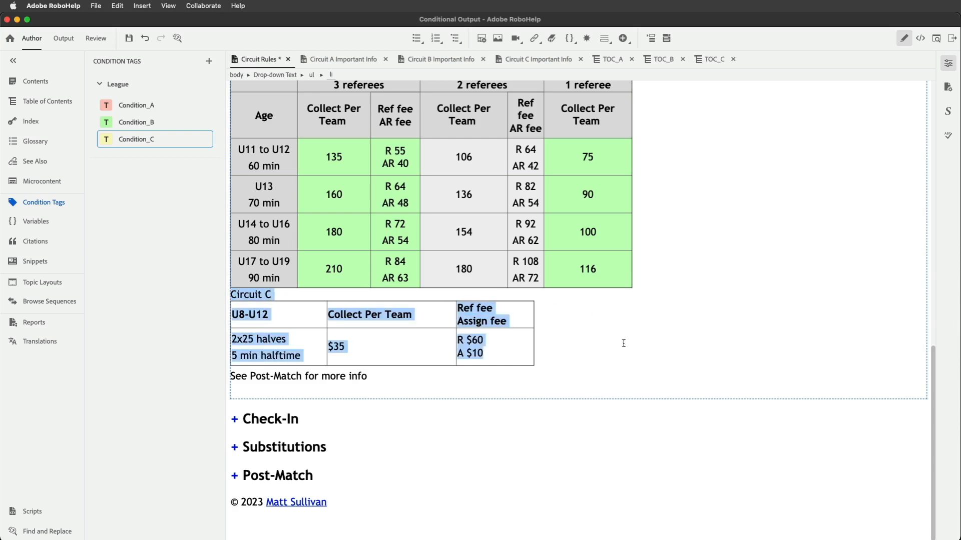
pyautogui.moveTo(511, 359); pyautogui.dragTo(537, 351)
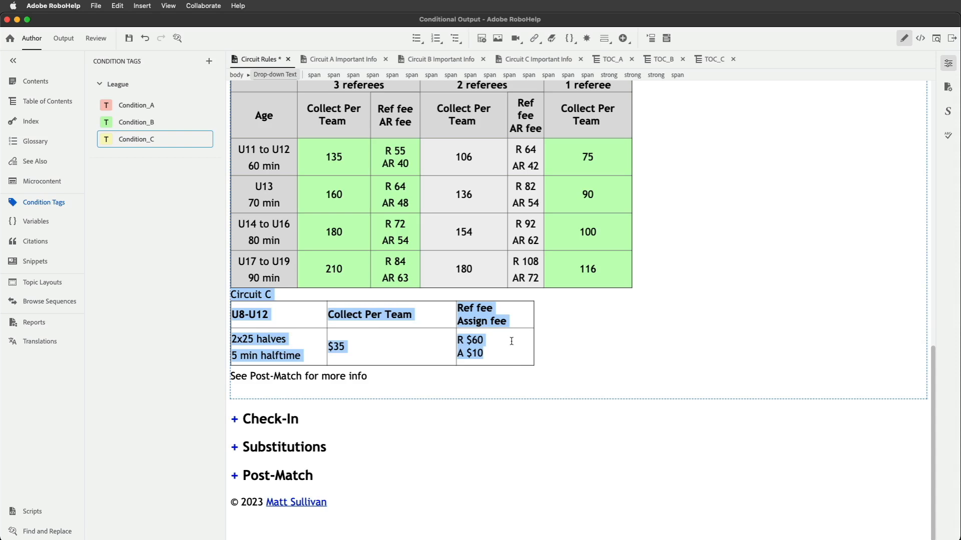
pyautogui.click(139, 143)
pyautogui.moveTo(139, 142); pyautogui.dragTo(375, 317)
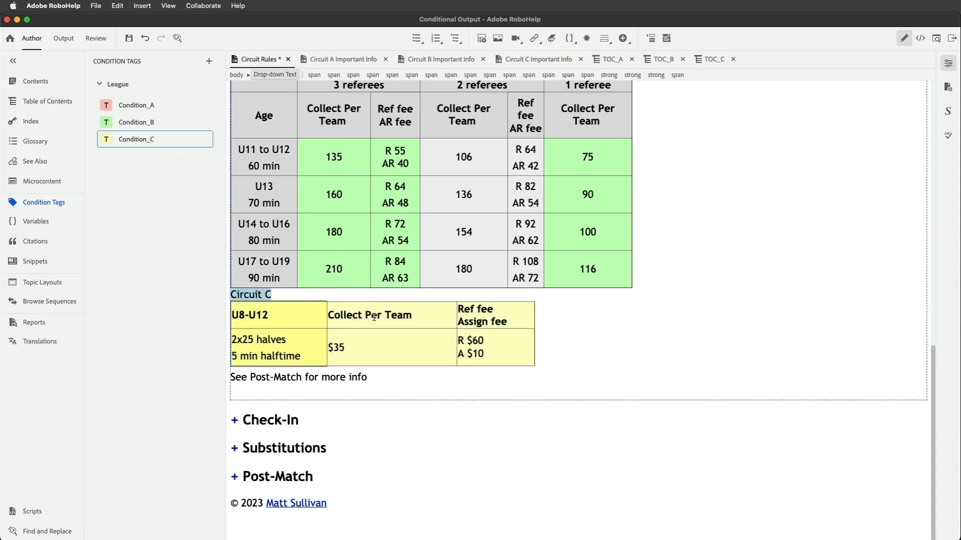
pyautogui.click(674, 330)
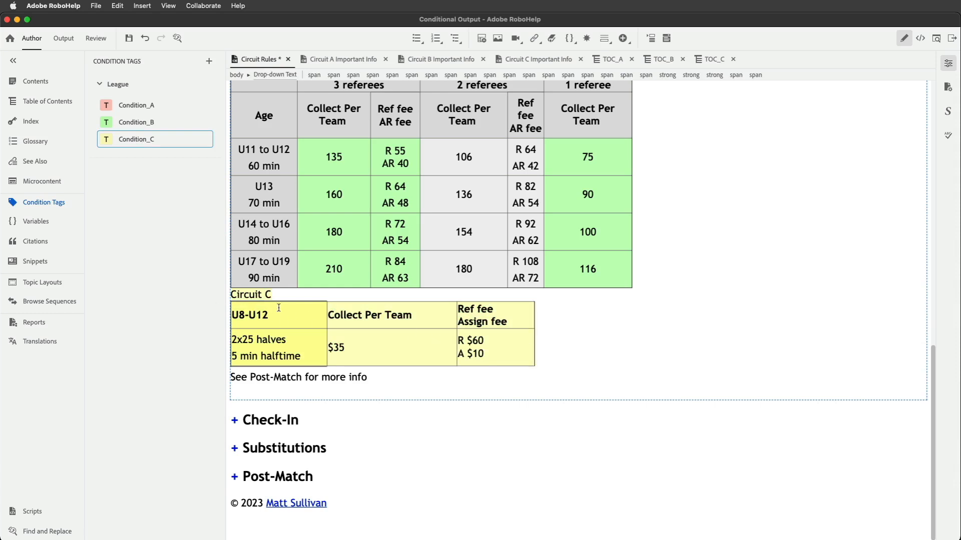
pyautogui.moveTo(251, 295)
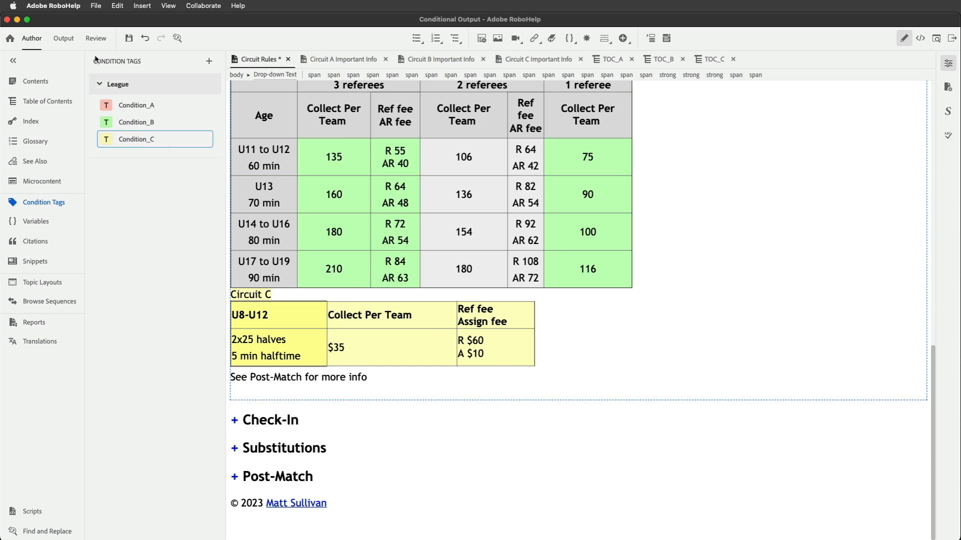
# Generate the Preset A output, saving the changes to circuit-rules.htm
pyautogui.click(64, 40)
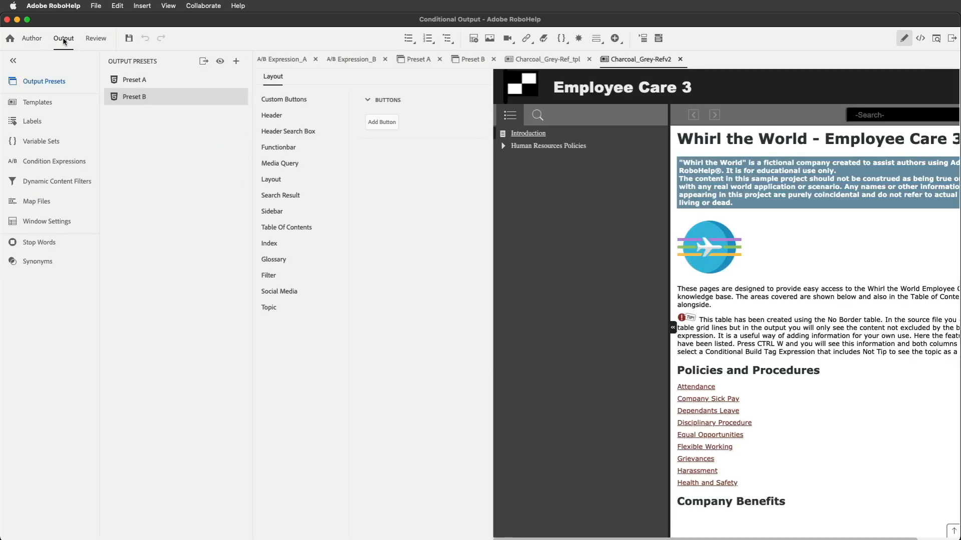
pyautogui.click(134, 85)
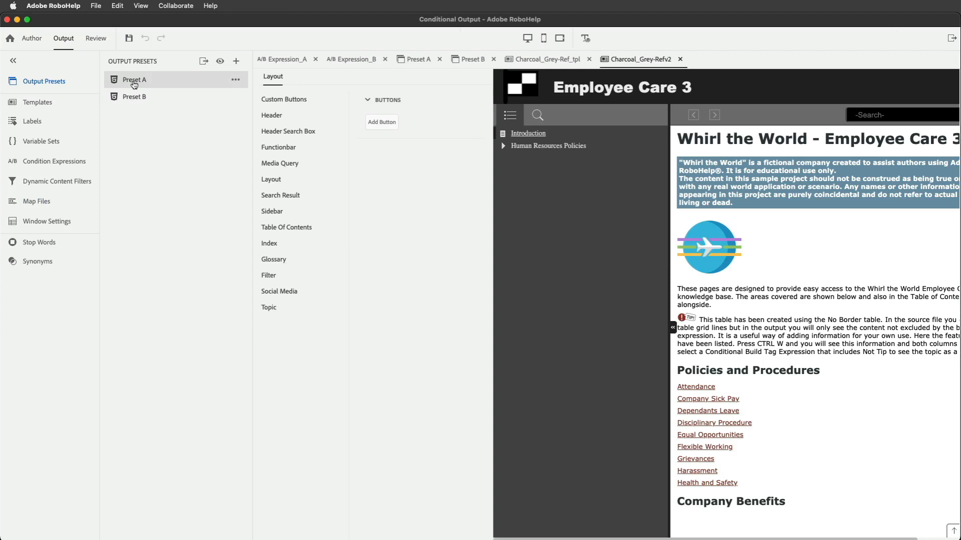
pyautogui.doubleClick(135, 81)
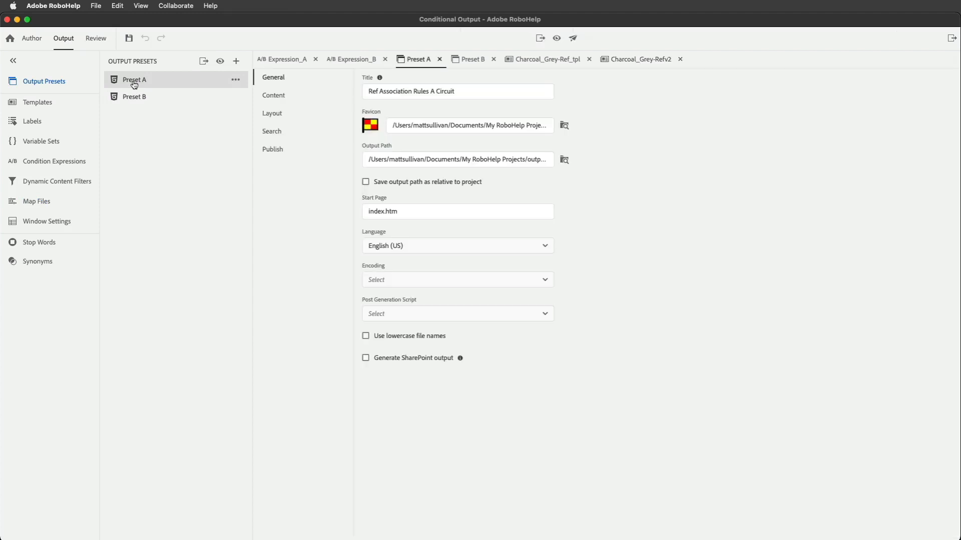
pyautogui.click(203, 62)
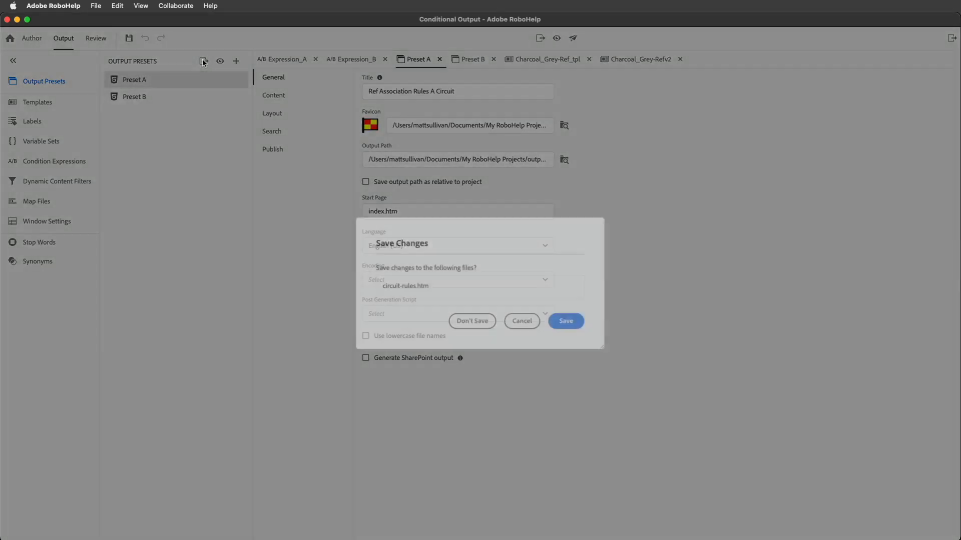
pyautogui.click(563, 312)
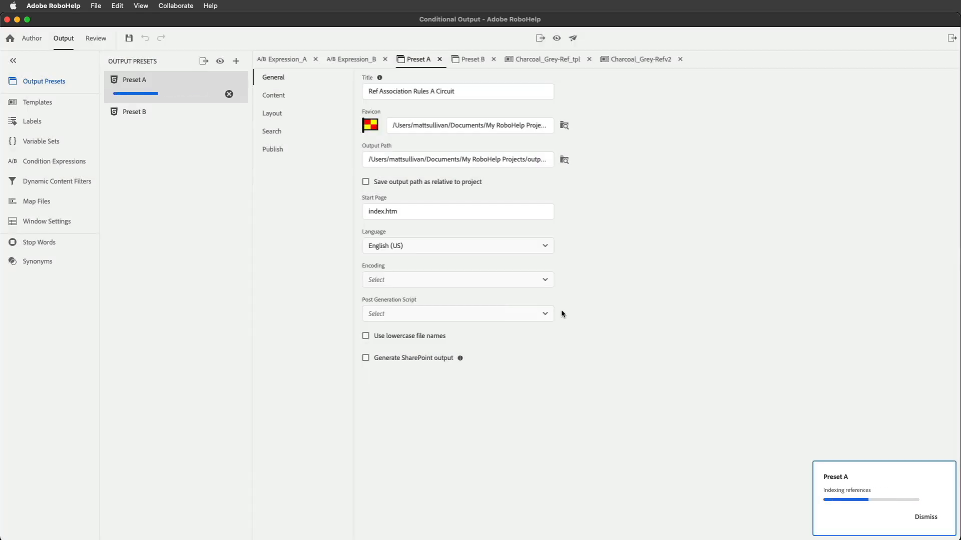
# View the Preset A output and examine its heading, Match Day and Match Fees sections for Circuit C content
pyautogui.click(221, 62)
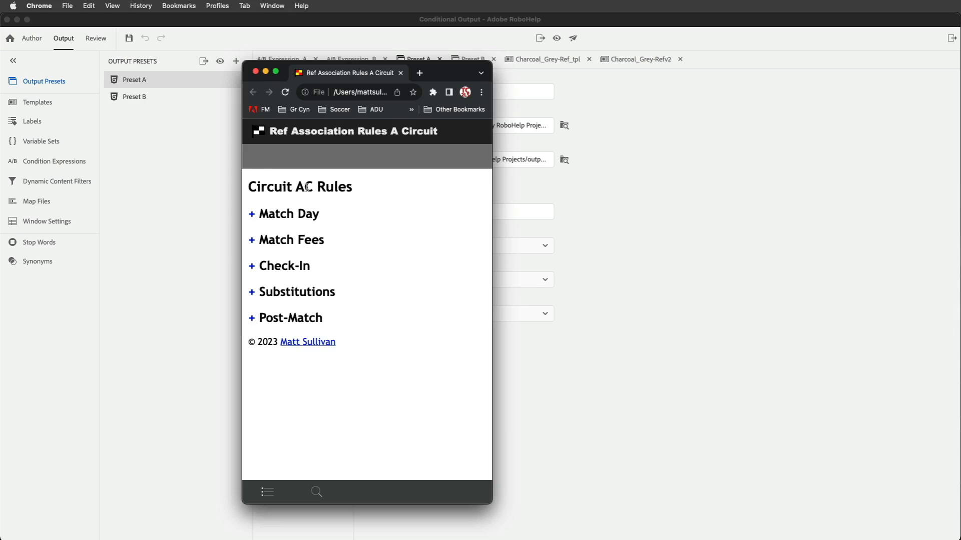
pyautogui.moveTo(307, 187); pyautogui.dragTo(314, 185)
pyautogui.click(253, 216)
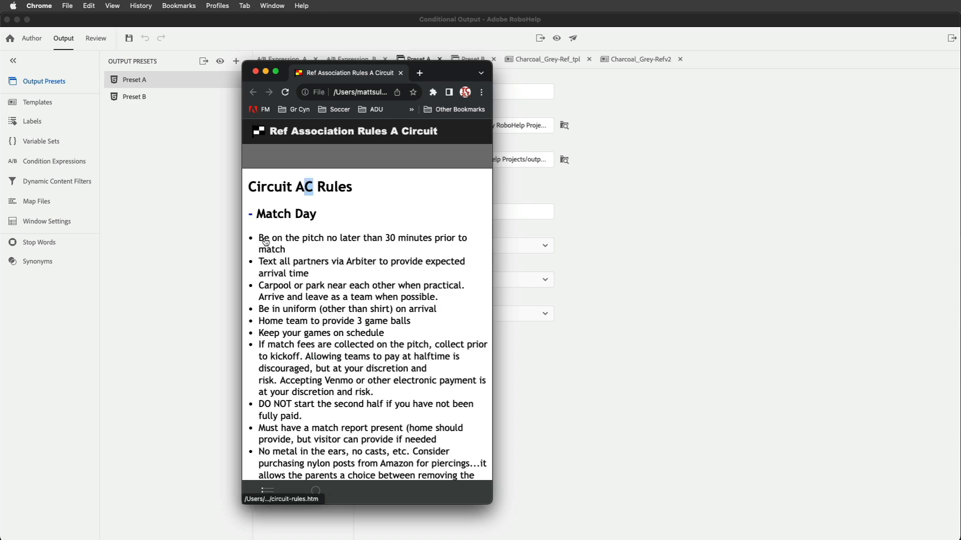
pyautogui.scroll(-5, 357, 274)
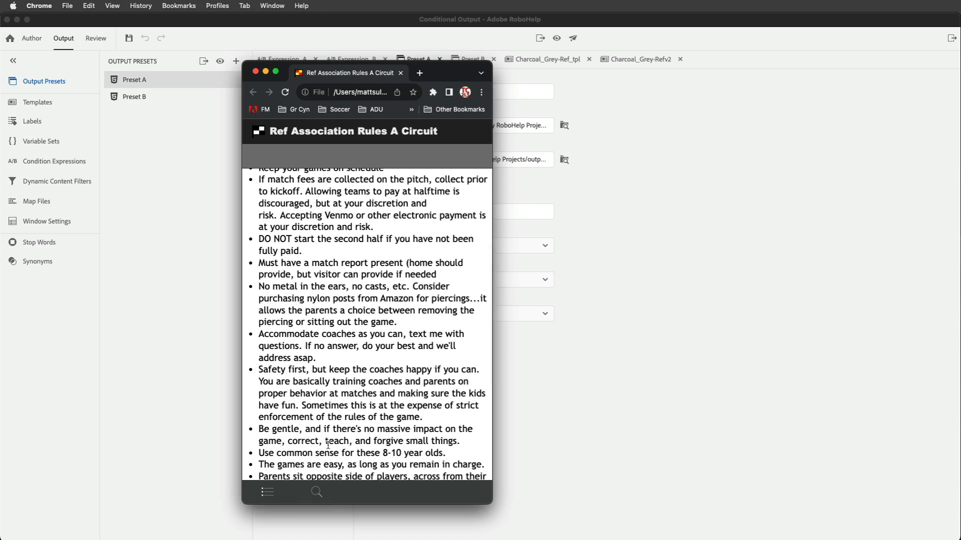
pyautogui.moveTo(334, 453); pyautogui.dragTo(426, 454)
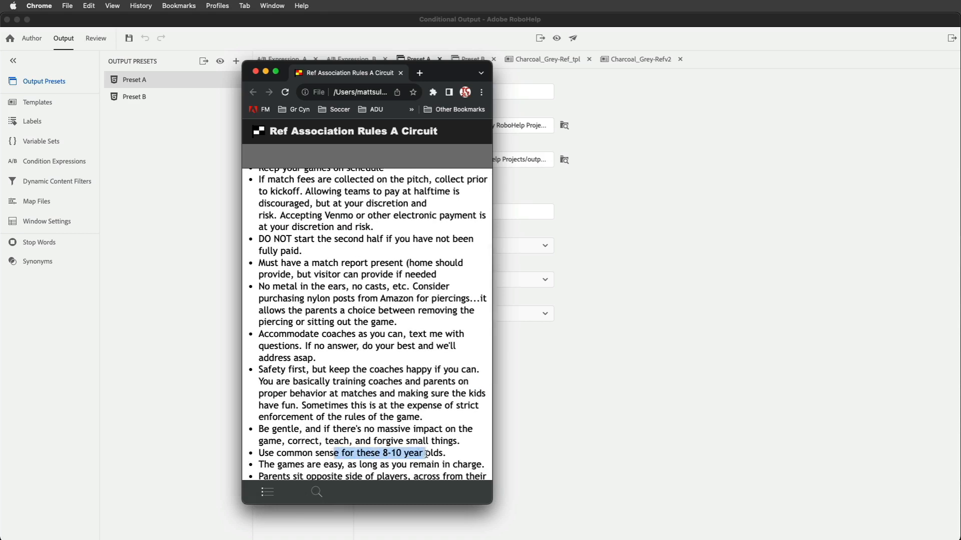
pyautogui.scroll(-3, 336, 401)
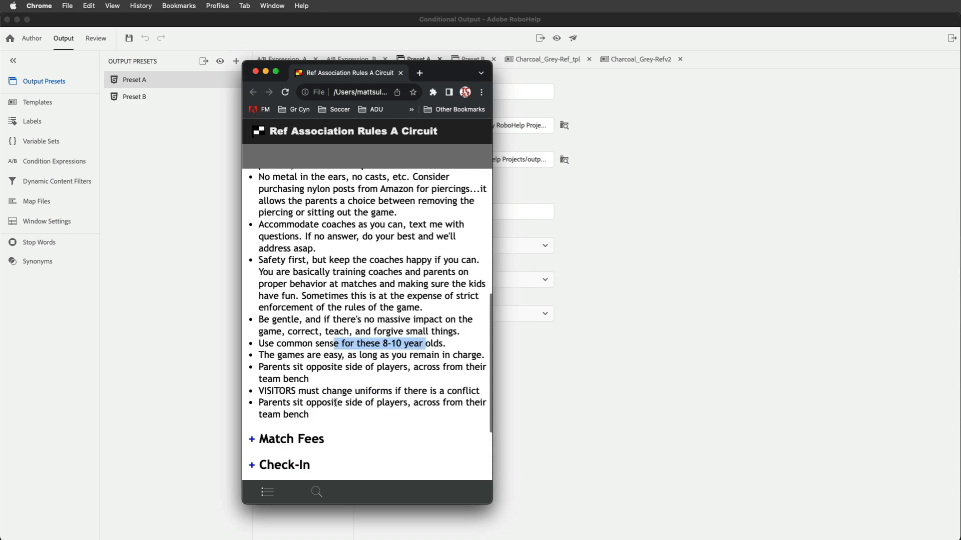
pyautogui.click(252, 440)
pyautogui.scroll(-3, 330, 414)
pyautogui.scroll(-8, 336, 416)
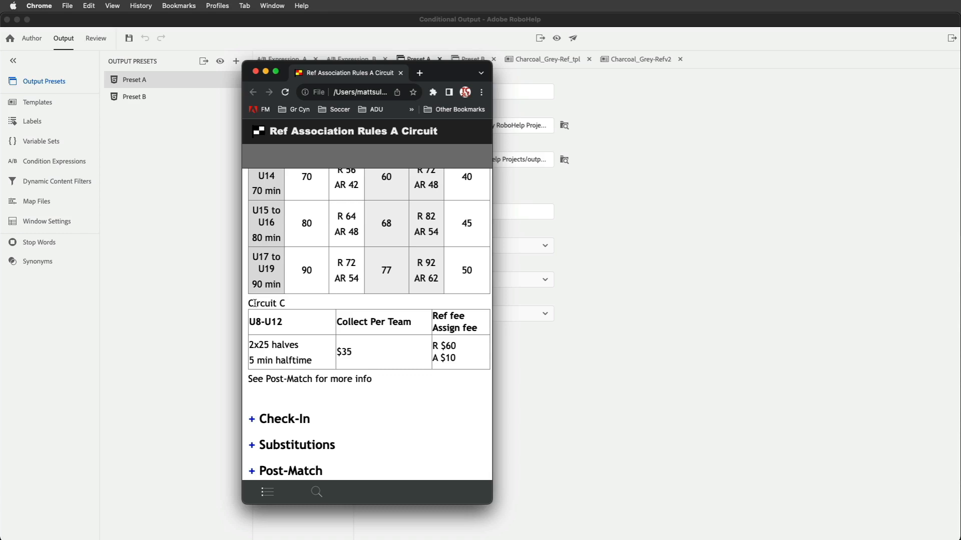
pyautogui.click(167, 282)
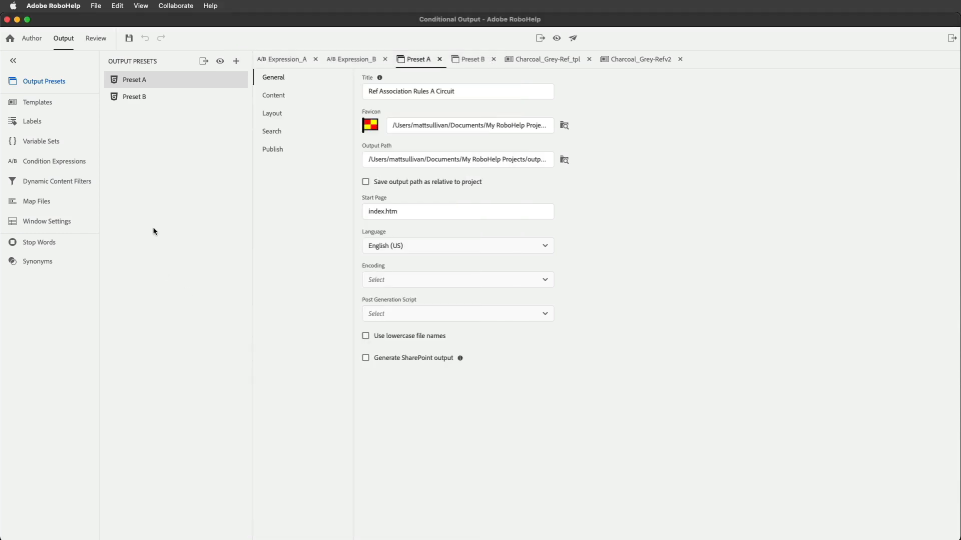
# Generate the Preset B output and open the result in the browser
pyautogui.click(138, 101)
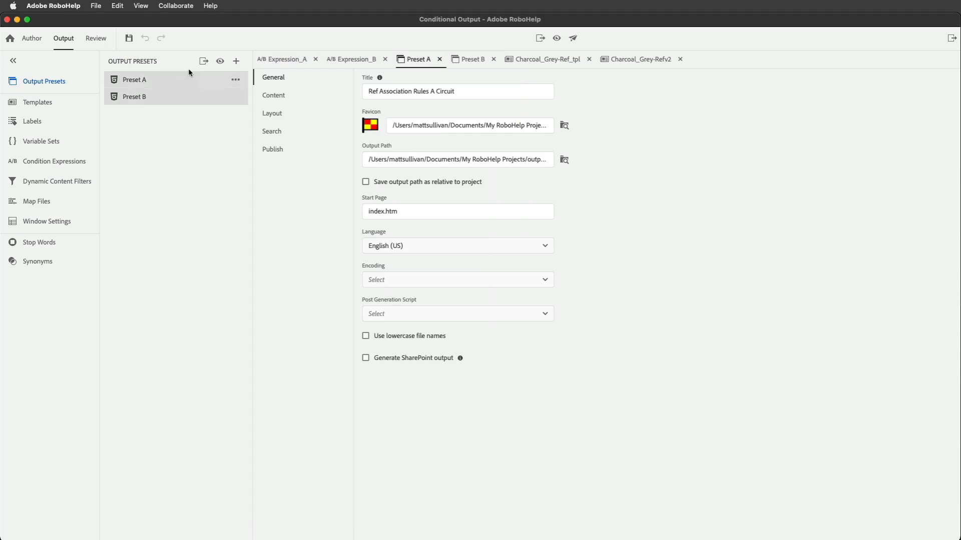
pyautogui.click(202, 61)
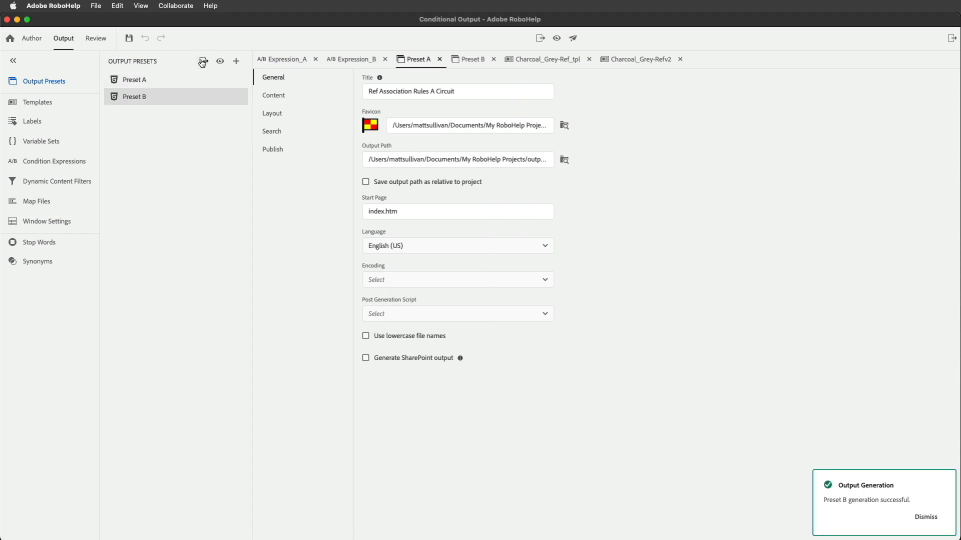
pyautogui.click(218, 62)
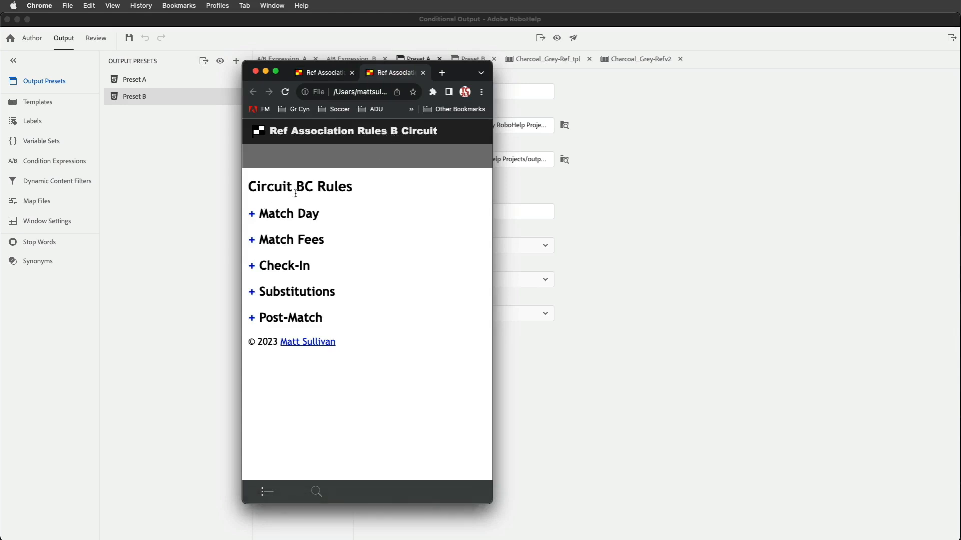
# Examine the Match Day and Match Fees sections of the B Circuit output for Circuit C content
pyautogui.click(252, 215)
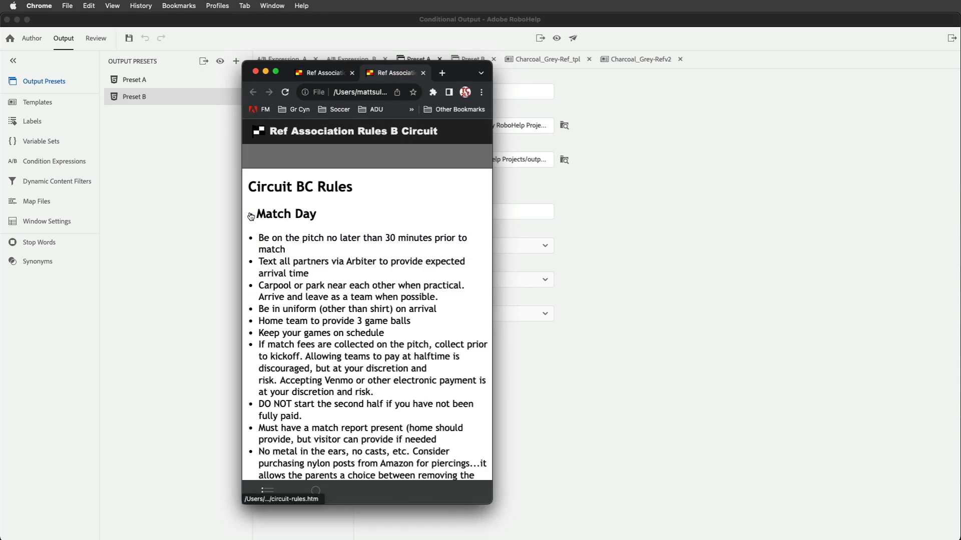
pyautogui.scroll(-5, 330, 335)
pyautogui.scroll(-4, 330, 335)
pyautogui.moveTo(342, 422); pyautogui.dragTo(439, 421)
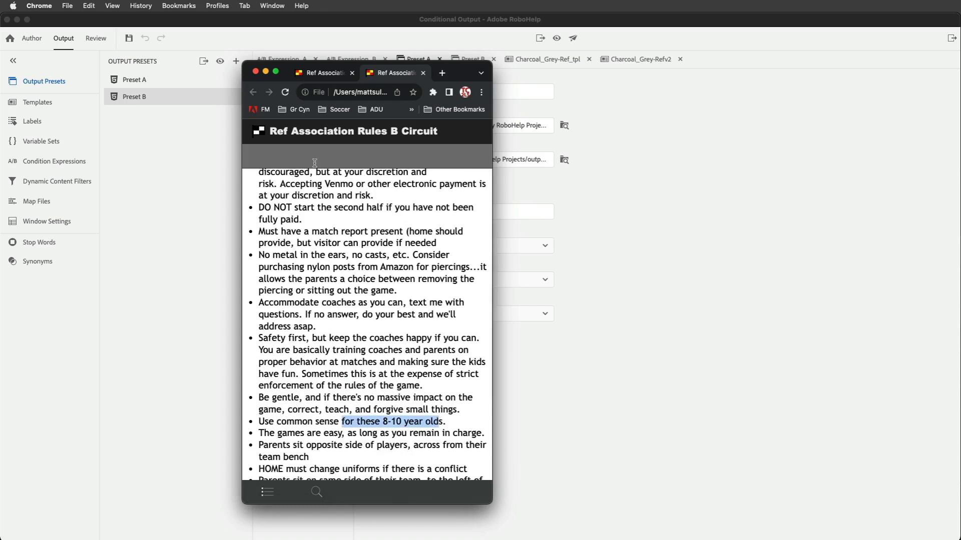
pyautogui.scroll(-8, 302, 359)
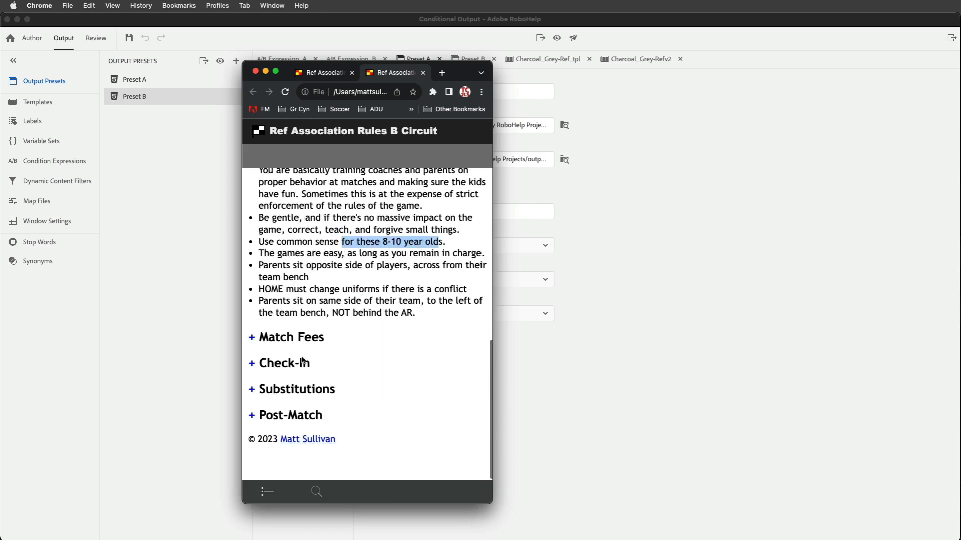
pyautogui.click(252, 339)
pyautogui.scroll(-10, 354, 366)
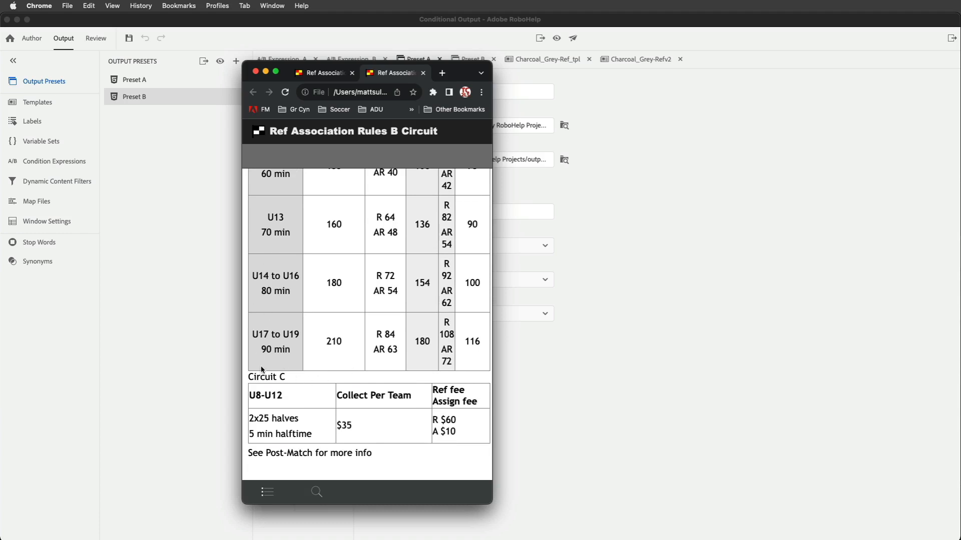
pyautogui.click(204, 357)
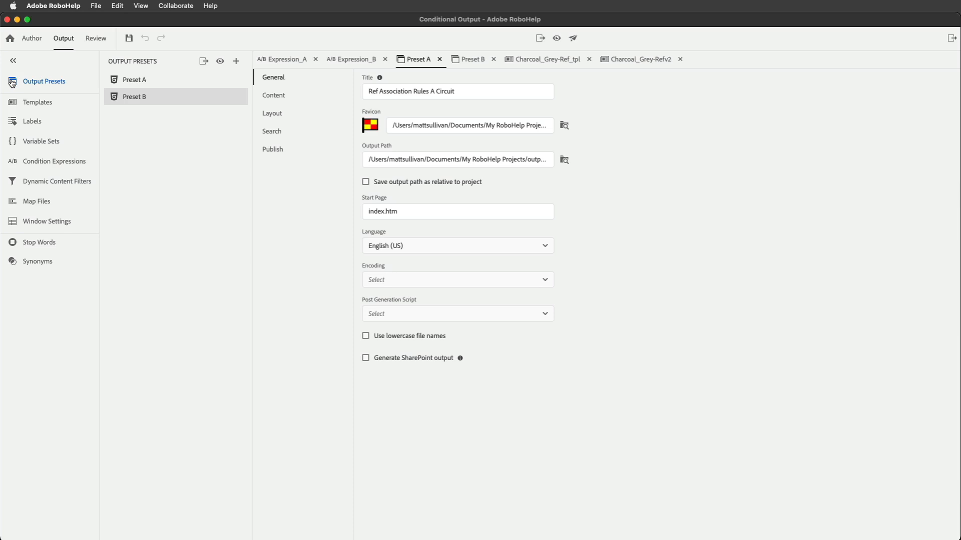
# Add an AND rule excluding Condition_C to the condition expression Expression_A and save it
pyautogui.click(12, 163)
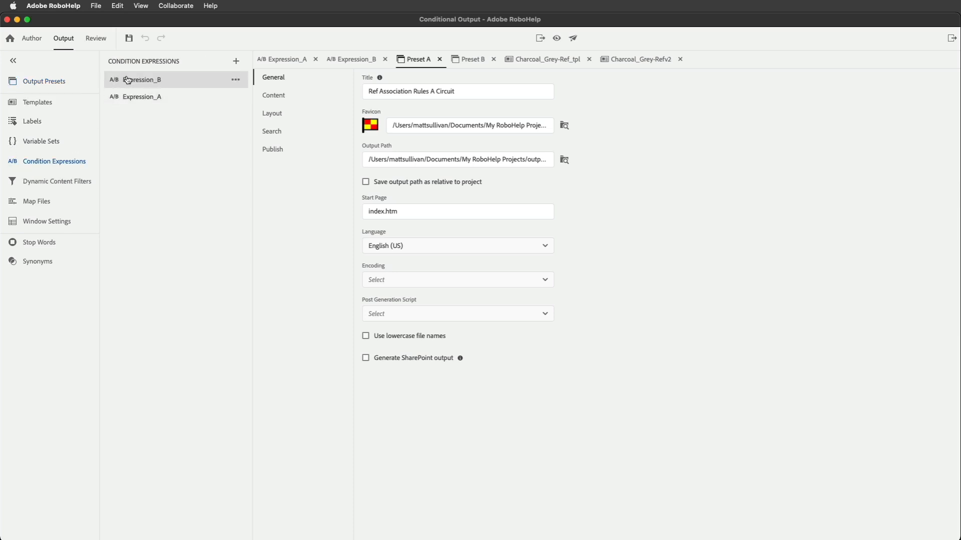
pyautogui.click(138, 102)
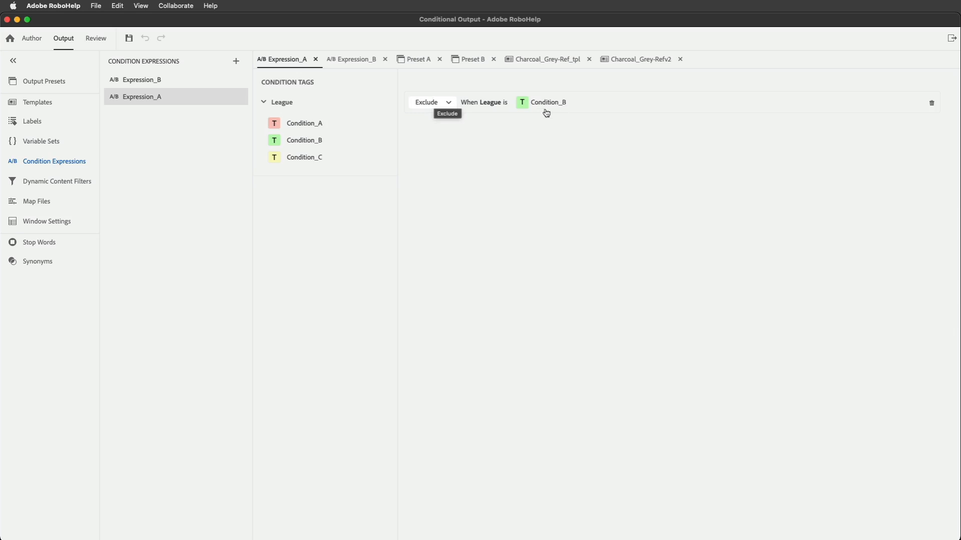
pyautogui.moveTo(303, 160); pyautogui.dragTo(479, 133)
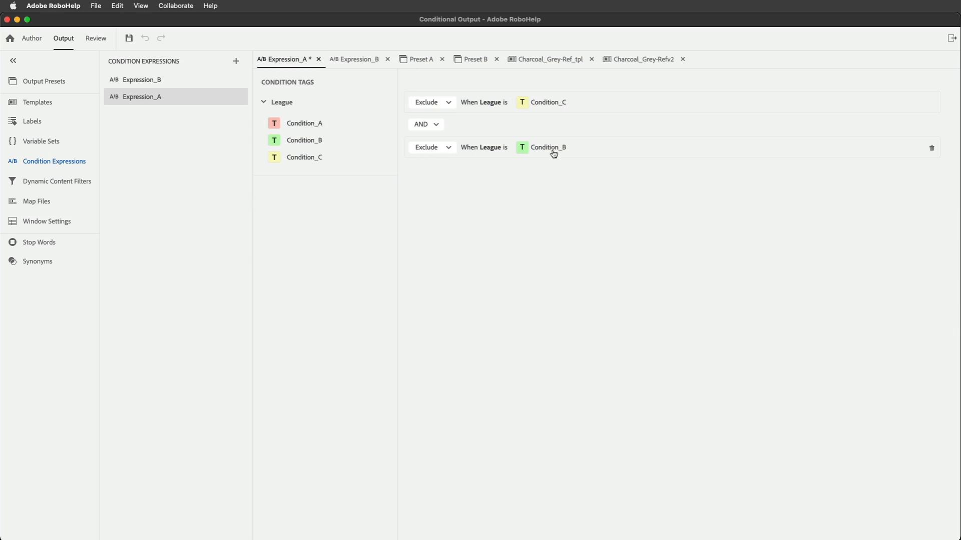
pyautogui.press('super+s')
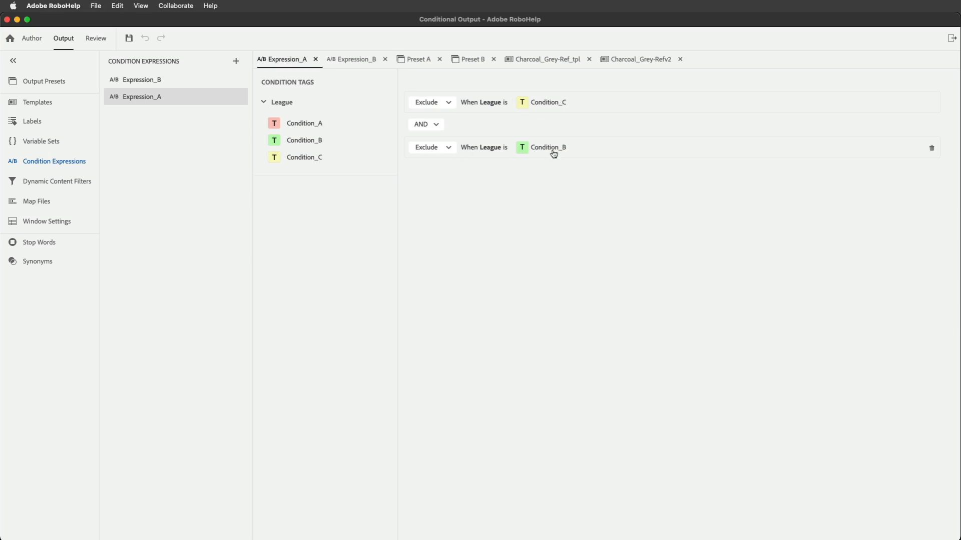
# Add an AND rule excluding Condition_C to Expression_B, save it, and return to the output presets
pyautogui.click(138, 84)
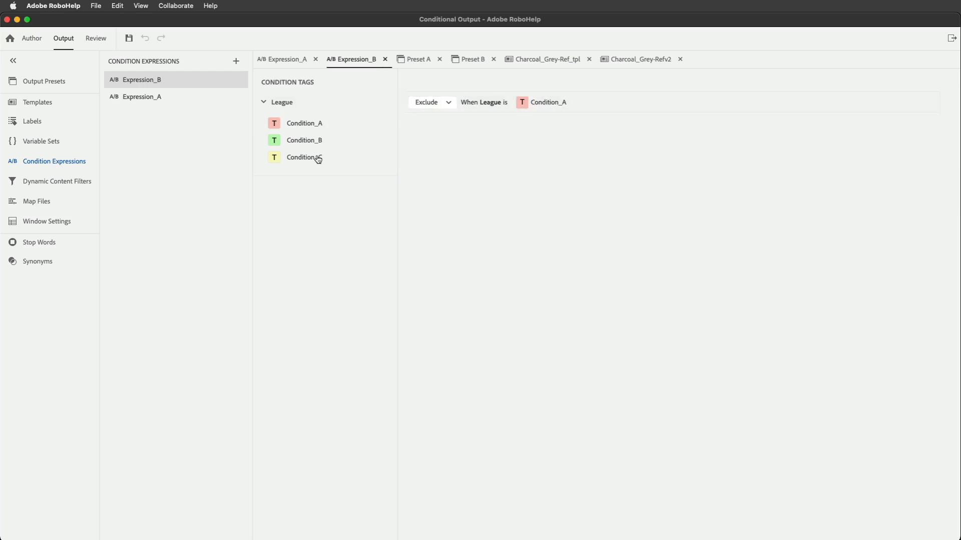
pyautogui.moveTo(300, 160); pyautogui.dragTo(465, 149)
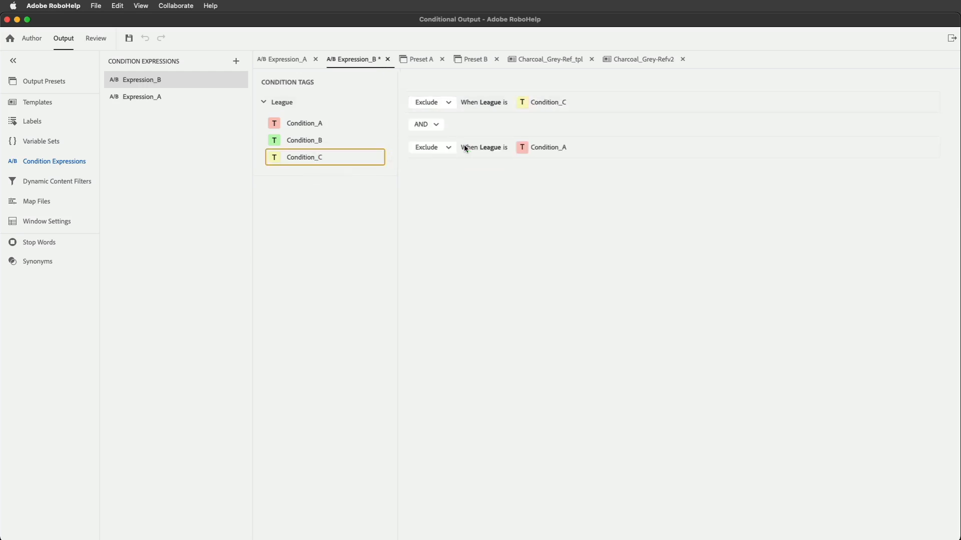
pyautogui.press('super+s')
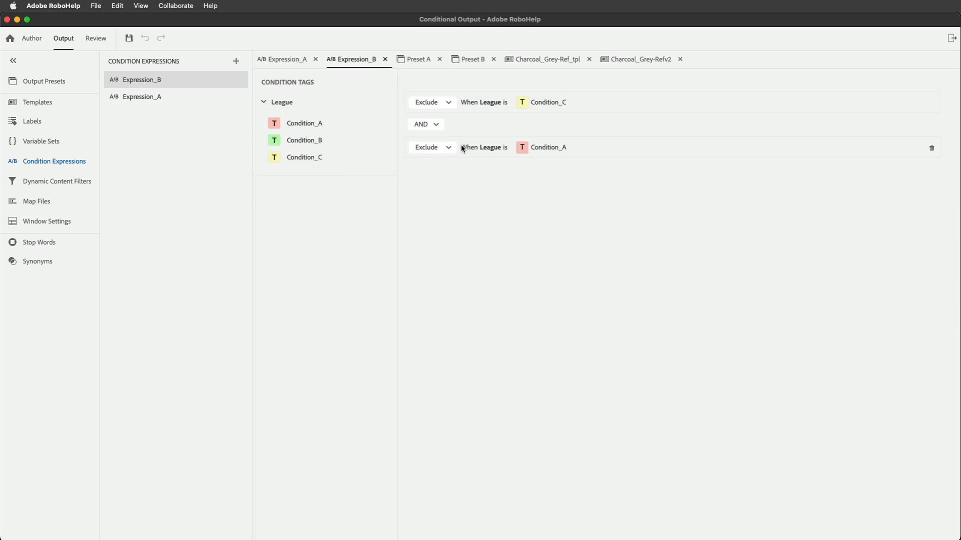
pyautogui.click(40, 81)
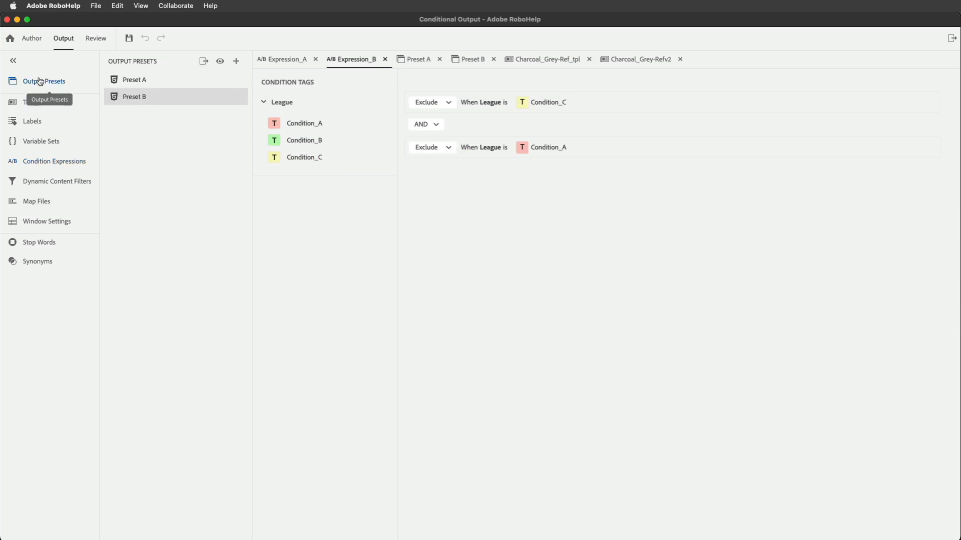
# Generate the Preset A output again and open the result in the browser
pyautogui.click(139, 83)
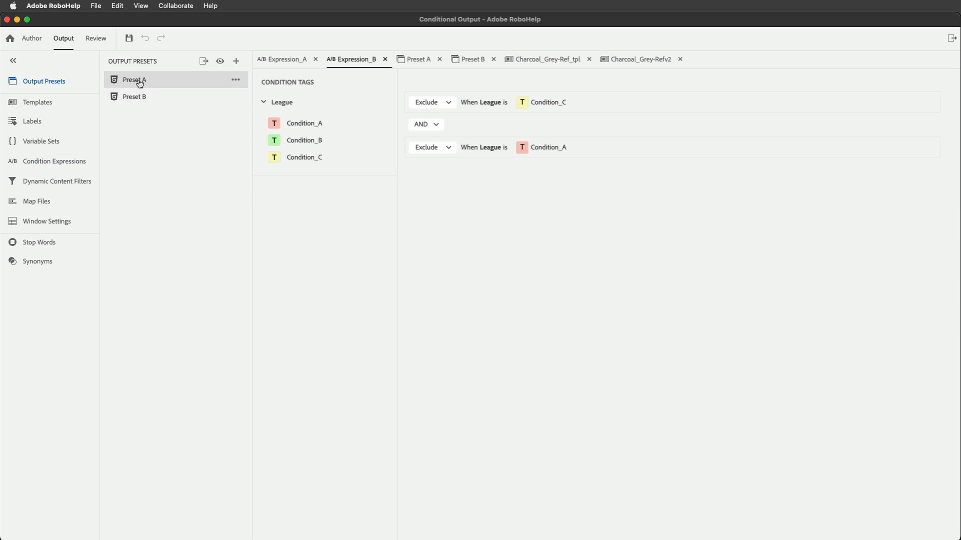
pyautogui.click(203, 62)
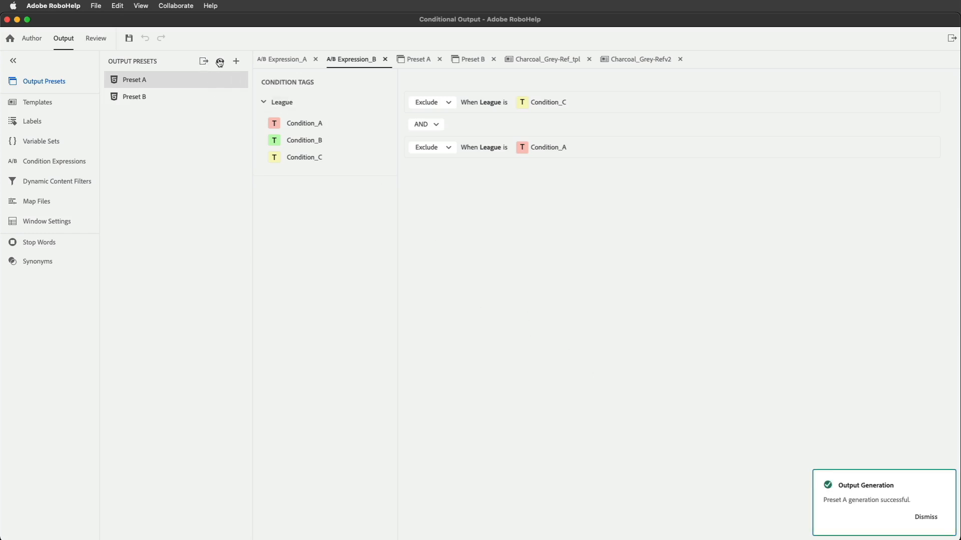
pyautogui.click(220, 62)
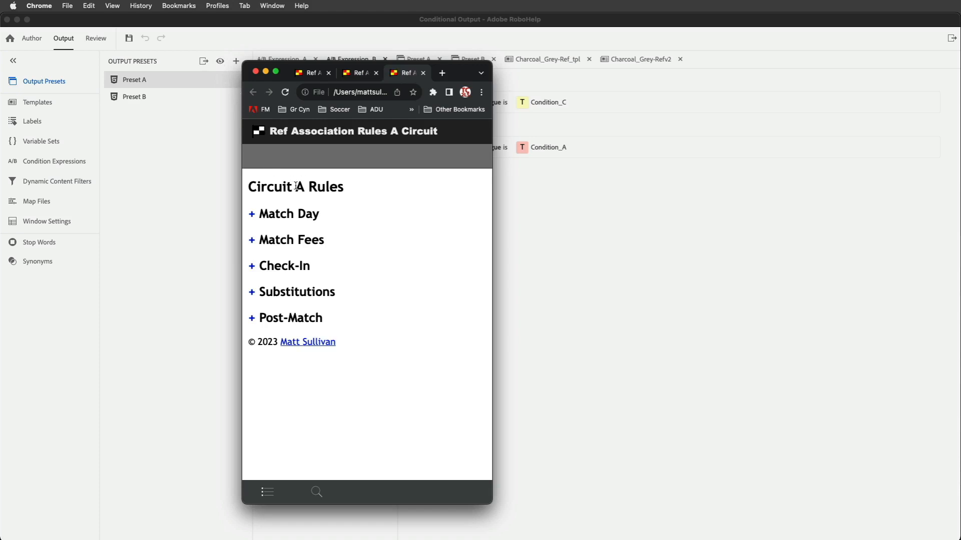
# Examine the Match Day and Match Fees sections of the A Circuit output for Circuit C content
pyautogui.doubleClick(303, 186)
pyautogui.click(251, 217)
pyautogui.scroll(-10, 356, 346)
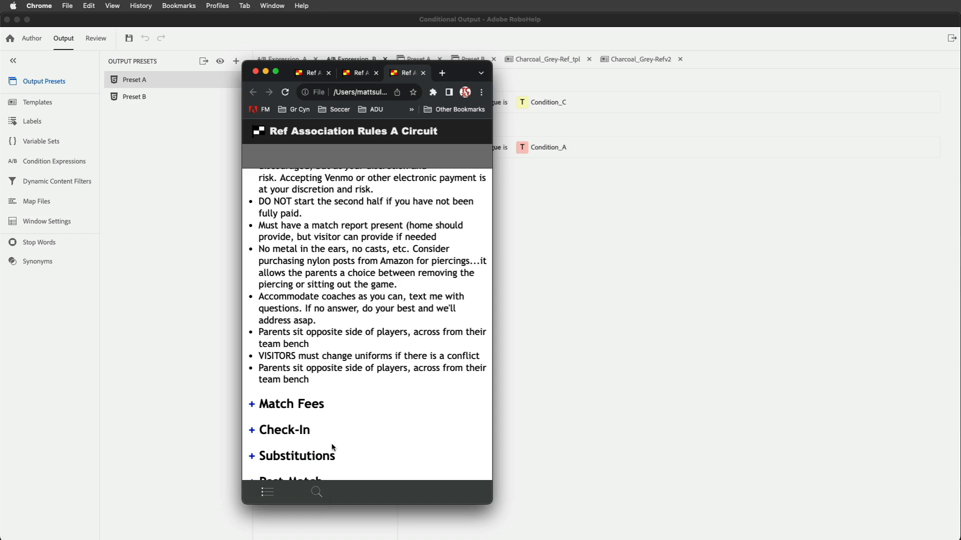
pyautogui.click(250, 405)
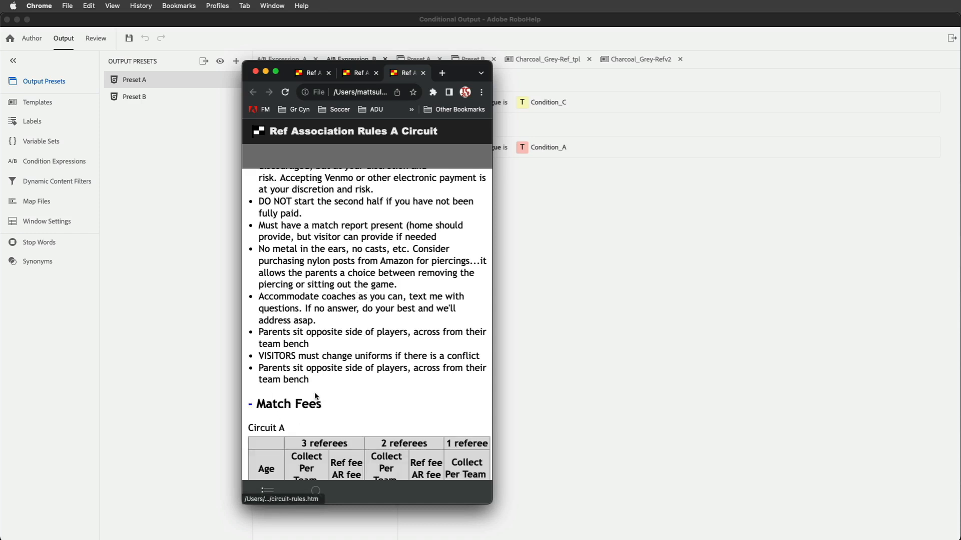
pyautogui.scroll(-10, 315, 397)
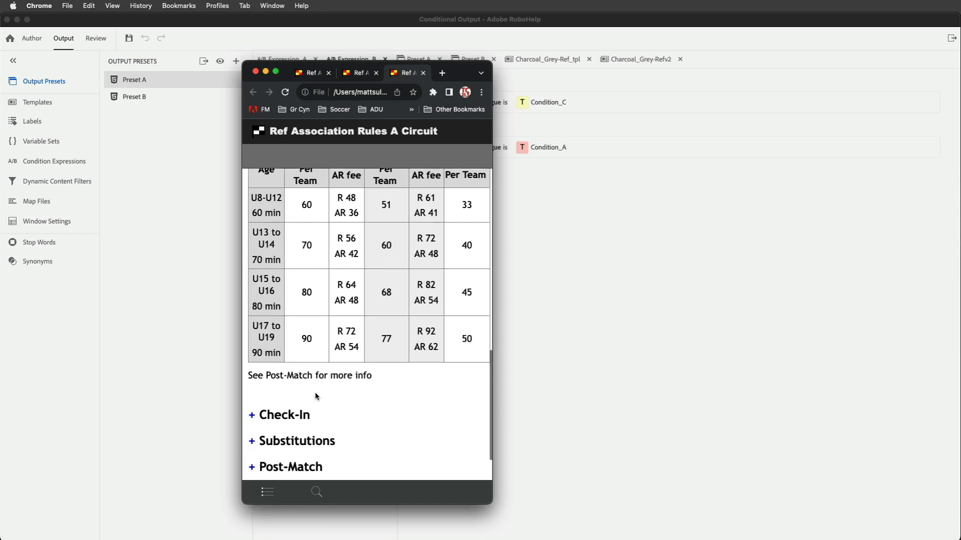
pyautogui.scroll(3, 315, 397)
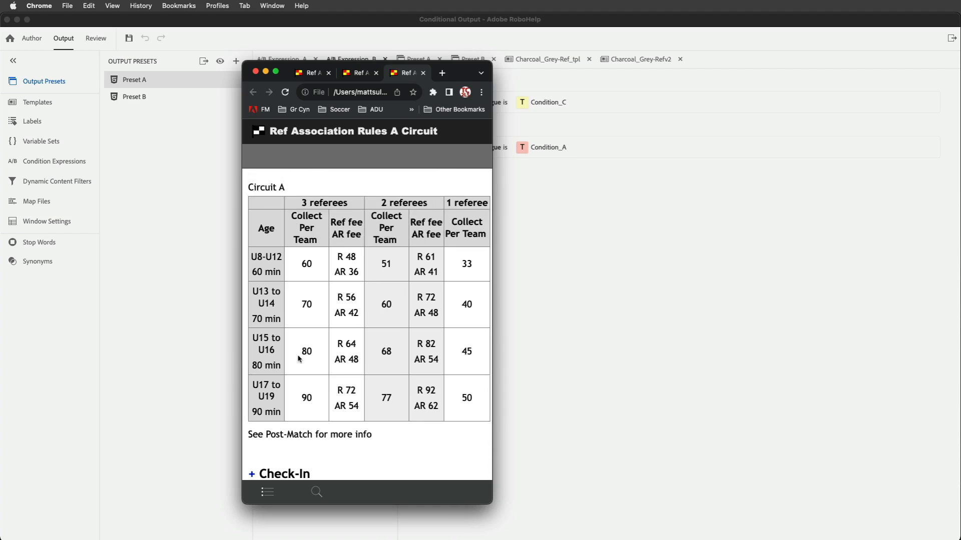
# Return to RoboHelp, regenerate the Preset B output and open the result in the browser
pyautogui.click(168, 248)
pyautogui.click(127, 98)
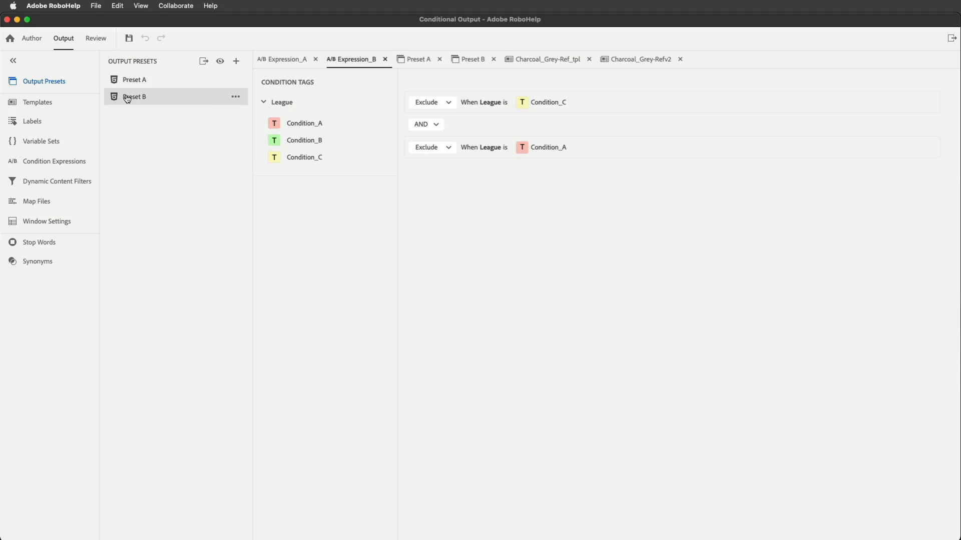
pyautogui.click(205, 65)
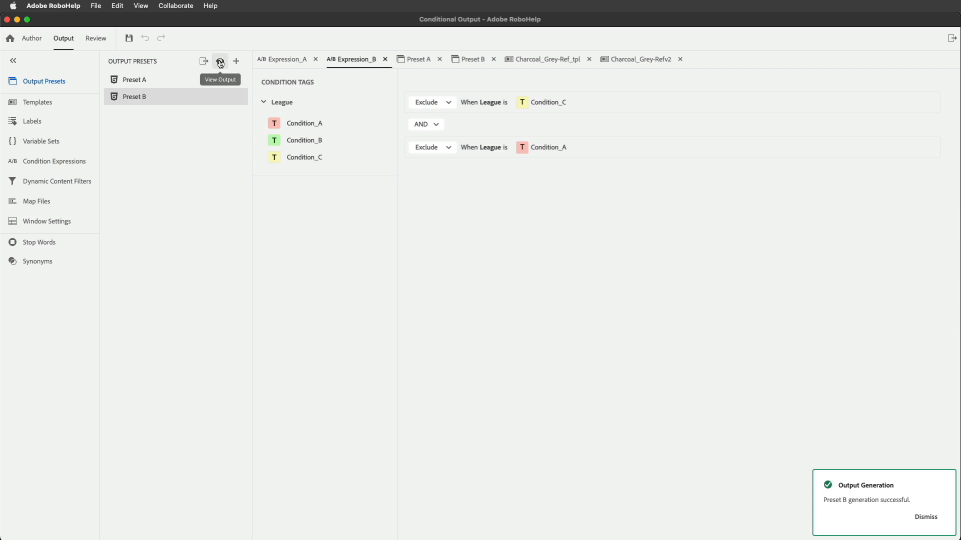
pyautogui.click(221, 63)
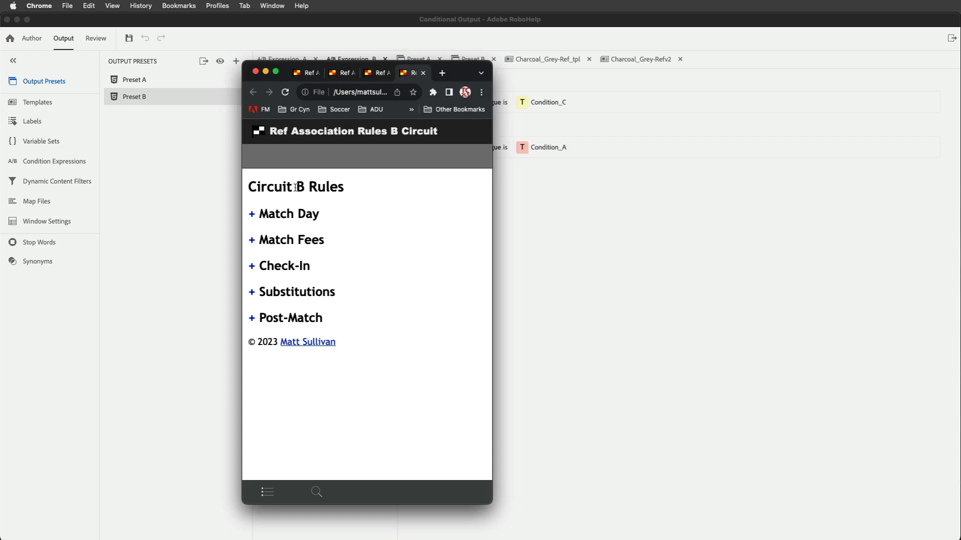
# Check Match Day and Match Fees in the B Circuit output for Circuit C content, compare with the earlier B output, and close the browser window
pyautogui.click(251, 216)
pyautogui.scroll(-5, 328, 318)
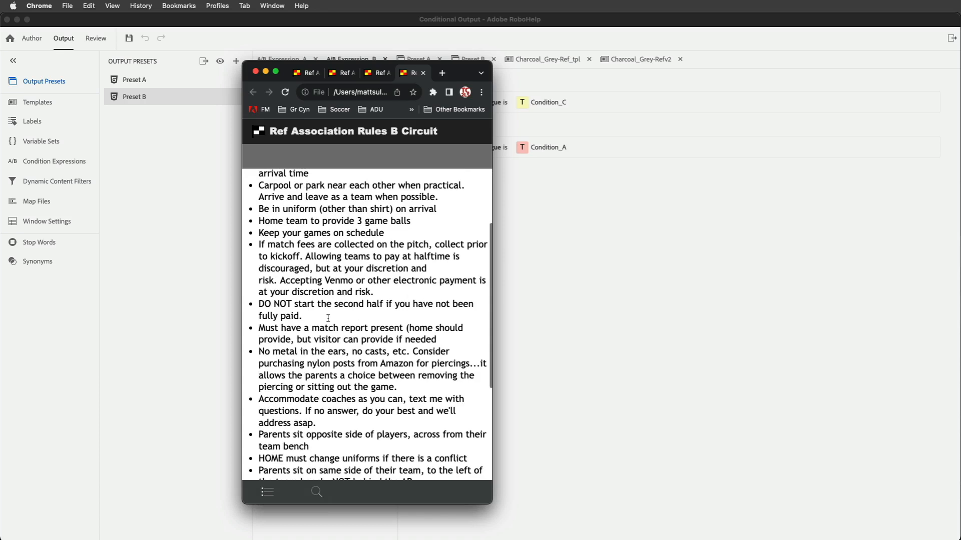
pyautogui.scroll(-2, 329, 318)
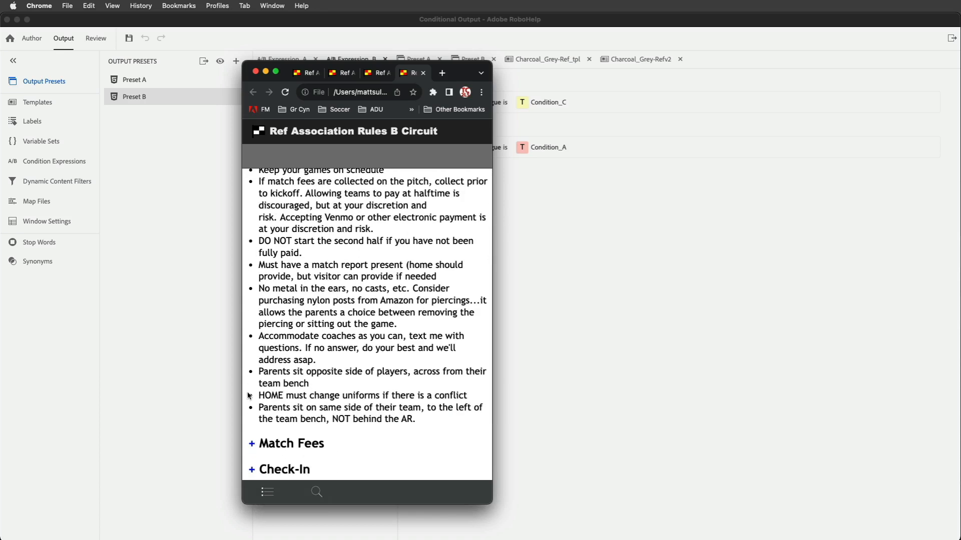
pyautogui.click(251, 443)
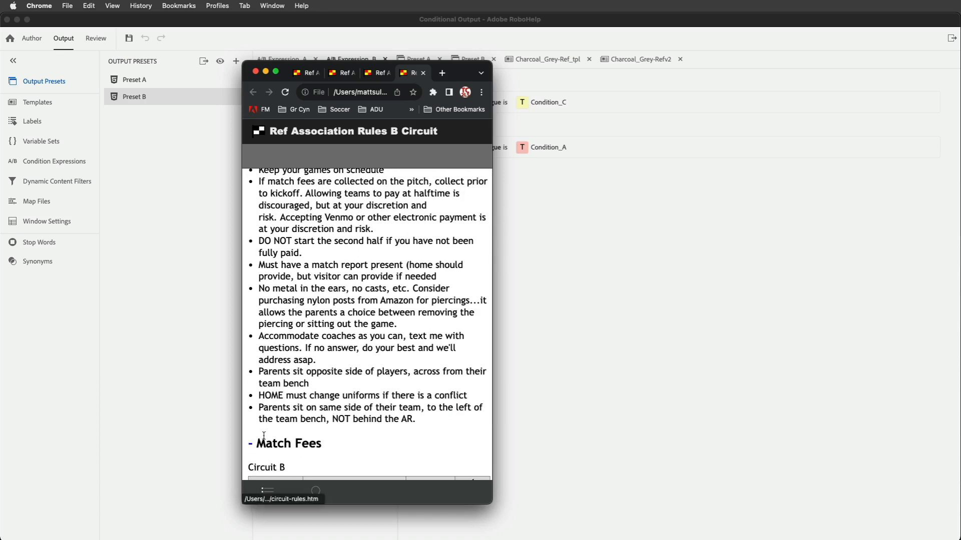
pyautogui.scroll(-10, 313, 395)
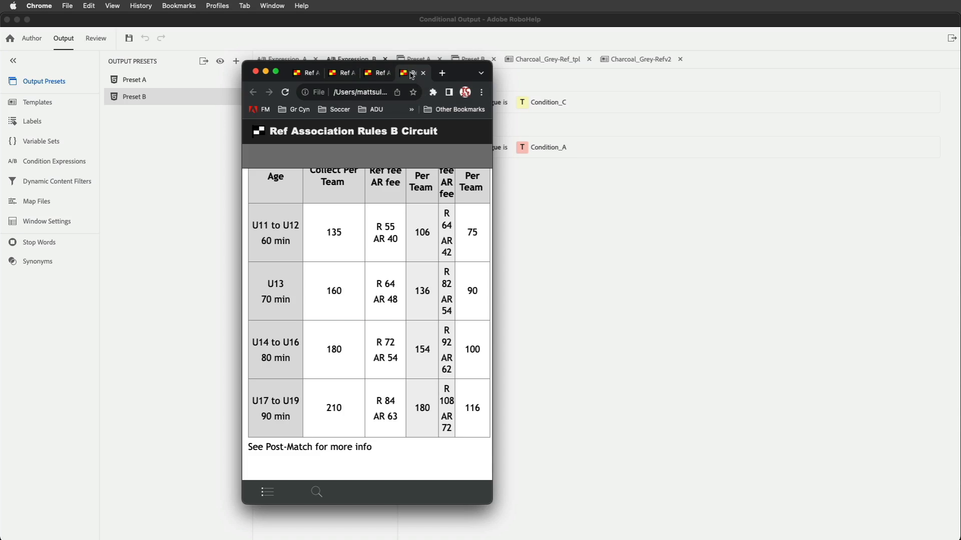
pyautogui.click(343, 76)
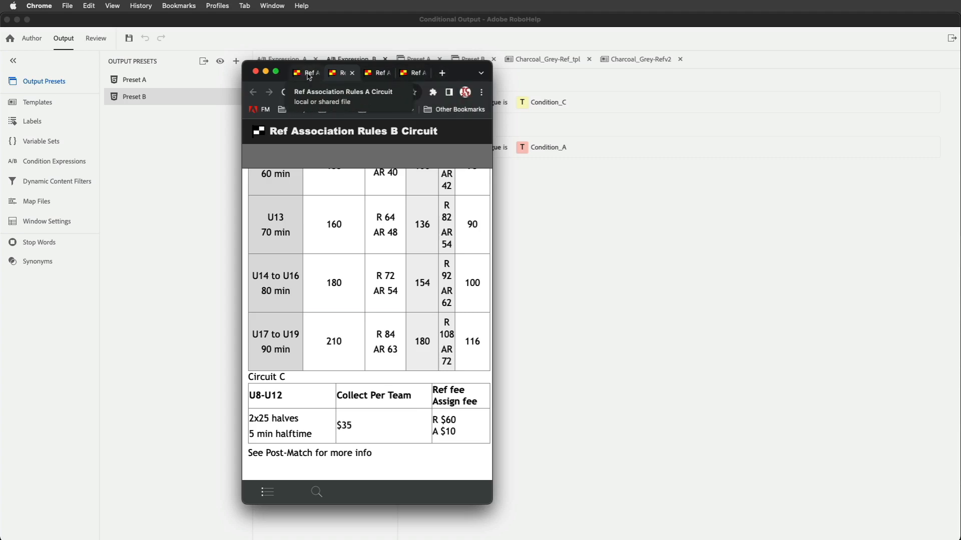
pyautogui.click(256, 73)
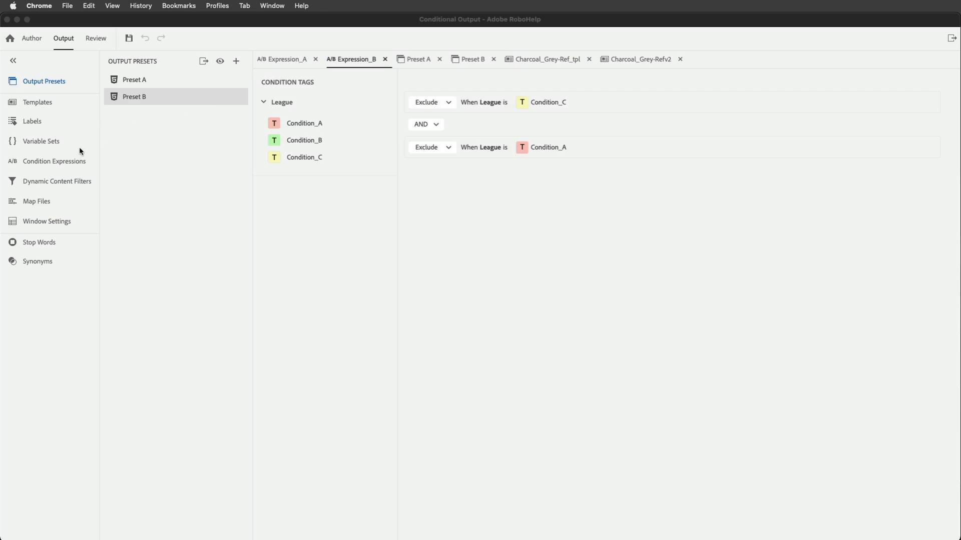
# Create a new condition expression named Expression_C
pyautogui.click(48, 165)
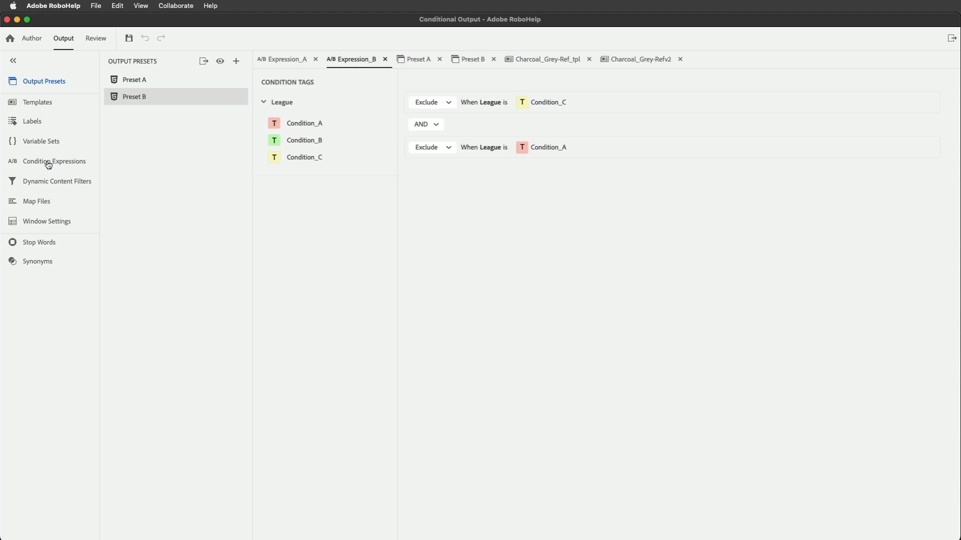
pyautogui.click(49, 165)
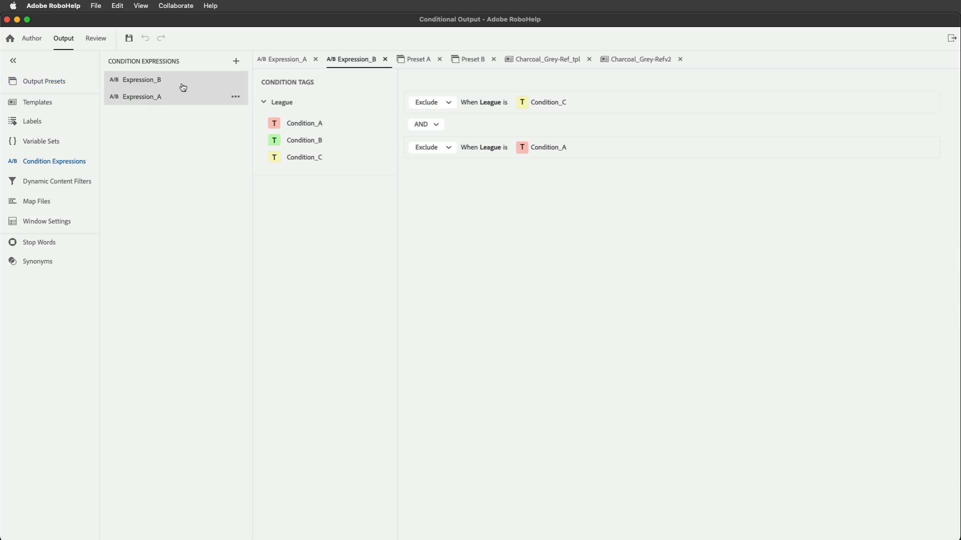
pyautogui.click(235, 60)
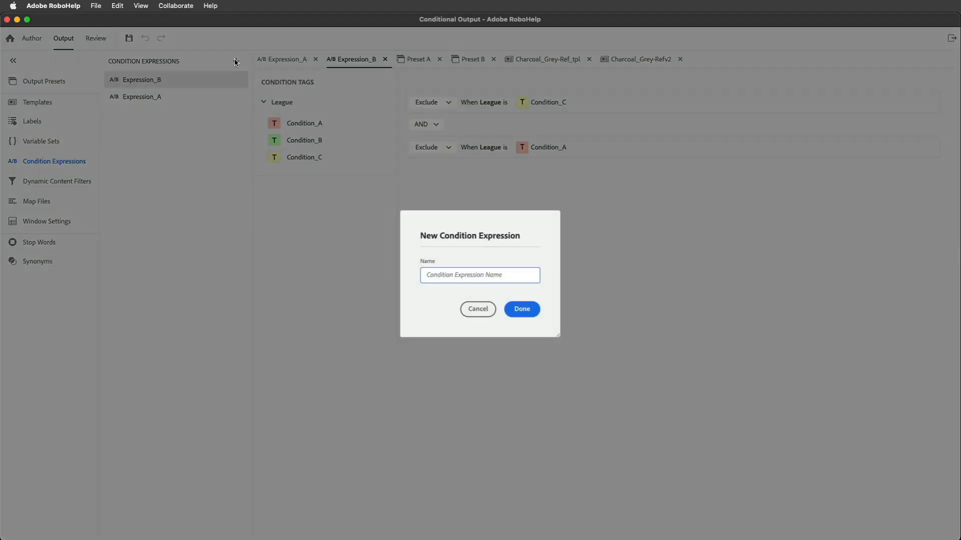
pyautogui.write('Expression_C')
pyautogui.click(521, 309)
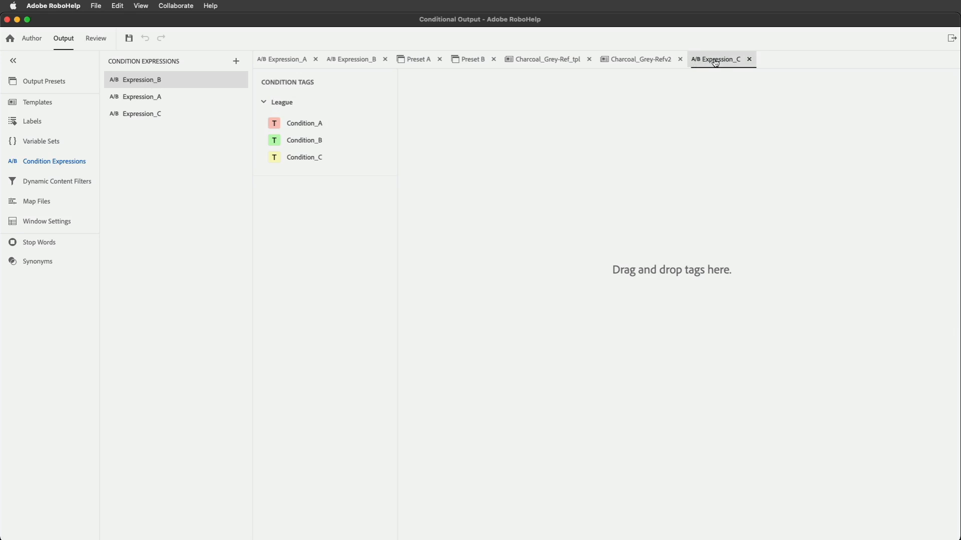
# Add Exclude rules for Condition_A and Condition_B joined by AND to Expression_C, and save it
pyautogui.click(138, 114)
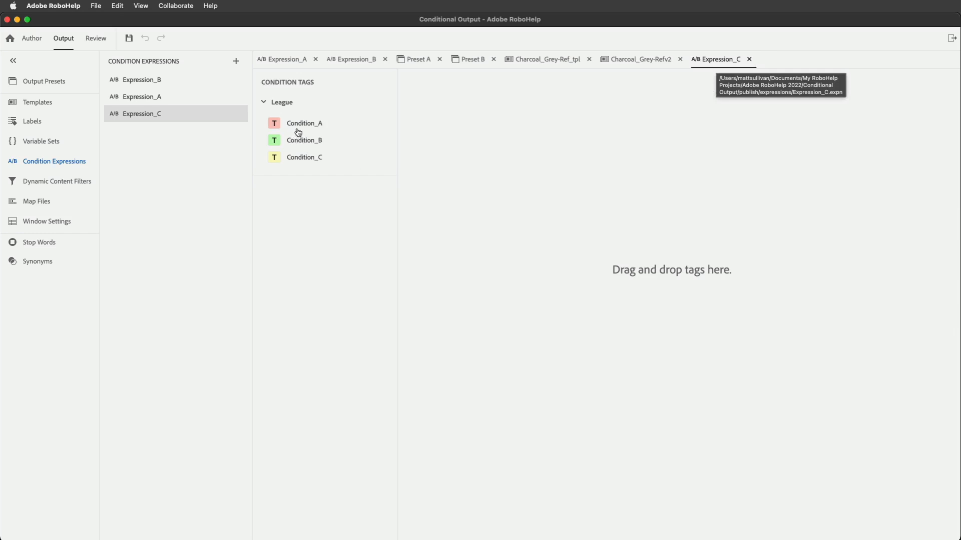
pyautogui.moveTo(300, 123); pyautogui.dragTo(545, 111)
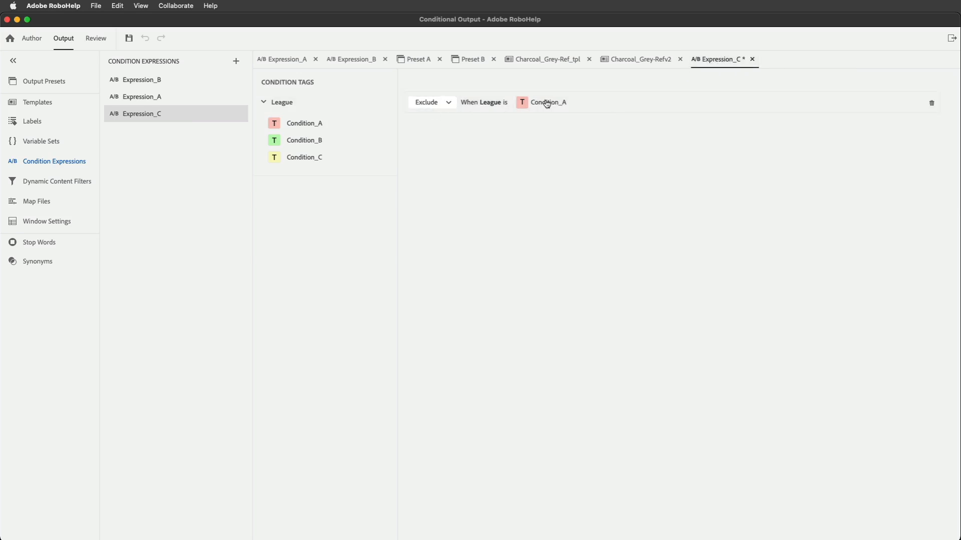
pyautogui.moveTo(305, 141); pyautogui.dragTo(516, 157)
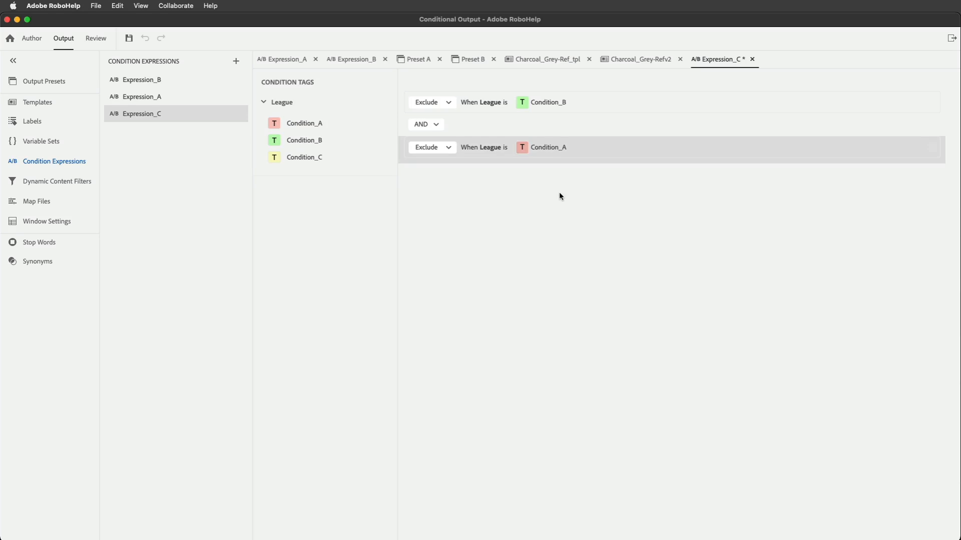
pyautogui.press('super+s')
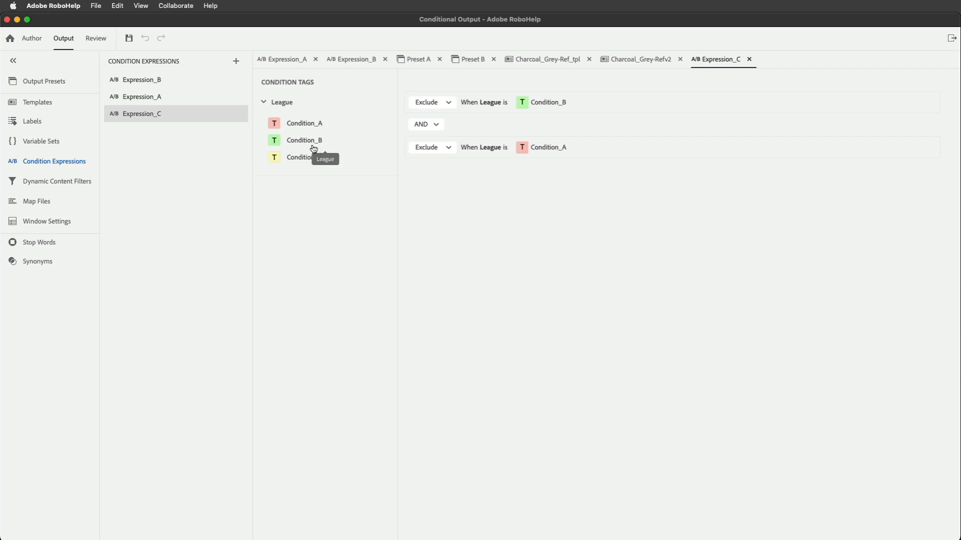
# Create a new Responsive HTML5 output preset named Preset C
pyautogui.click(45, 84)
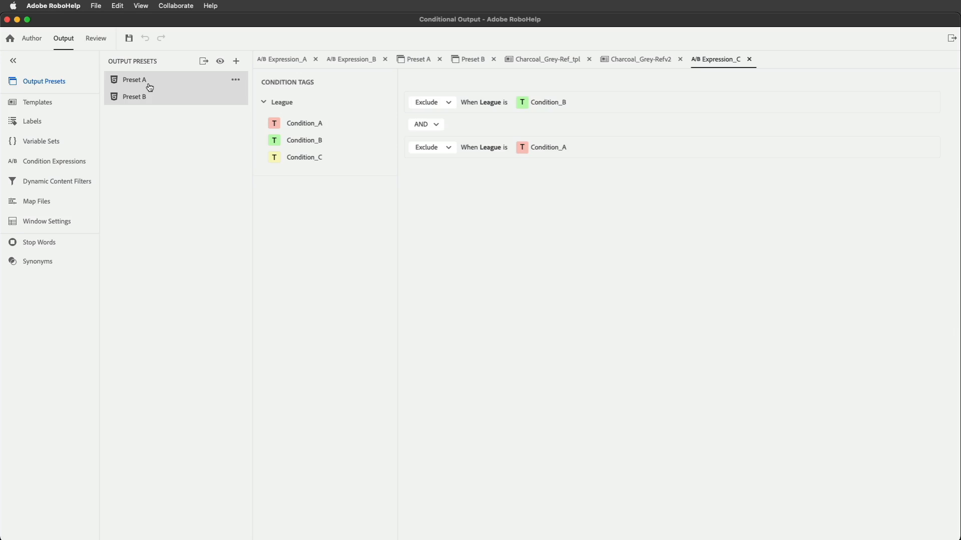
pyautogui.click(113, 95)
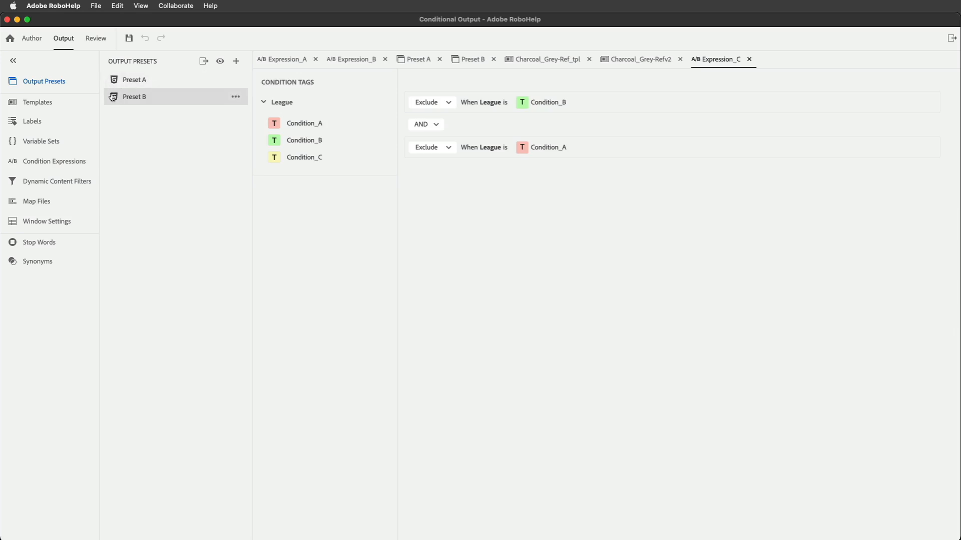
pyautogui.click(236, 62)
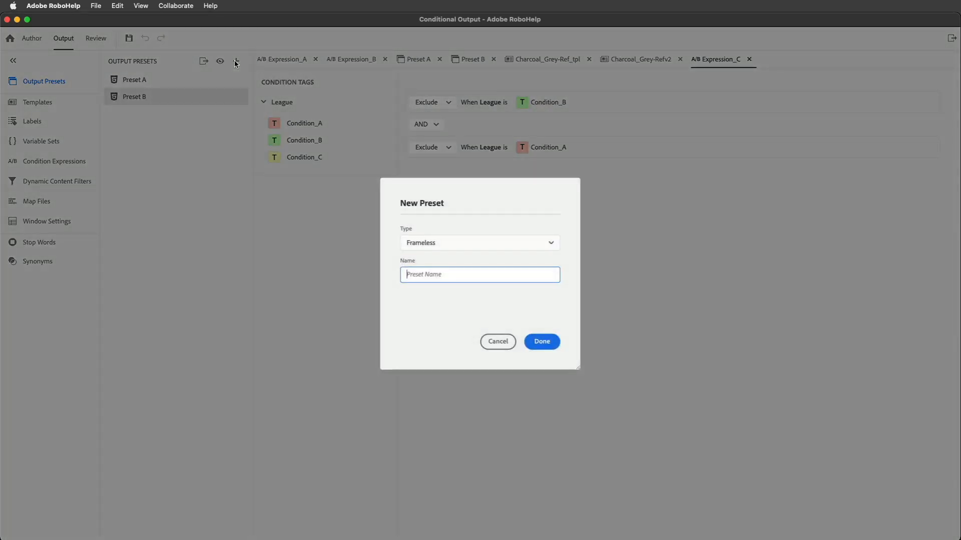
pyautogui.click(551, 245)
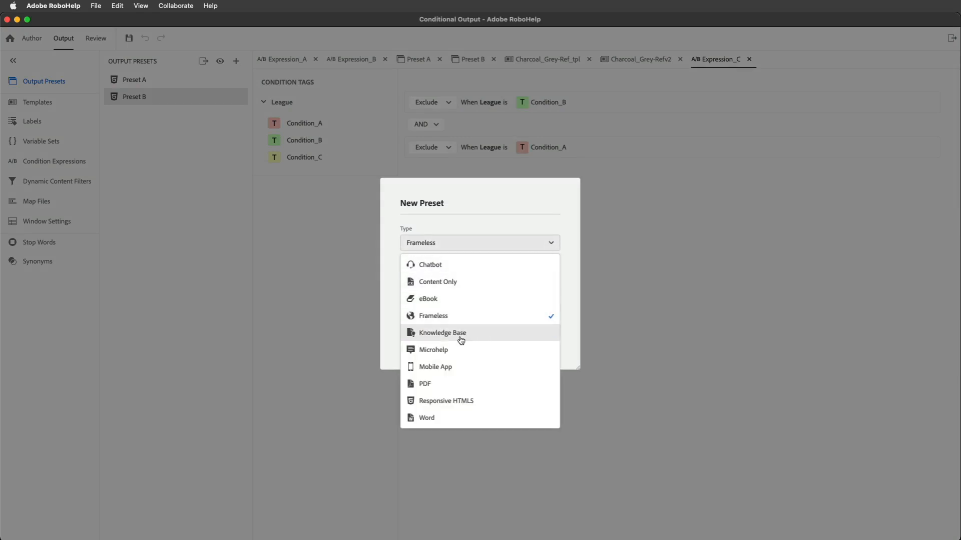
pyautogui.click(446, 403)
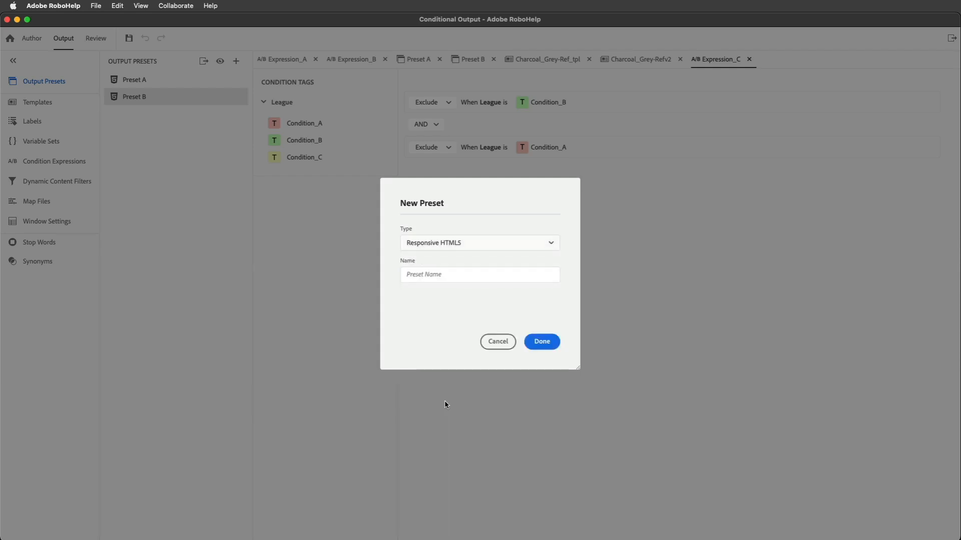
pyautogui.click(444, 275)
pyautogui.write('Preset')
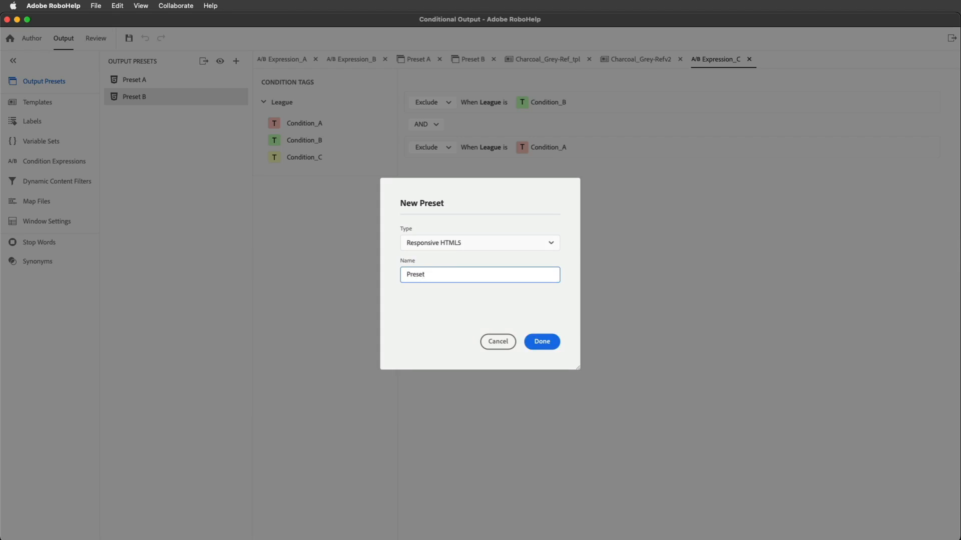
pyautogui.write(' C')
pyautogui.click(542, 343)
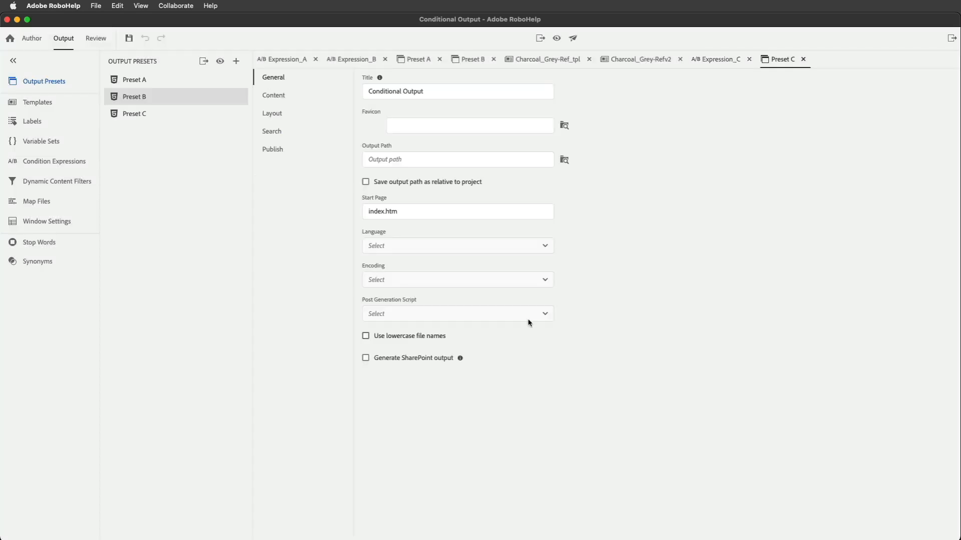
# Copy the title "Ref Association Rules B Circuit" from Preset B and replace Preset C's title with it
pyautogui.click(135, 115)
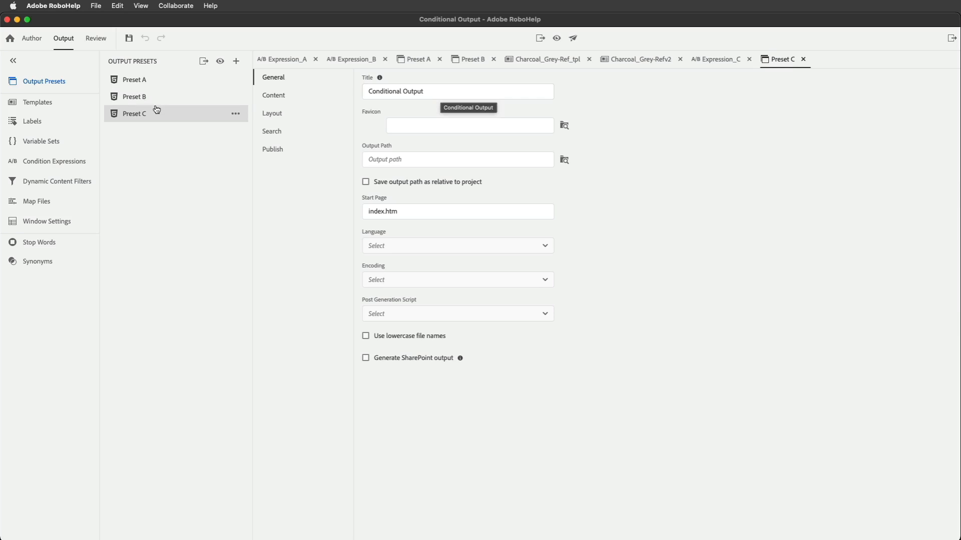
pyautogui.click(129, 99)
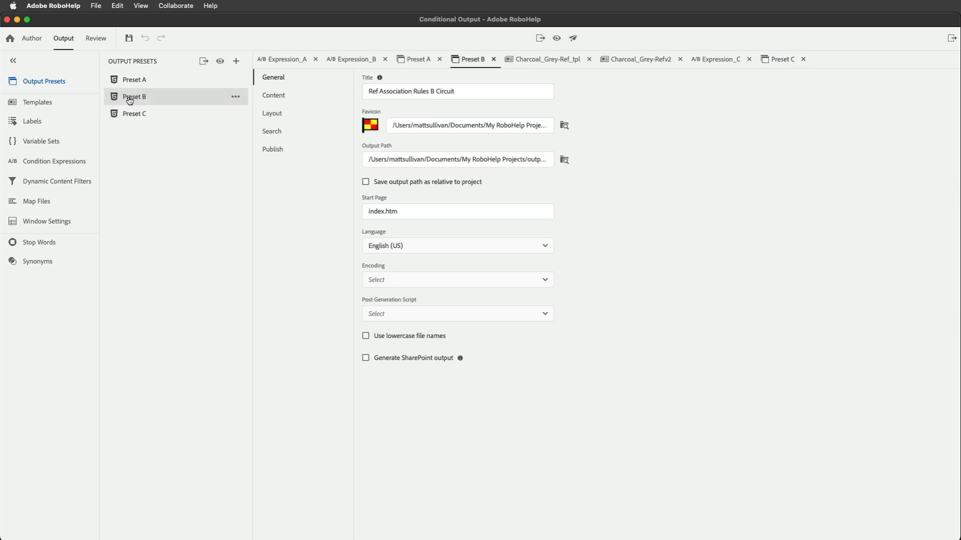
pyautogui.moveTo(467, 91); pyautogui.dragTo(280, 80)
pyautogui.press('super+c')
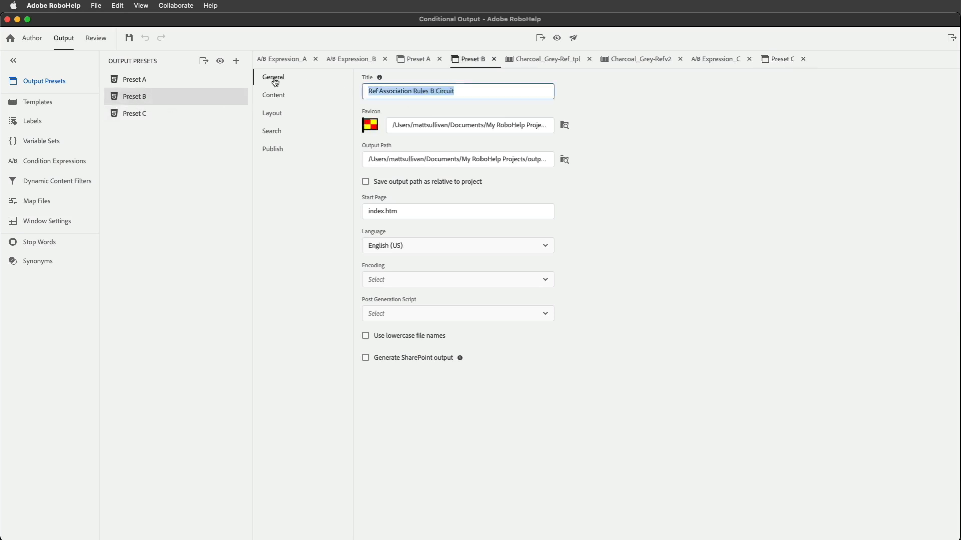
pyautogui.click(779, 60)
pyautogui.moveTo(435, 91); pyautogui.dragTo(279, 90)
pyautogui.press('super+v')
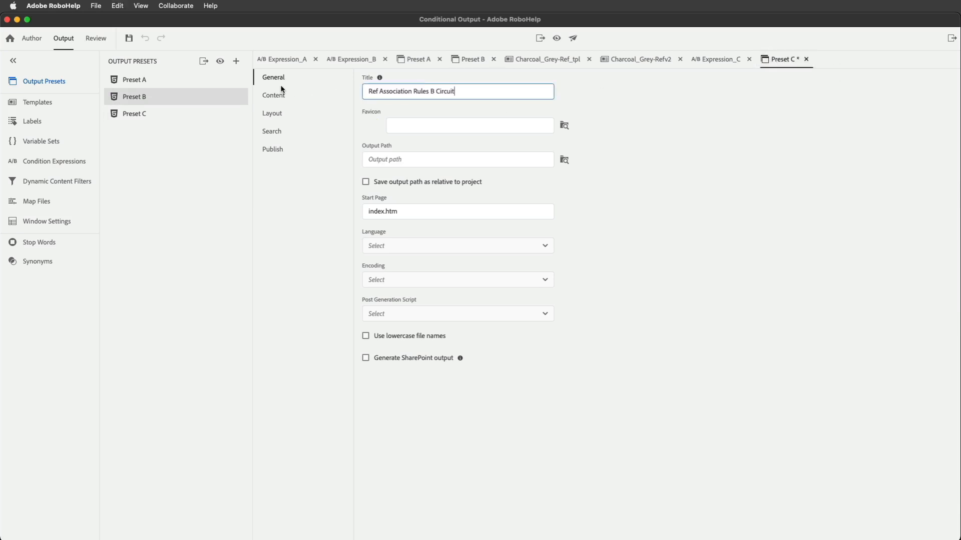
# Set Preset C's title to "Ref Association Rules C Circuit" and copy the favicon path from Preset B into Preset C
pyautogui.doubleClick(432, 91)
pyautogui.write('C')
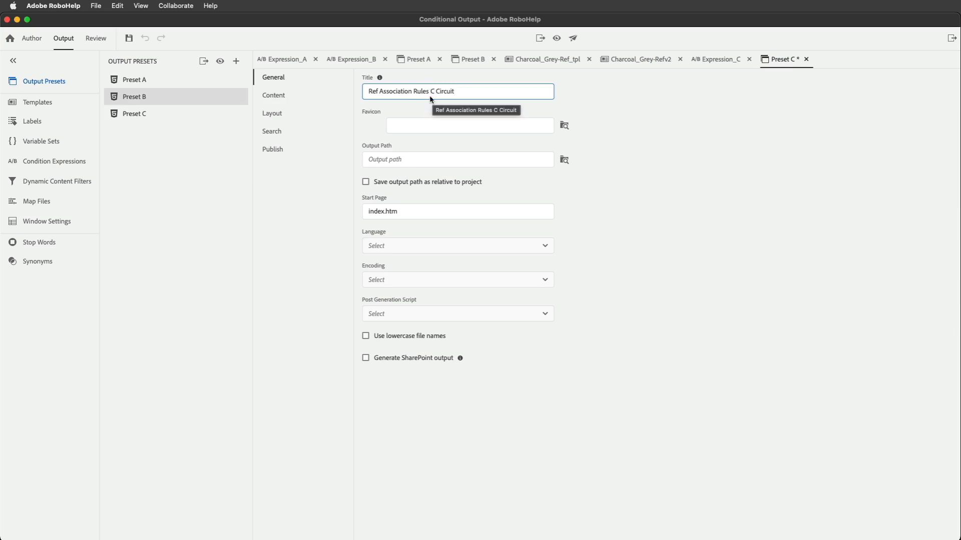
pyautogui.click(139, 101)
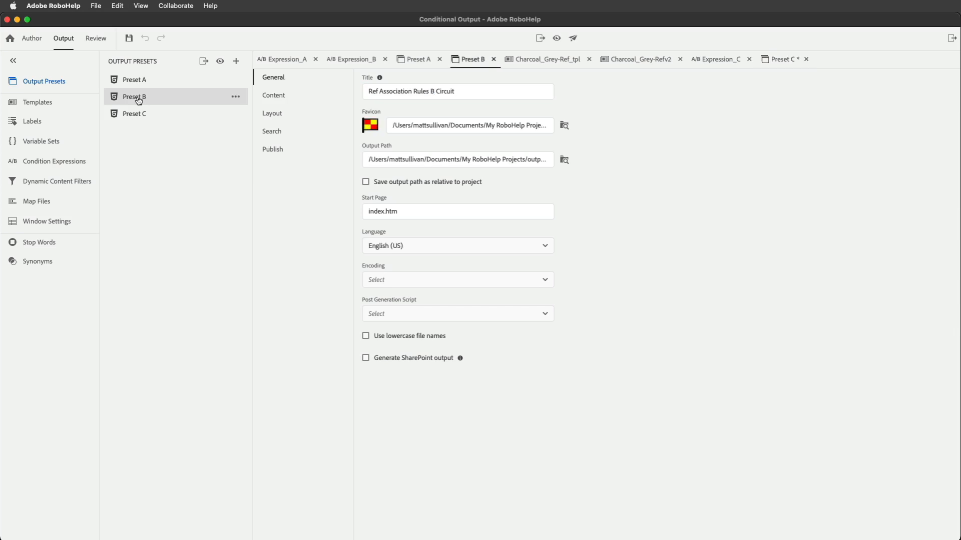
pyautogui.click(428, 125)
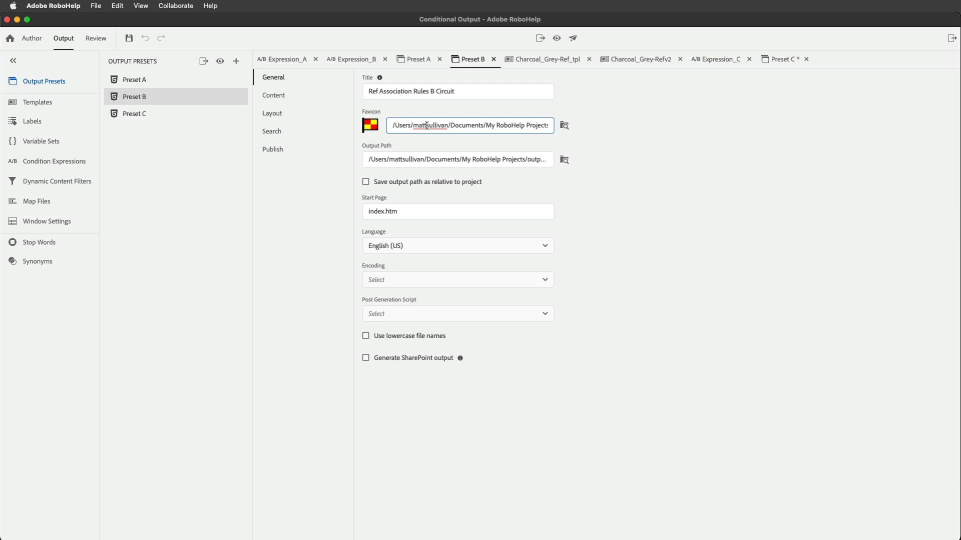
pyautogui.press('super+a')
pyautogui.press('super+c')
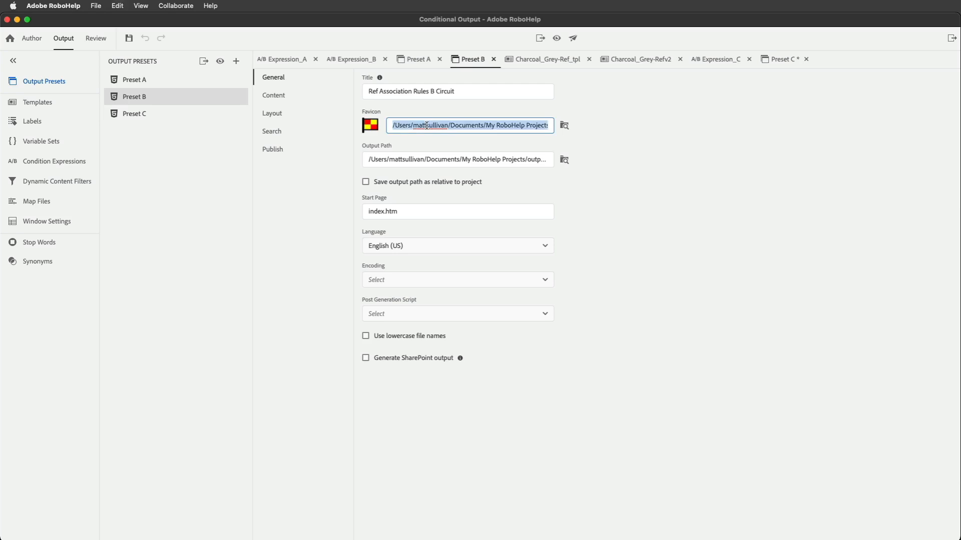
pyautogui.click(133, 114)
pyautogui.click(399, 121)
pyautogui.press('super+v')
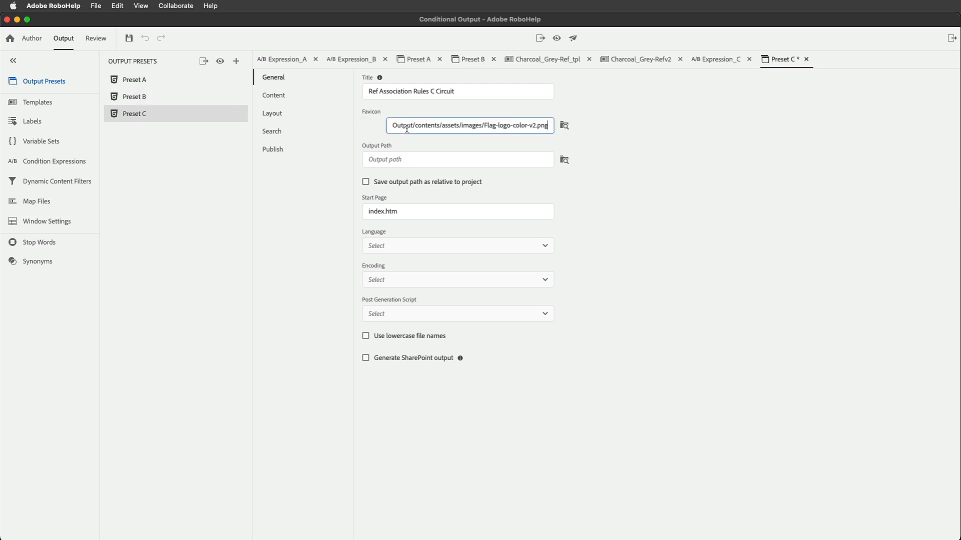
# Set the table of contents in Preset C's content settings to TOC_C
pyautogui.click(274, 96)
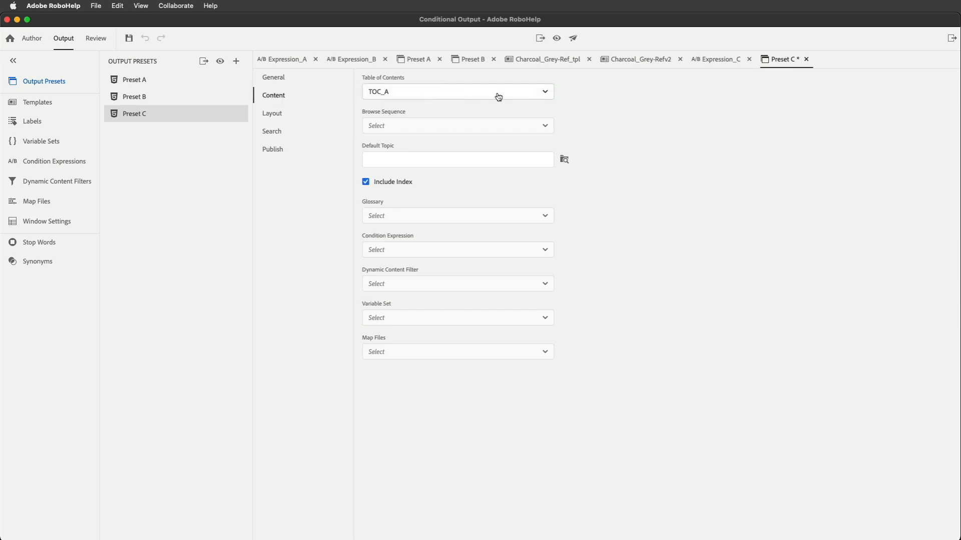
pyautogui.click(548, 96)
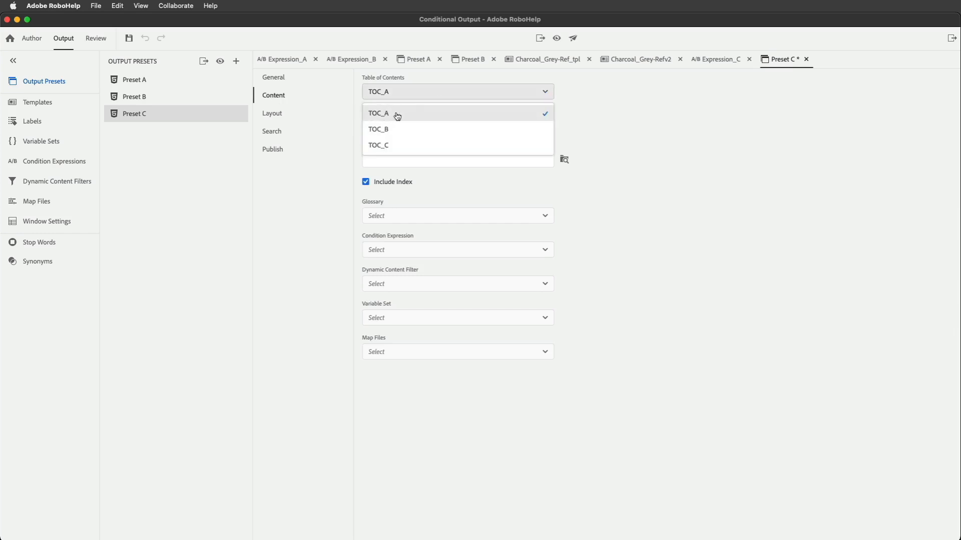
pyautogui.click(382, 146)
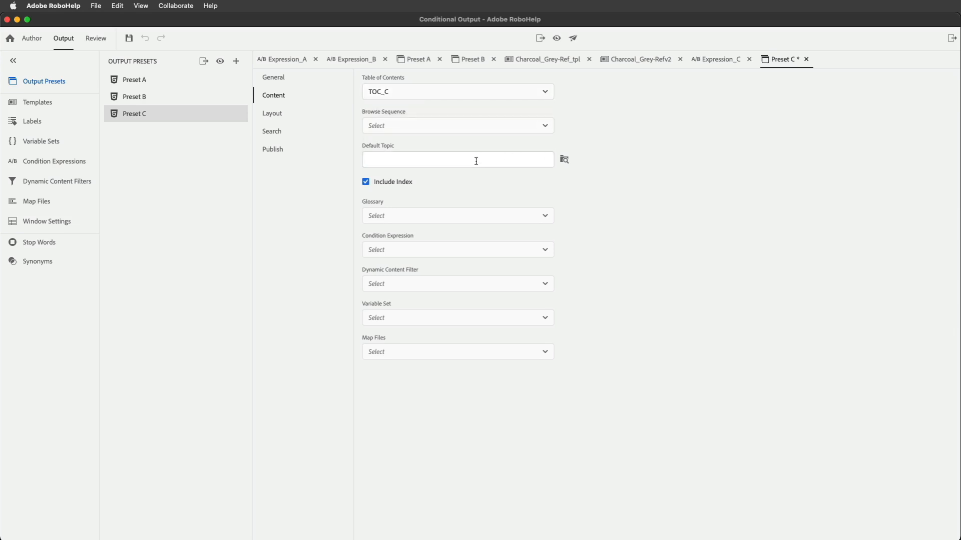
# Choose Circuit Rules as Preset C's default topic and assign Expression_C as its condition expression
pyautogui.click(563, 162)
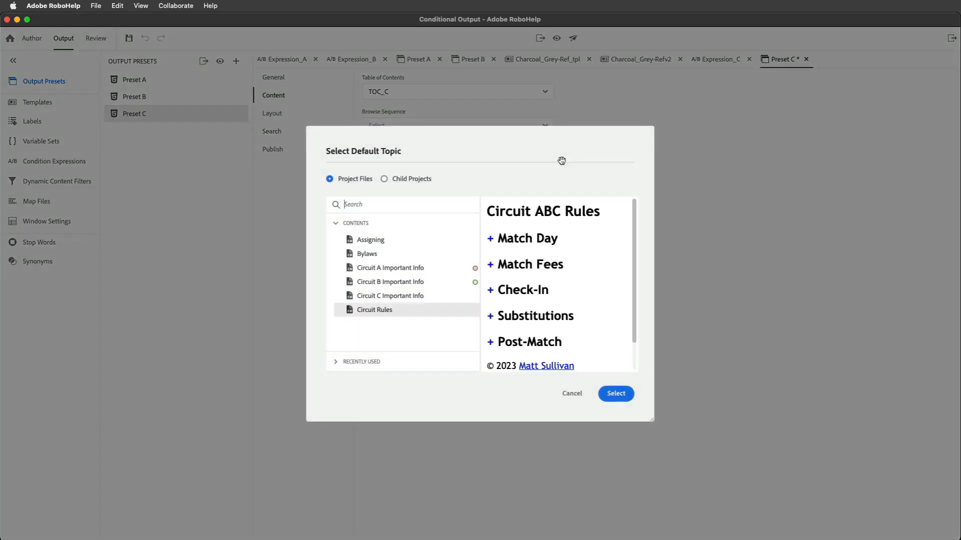
pyautogui.click(379, 313)
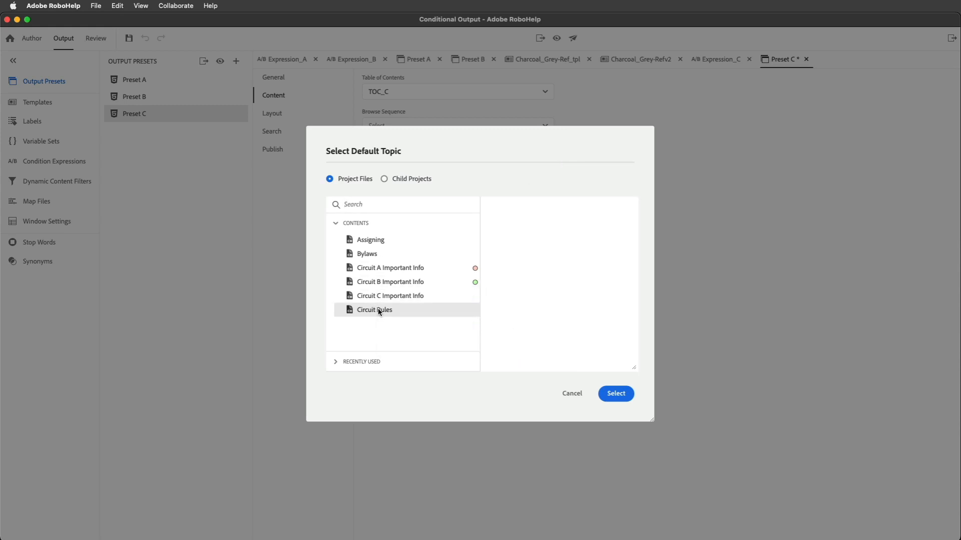
pyautogui.click(615, 394)
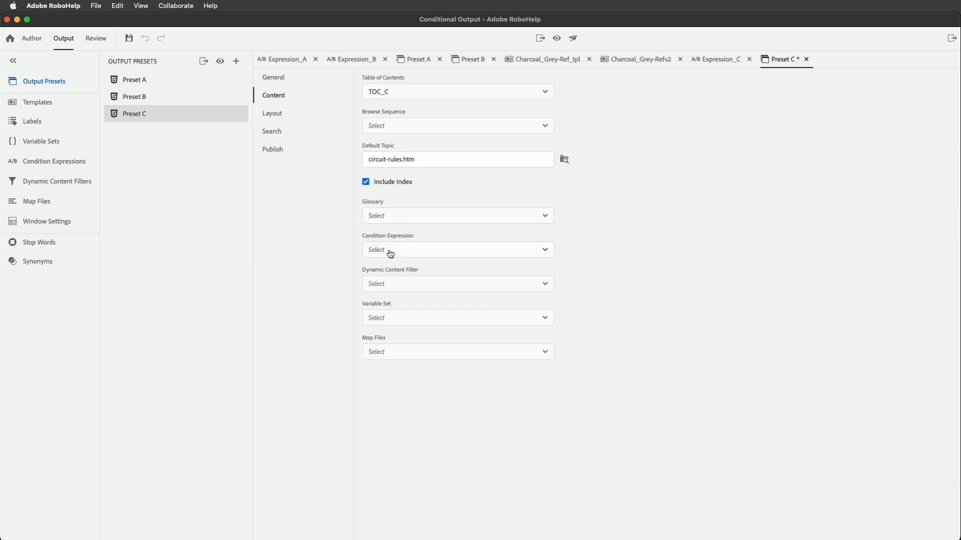
pyautogui.click(442, 250)
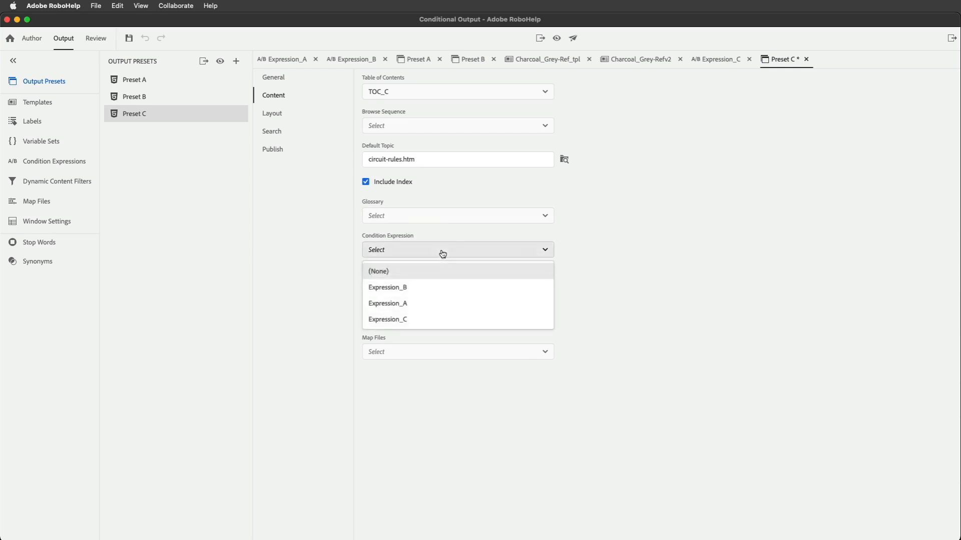
pyautogui.click(392, 320)
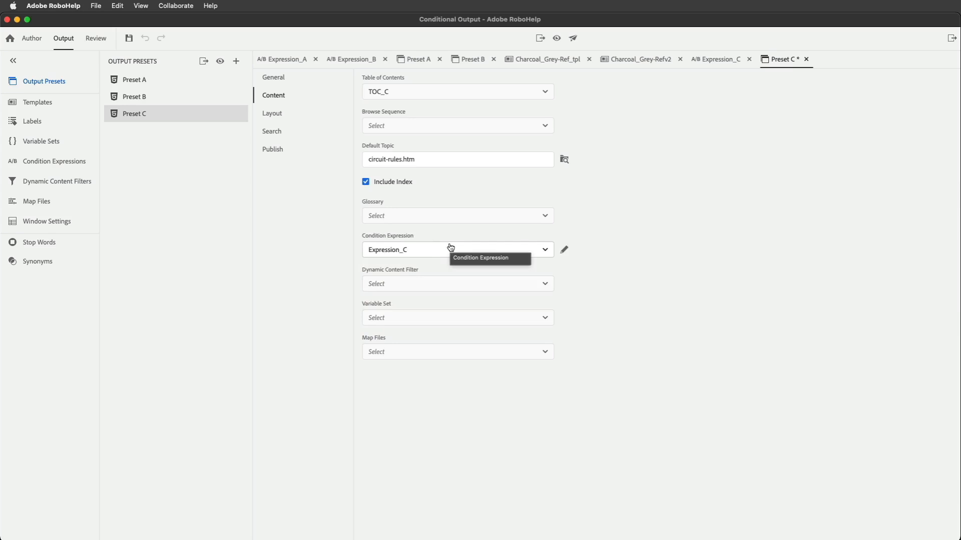
# Assign the Charcoal_Grey-Refv2 template to Preset C's layout and save the preset
pyautogui.click(274, 117)
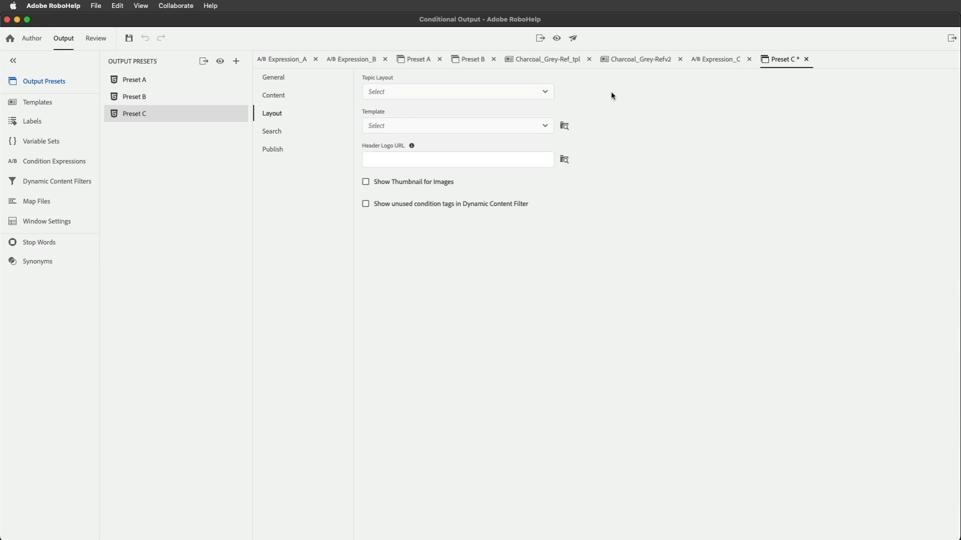
pyautogui.click(546, 127)
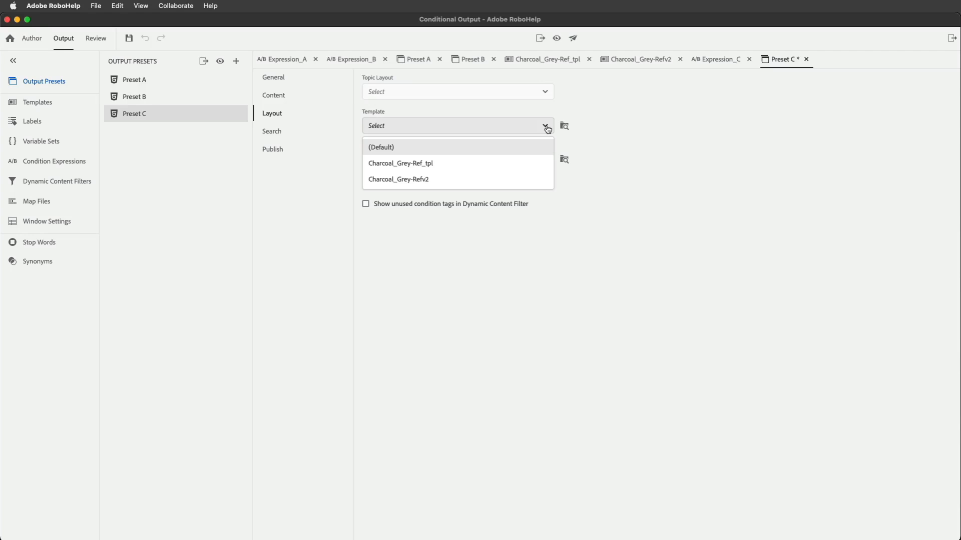
pyautogui.click(412, 181)
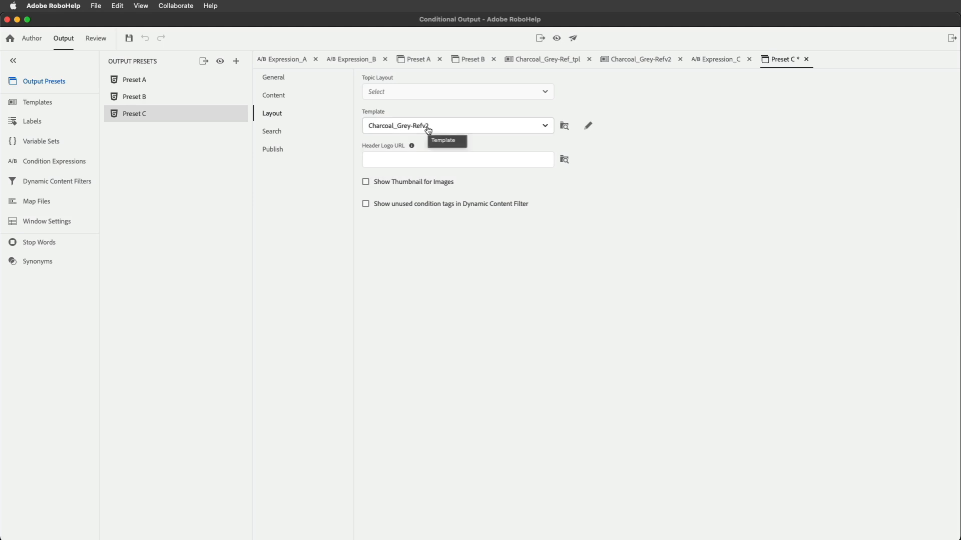
pyautogui.press('super+s')
# Generate the Preset C output and open it in the browser
pyautogui.click(203, 61)
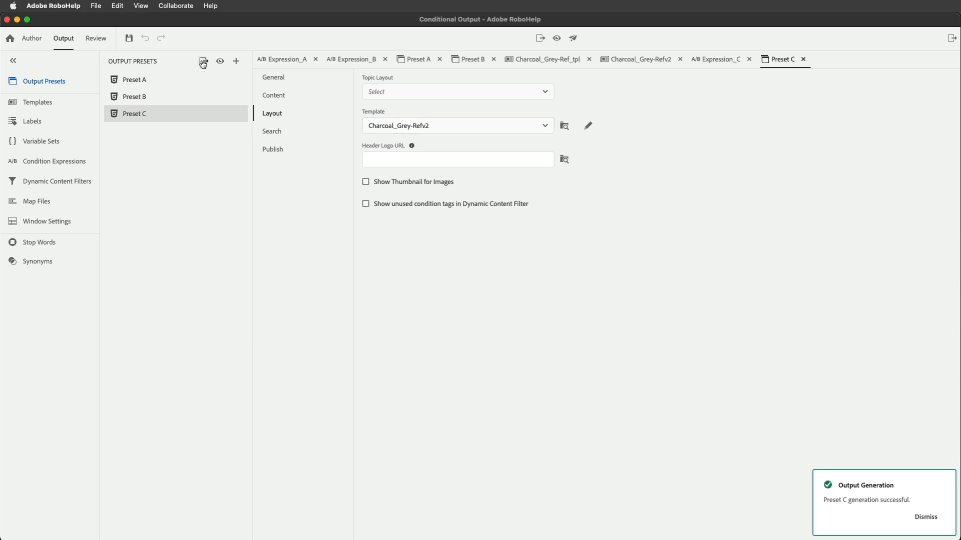
pyautogui.click(220, 61)
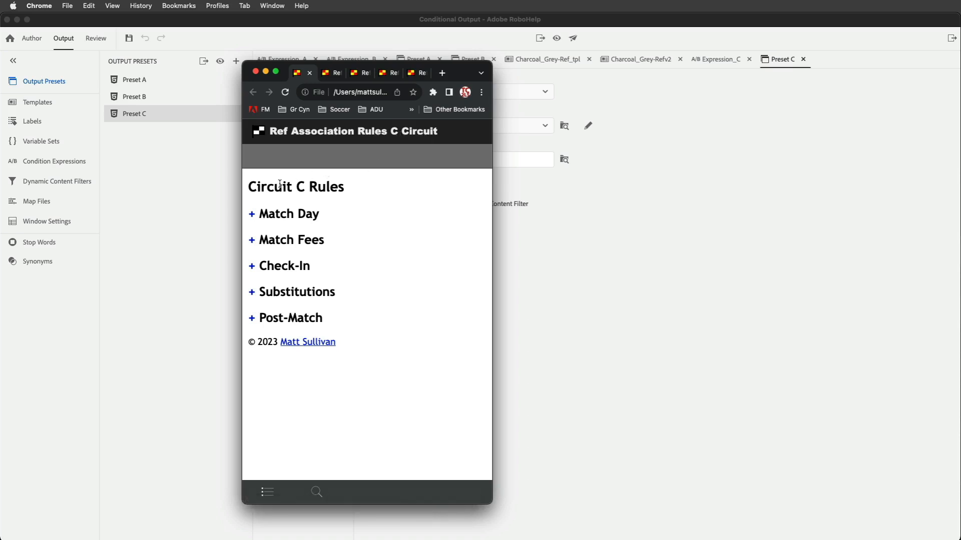
# Expand the Match Day and Match Fees sections of the Circuit C output to review them, and check its table of contents
pyautogui.click(252, 215)
pyautogui.scroll(-5, 366, 319)
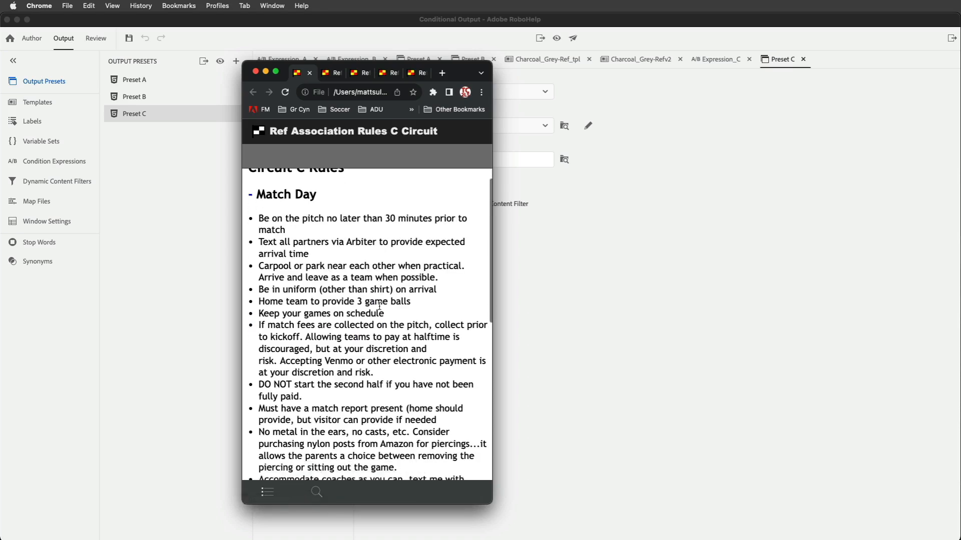
pyautogui.scroll(-5, 366, 318)
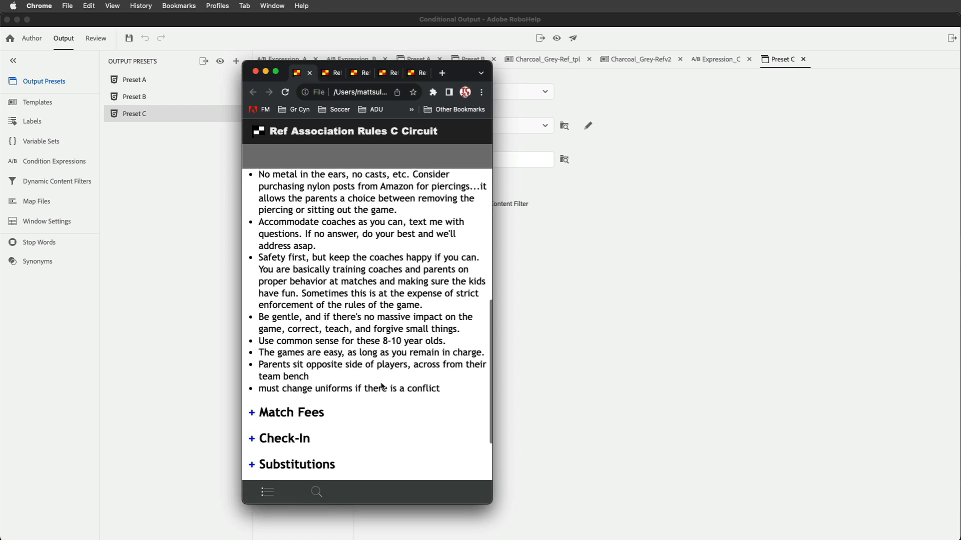
pyautogui.moveTo(421, 339); pyautogui.dragTo(324, 337)
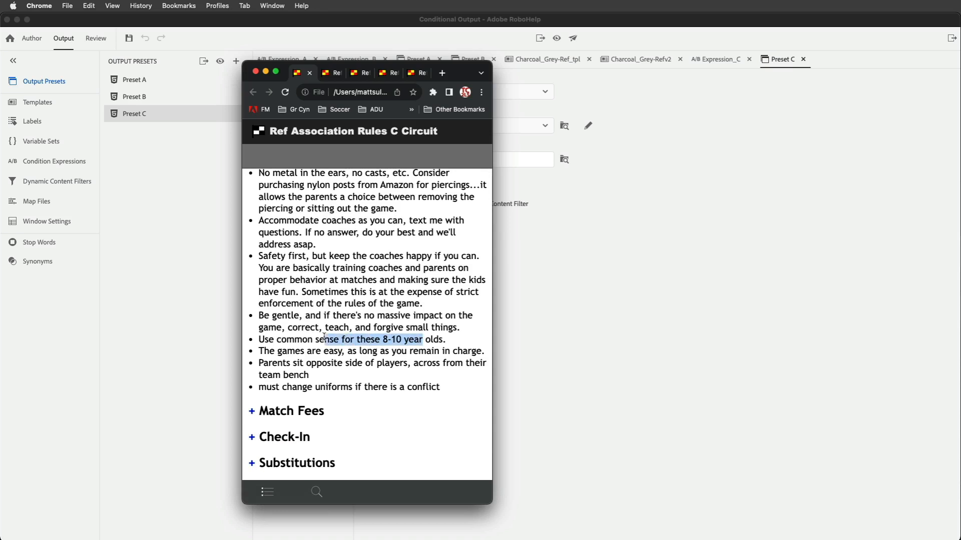
pyautogui.click(250, 414)
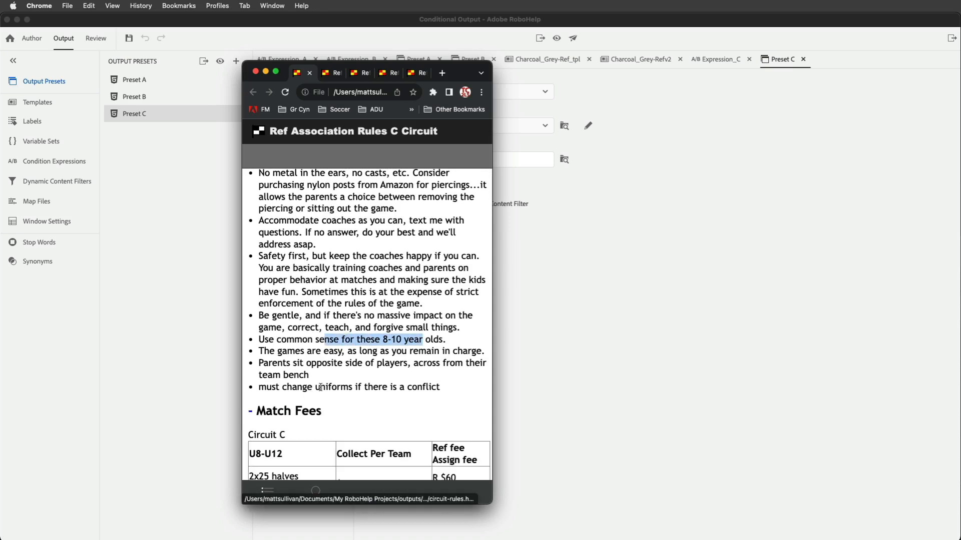
pyautogui.scroll(-4, 321, 388)
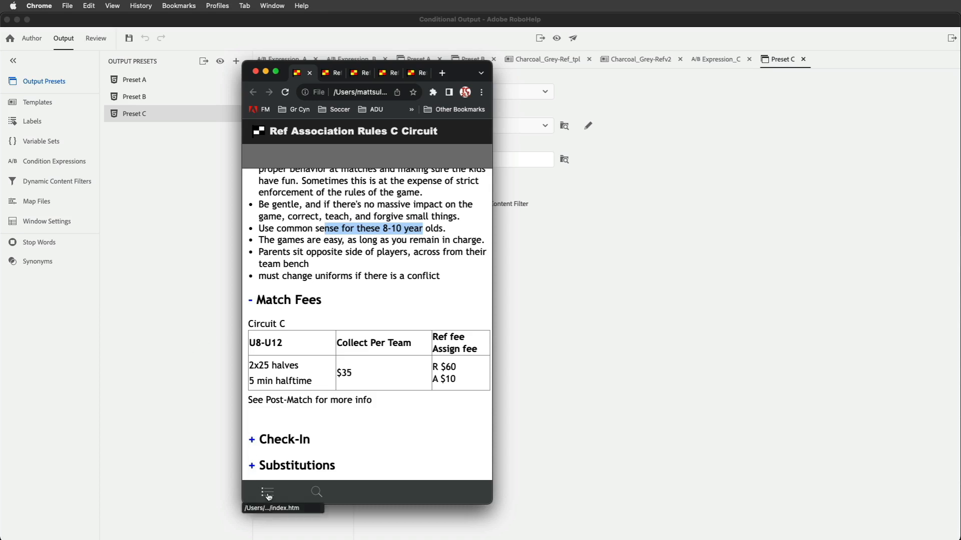
pyautogui.click(264, 493)
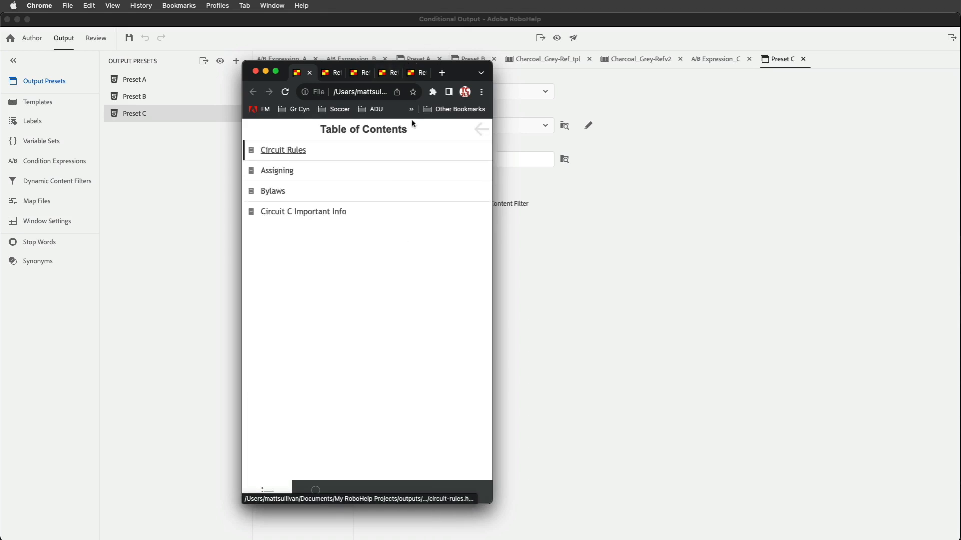
# Show the Circuit A output with its table of contents and resize the browser window between narrow and wide to check the responsive layout
pyautogui.click(389, 76)
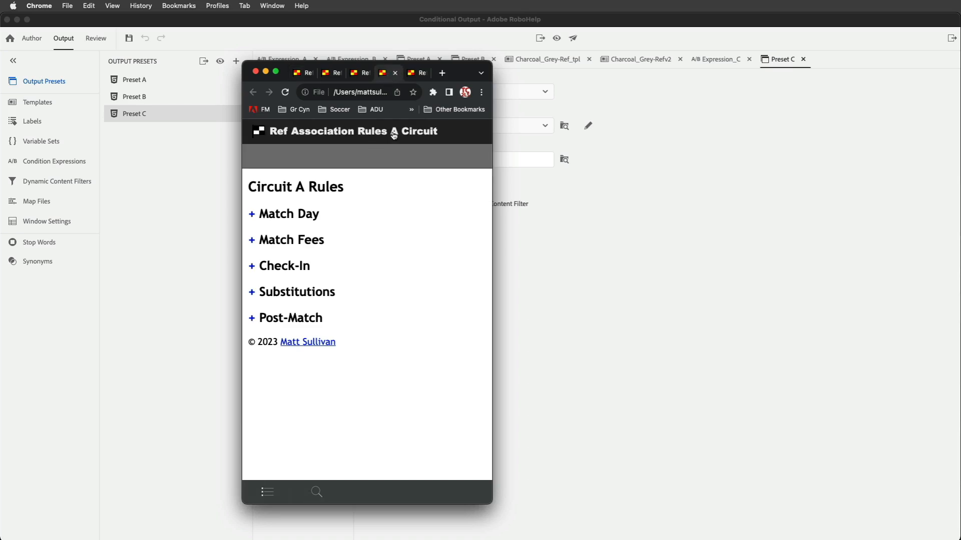
pyautogui.click(267, 492)
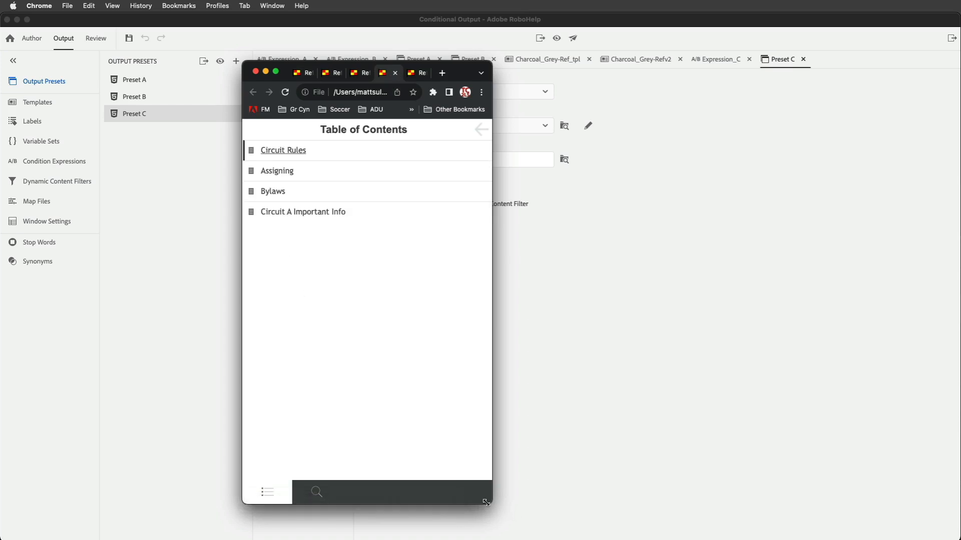
pyautogui.moveTo(488, 503); pyautogui.dragTo(788, 503)
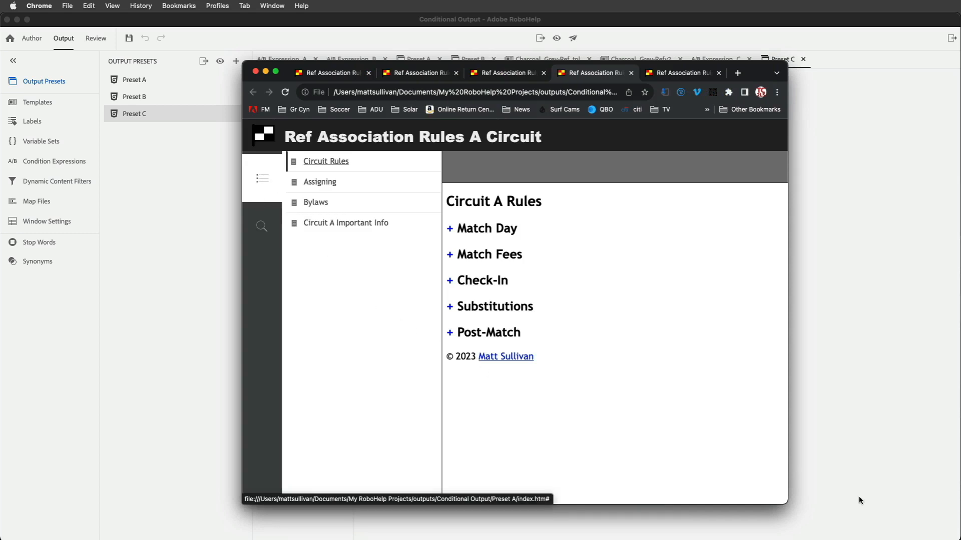
pyautogui.moveTo(241, 62); pyautogui.dragTo(3, 40)
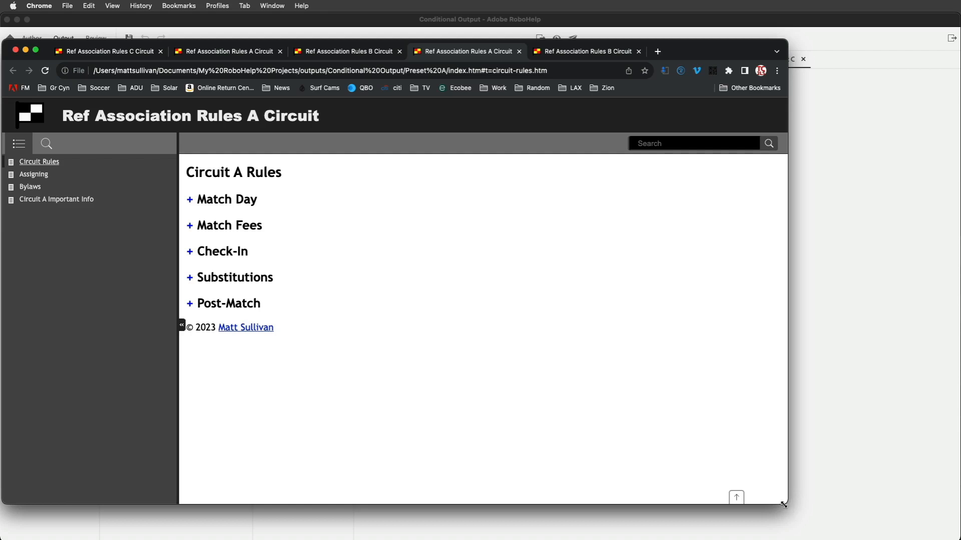
pyautogui.moveTo(787, 503); pyautogui.dragTo(152, 471)
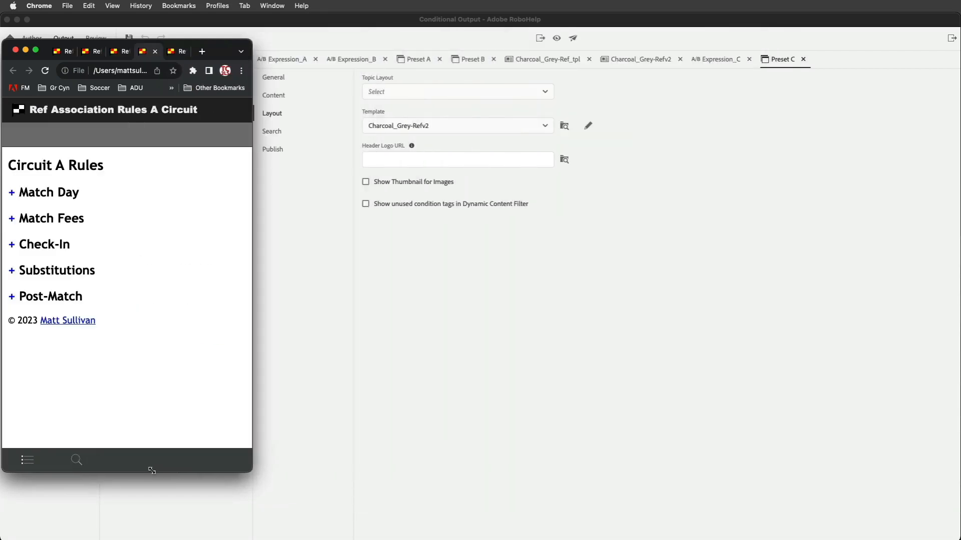
pyautogui.moveTo(217, 52); pyautogui.dragTo(523, 66)
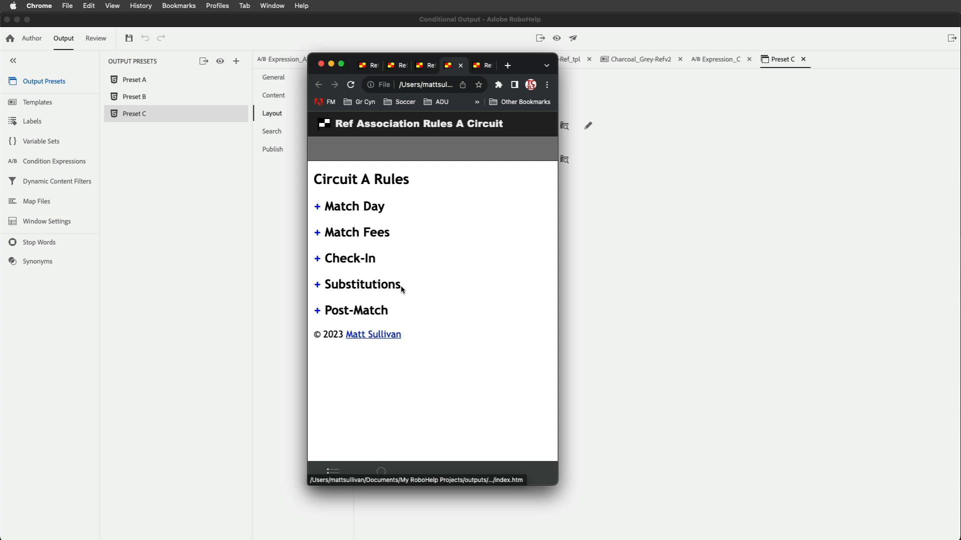
# Switch to Finder and examine the Conditional Output folder's path and the files inside its Preset A folder
pyautogui.press('super+Tab')
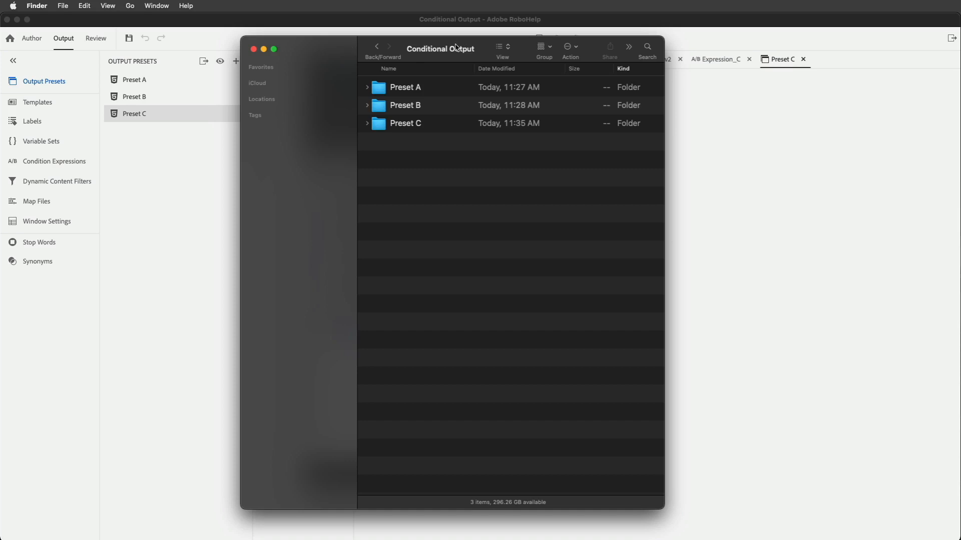
pyautogui.keyDown('super'); pyautogui.click(433, 50); pyautogui.keyUp('super')
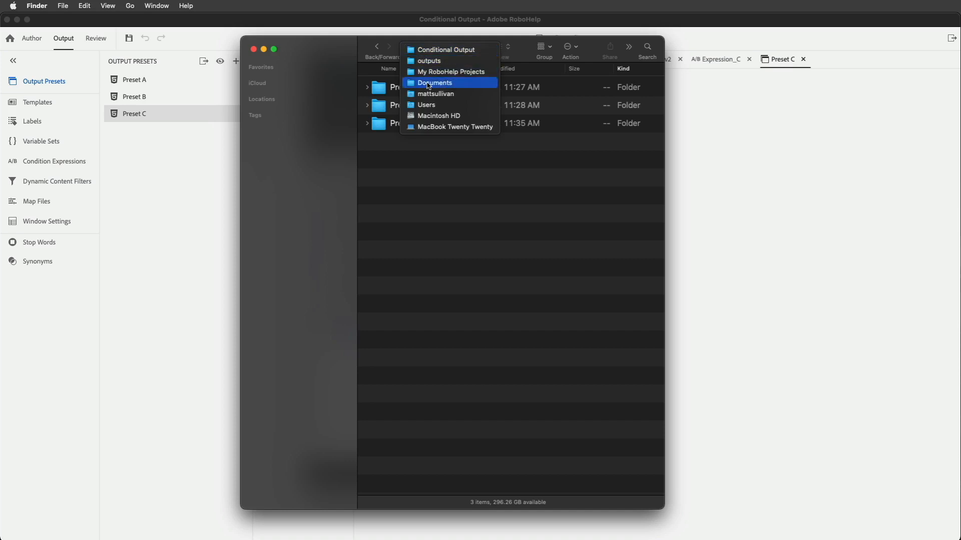
pyautogui.click(431, 52)
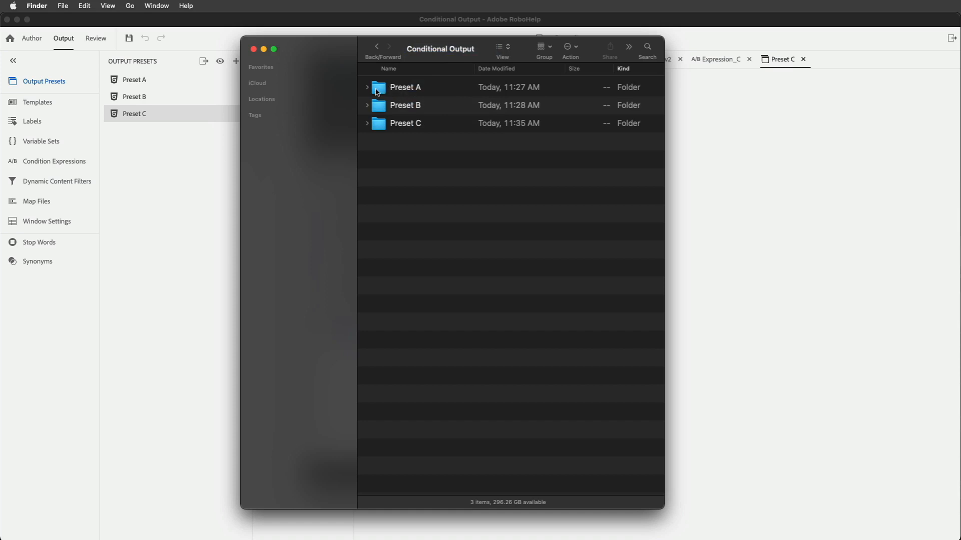
pyautogui.click(367, 89)
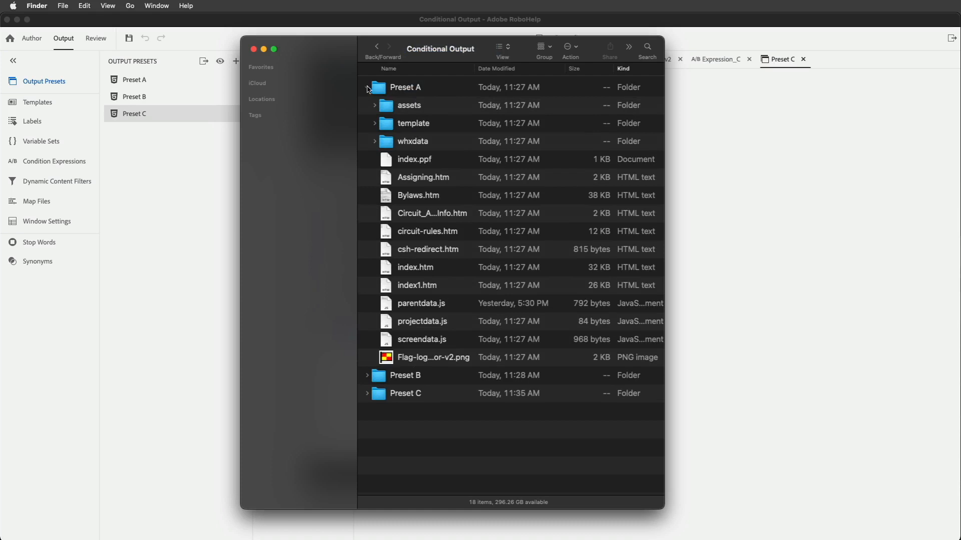
pyautogui.click(368, 89)
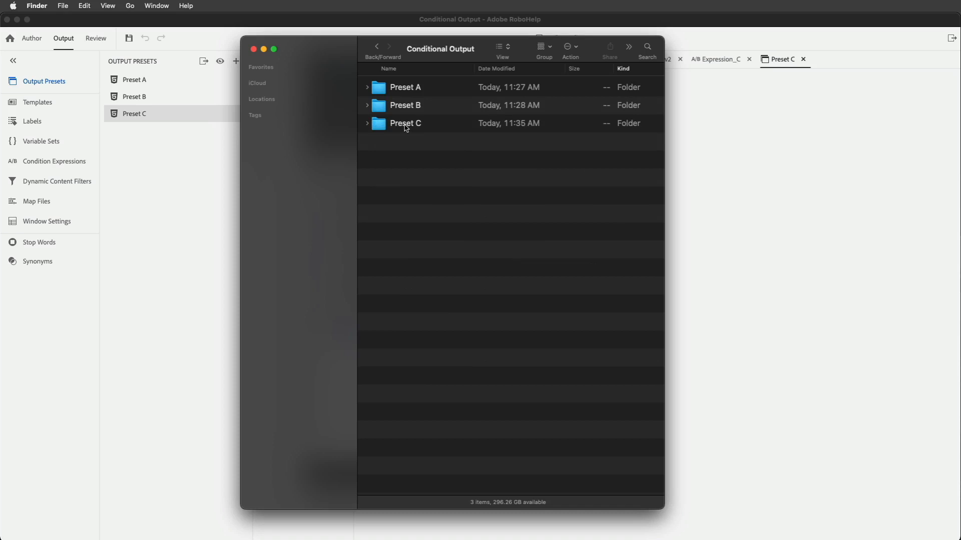
# Move the Finder window aside, switch to RoboHelp and open the Publish Profiles to examine the server types and FTP settings
pyautogui.moveTo(310, 47); pyautogui.dragTo(598, 43)
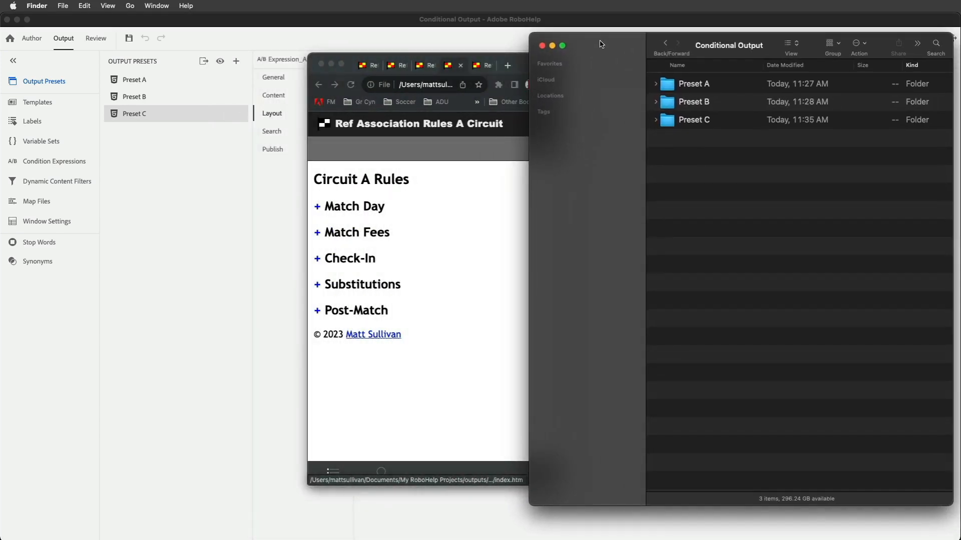
pyautogui.click(146, 178)
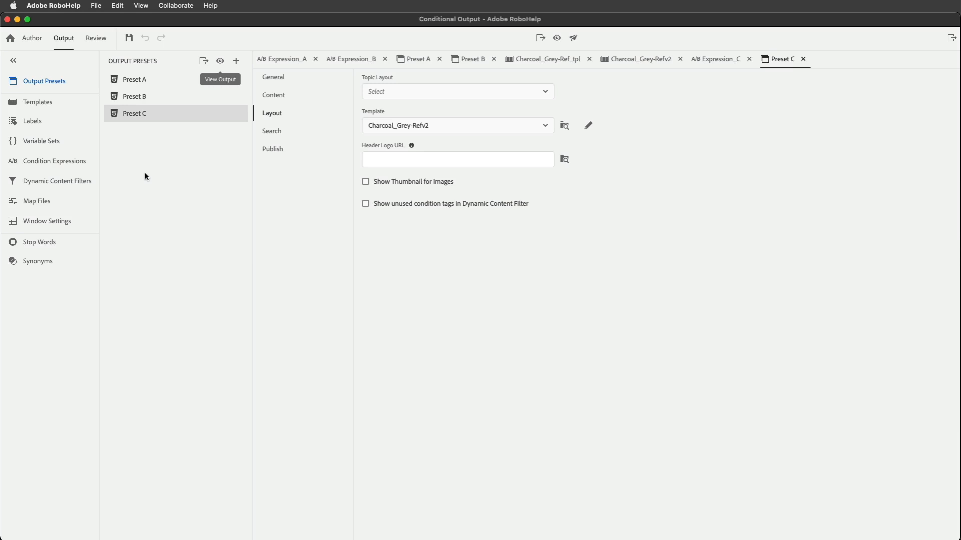
pyautogui.click(118, 6)
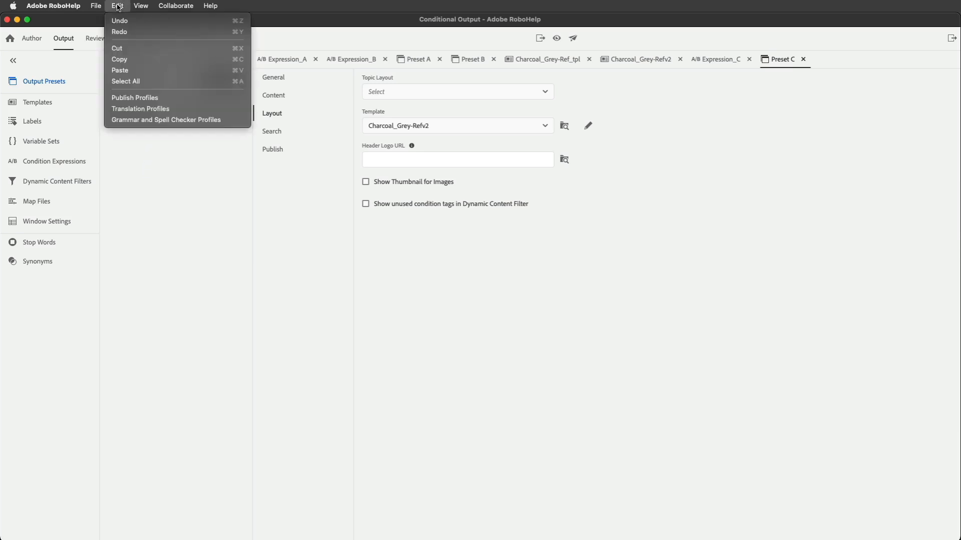
pyautogui.click(145, 99)
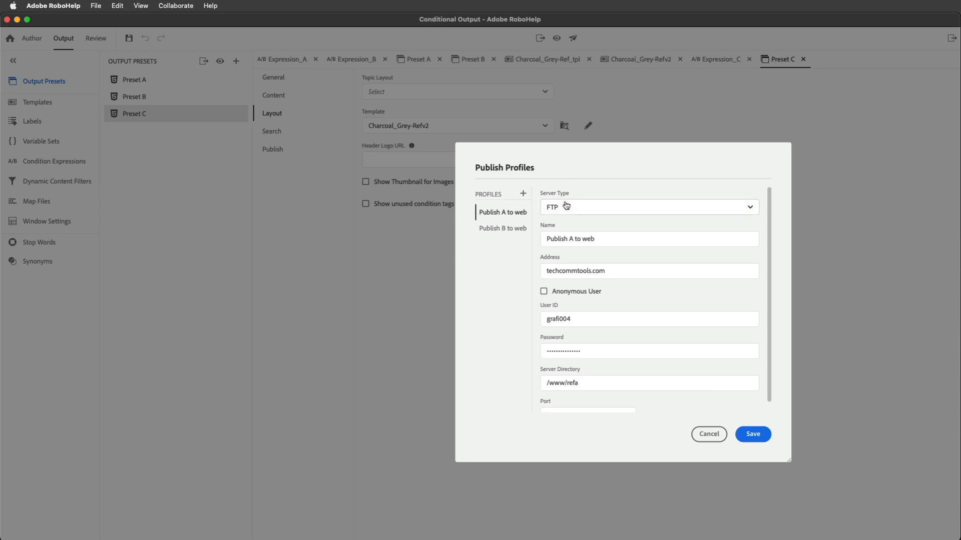
pyautogui.click(571, 209)
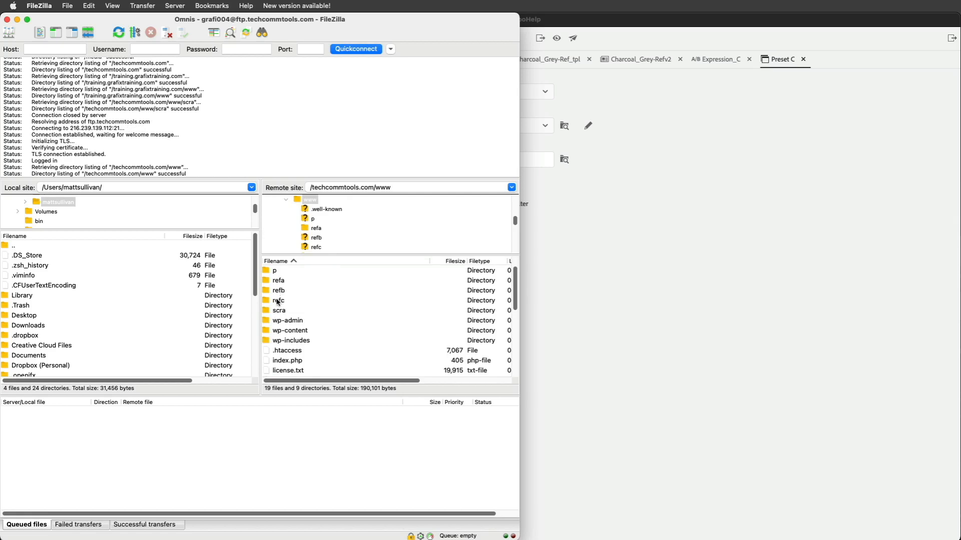
# Upload all files from the Preset A output folder in Finder to the refa directory on the FileZilla remote site
pyautogui.press('super+Tab')
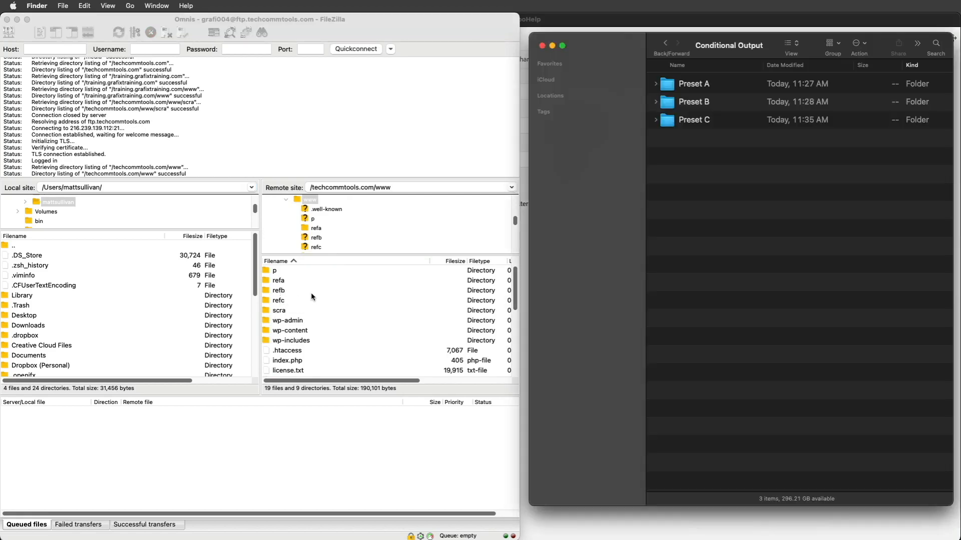
pyautogui.click(667, 86)
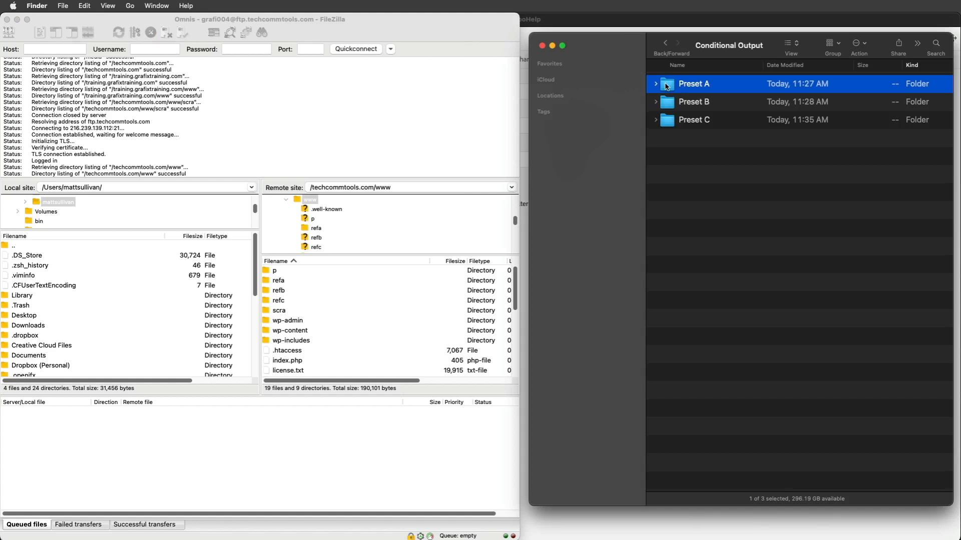
pyautogui.doubleClick(667, 87)
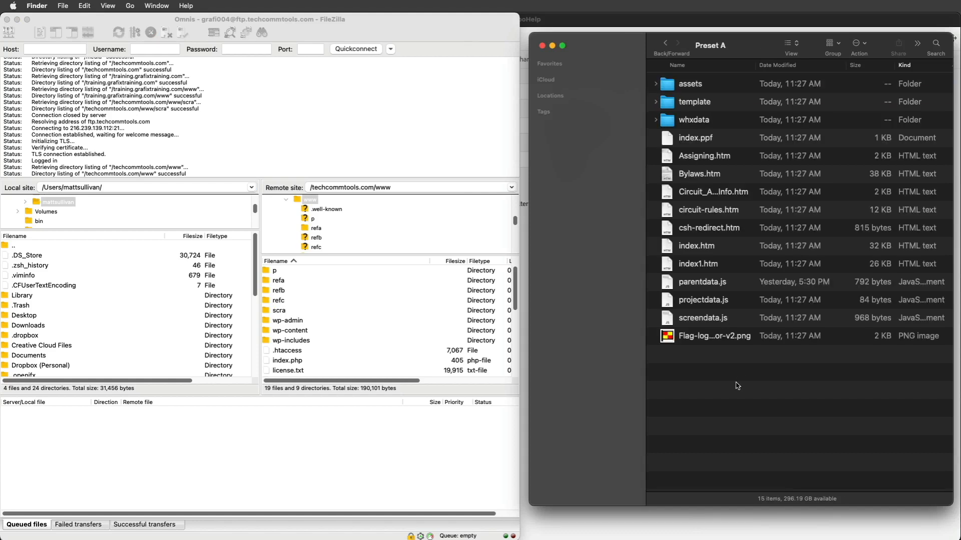
pyautogui.press('super+a')
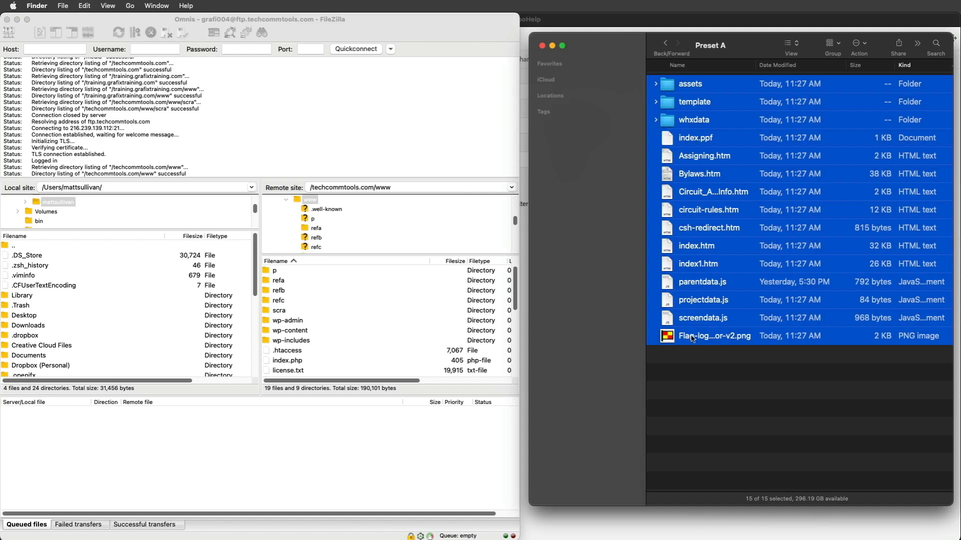
pyautogui.moveTo(692, 340); pyautogui.dragTo(319, 287)
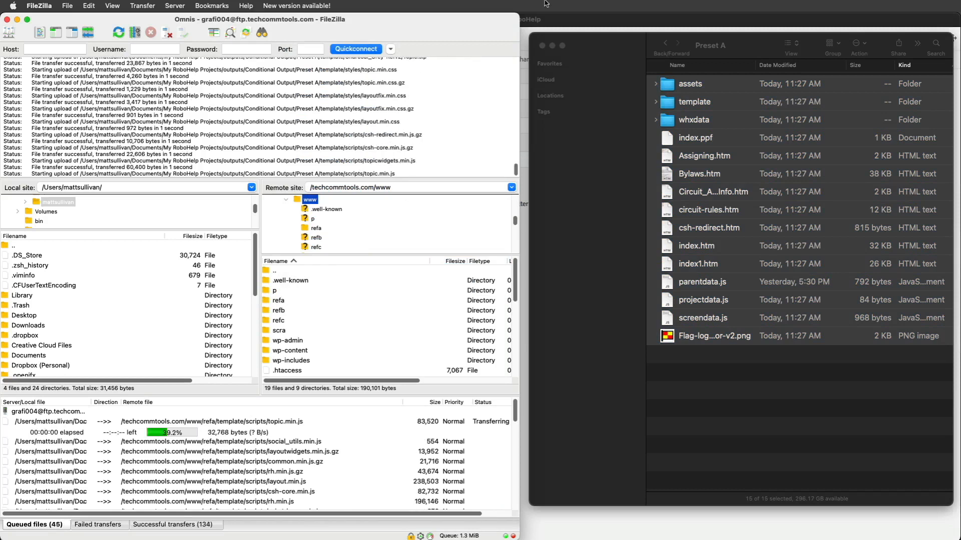
# Upload all files from the Preset B output folder to the refb directory on the remote site
pyautogui.click(707, 50)
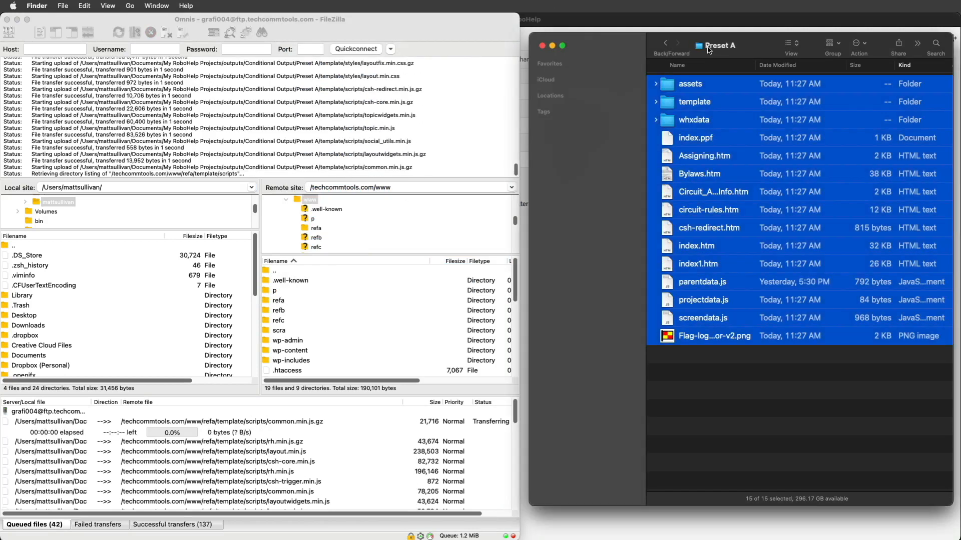
pyautogui.click(664, 45)
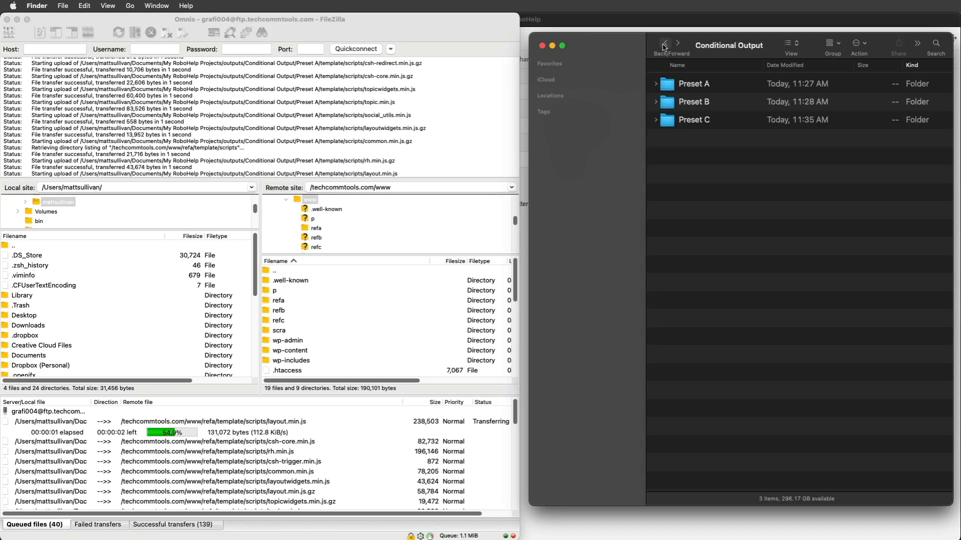
pyautogui.doubleClick(684, 102)
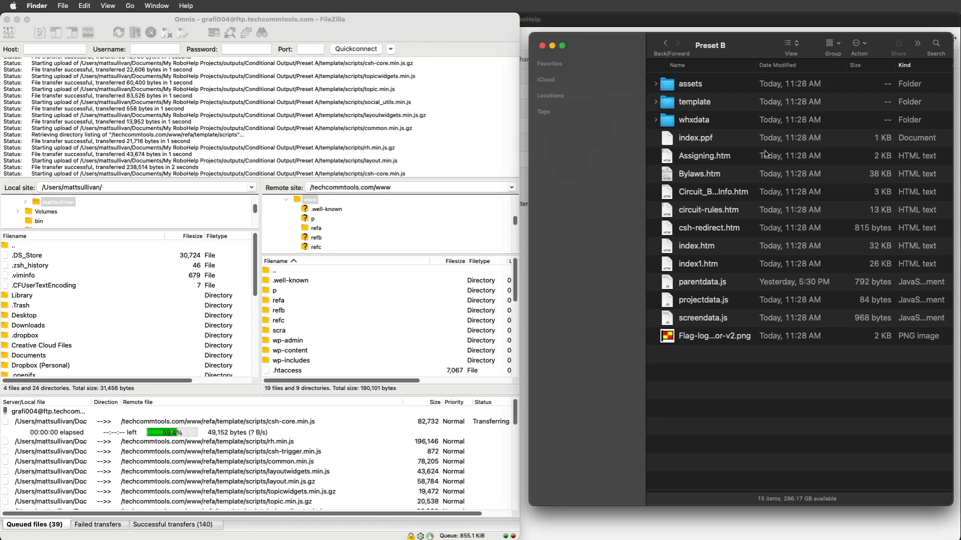
pyautogui.press('super+a')
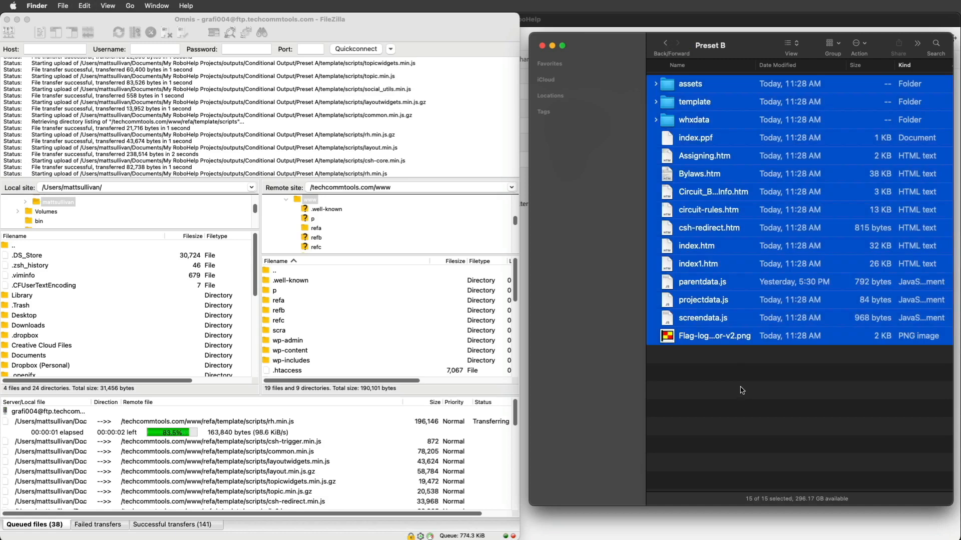
pyautogui.moveTo(697, 89); pyautogui.dragTo(316, 310)
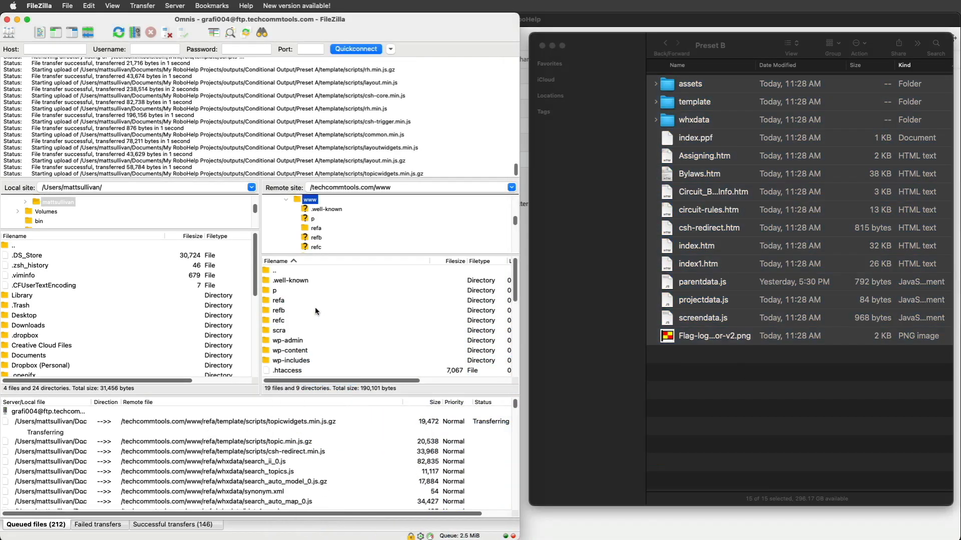
# Upload all files from the Preset C output folder to the refc directory on the remote site
pyautogui.click(709, 47)
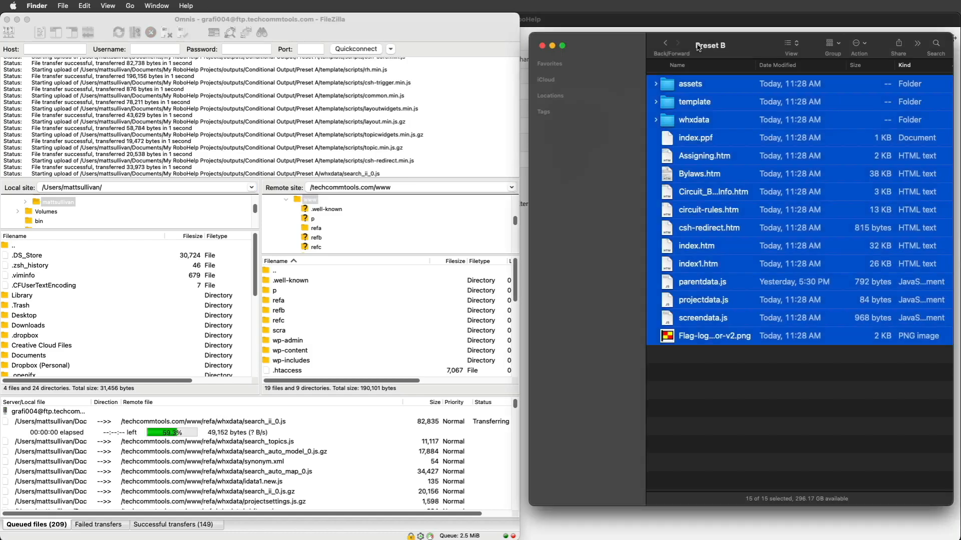
pyautogui.click(665, 43)
pyautogui.doubleClick(692, 121)
pyautogui.press('super+a')
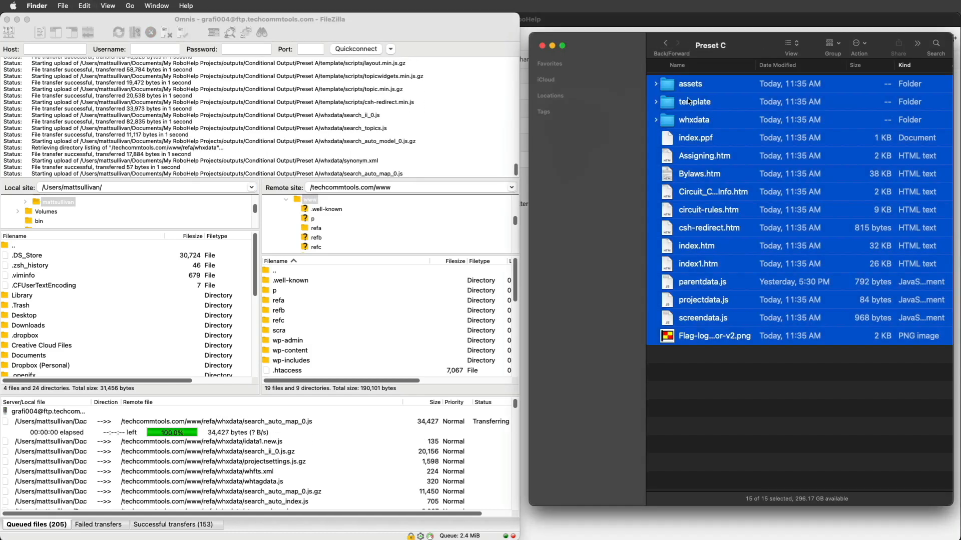
pyautogui.moveTo(724, 166); pyautogui.dragTo(320, 311)
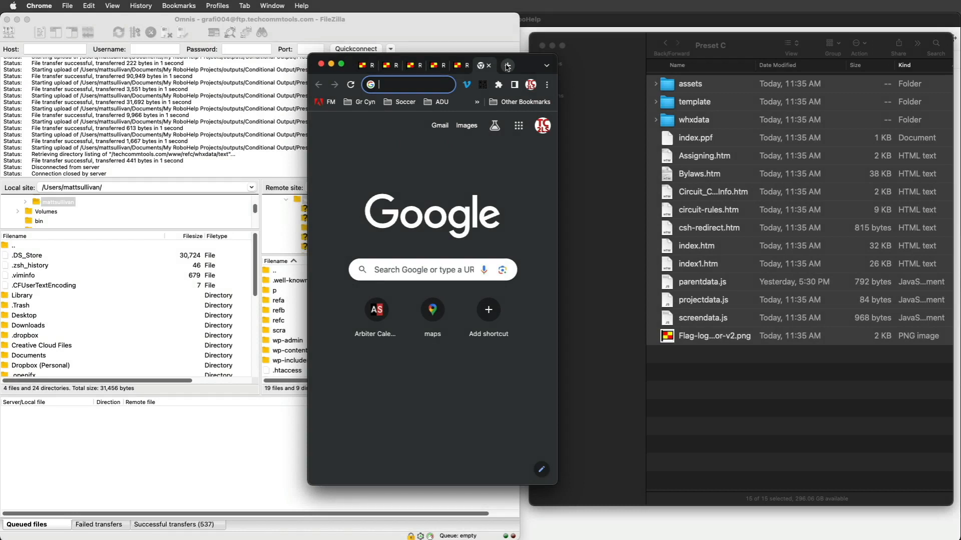
# Open the published Circuit A output at techcommtools.com/refa in Chrome
pyautogui.write('tech')
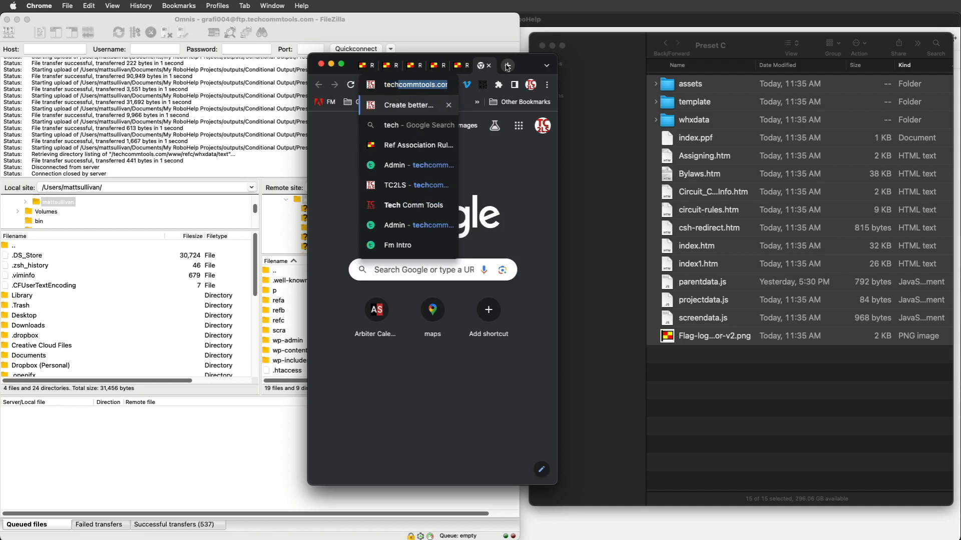
pyautogui.write('commtools.c')
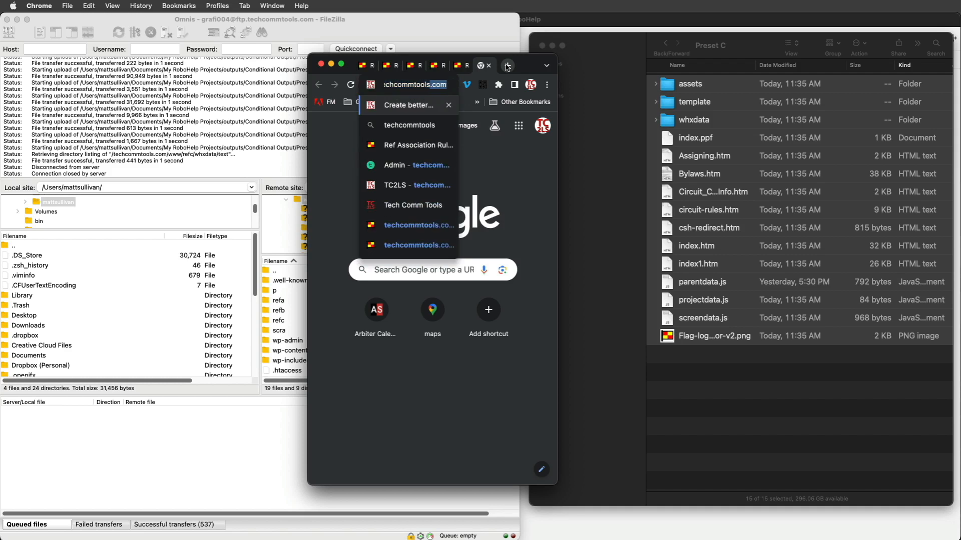
pyautogui.write('om')
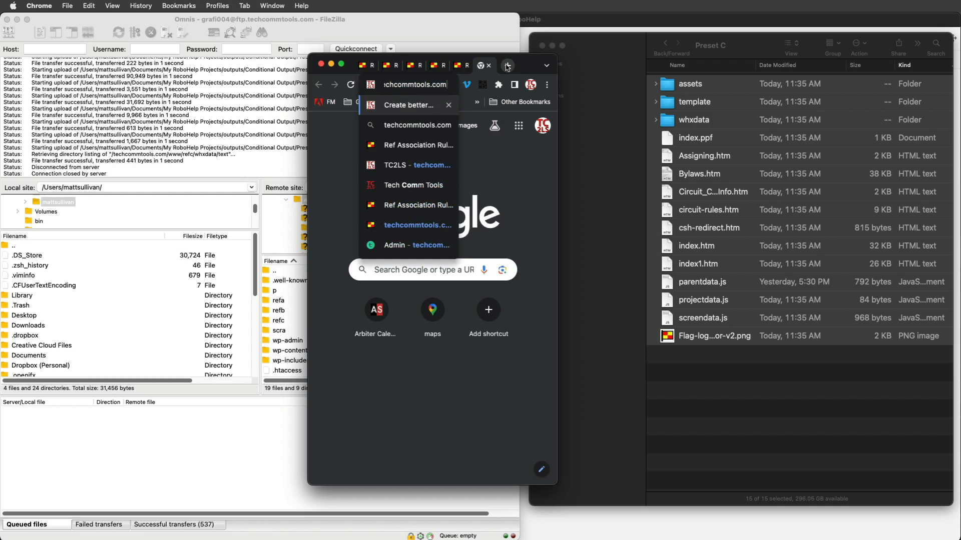
pyautogui.write('/ref')
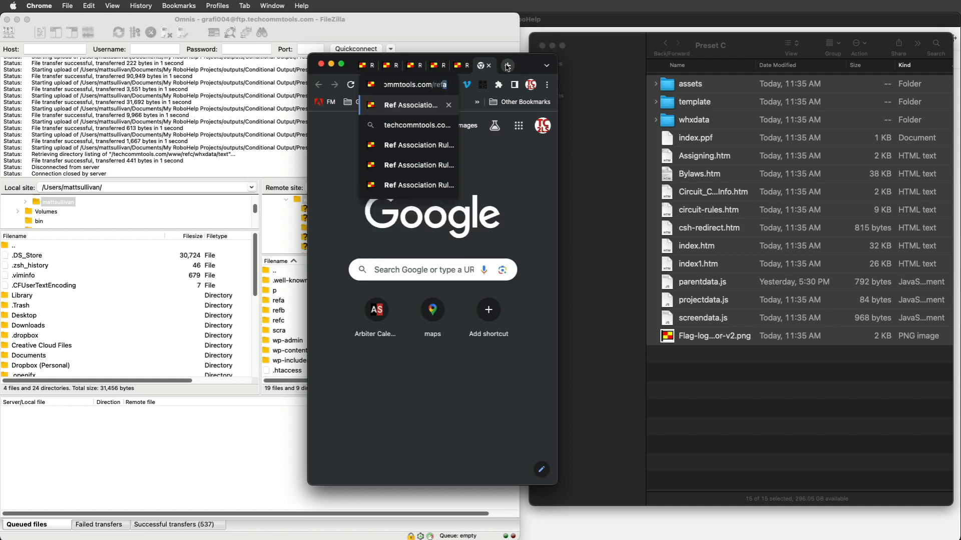
pyautogui.write('a')
pyautogui.press('Return')
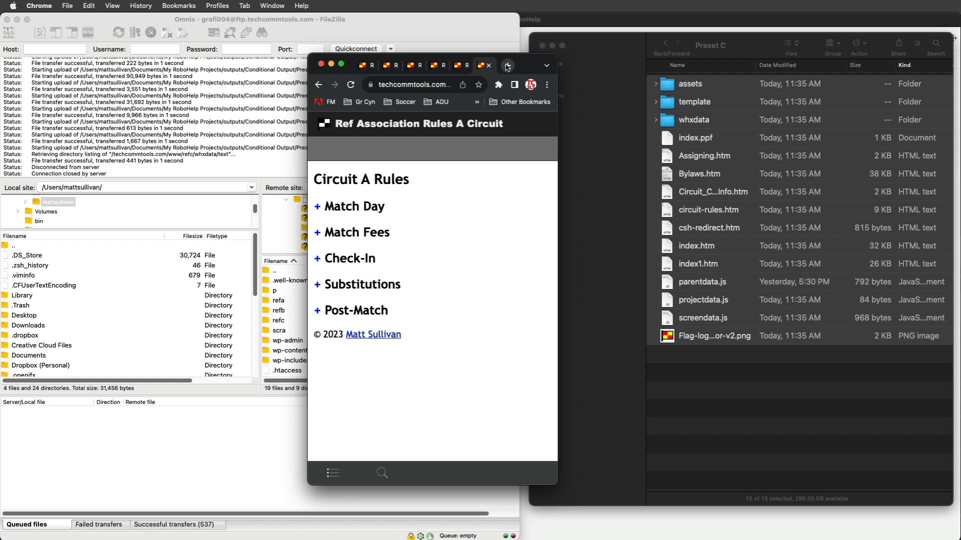
# Open the published Circuit B output at techcommtools.com/refb in a new browser tab
pyautogui.click(507, 66)
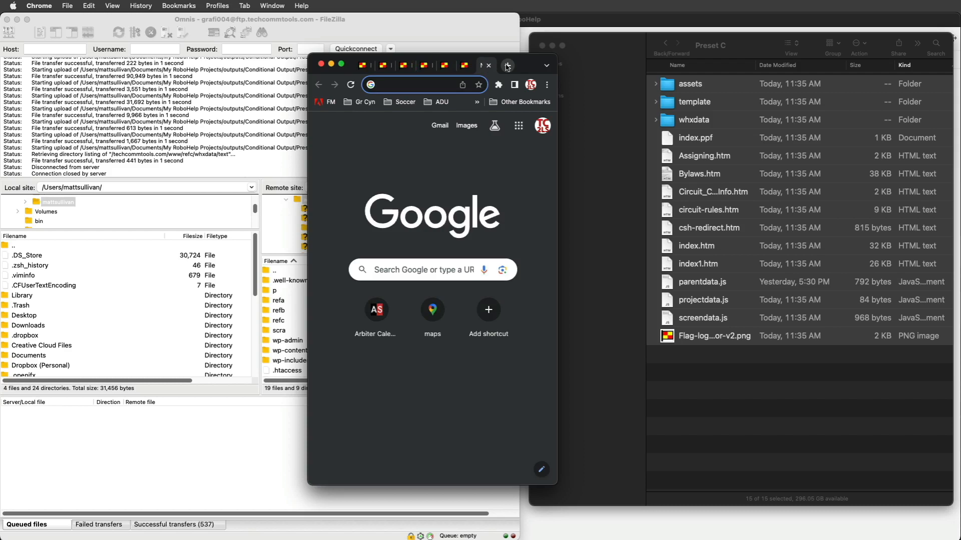
pyautogui.write('techcommtoo')
pyautogui.write('ls.co')
pyautogui.write('m')
pyautogui.write('/')
pyautogui.write('refb')
pyautogui.press('Return')
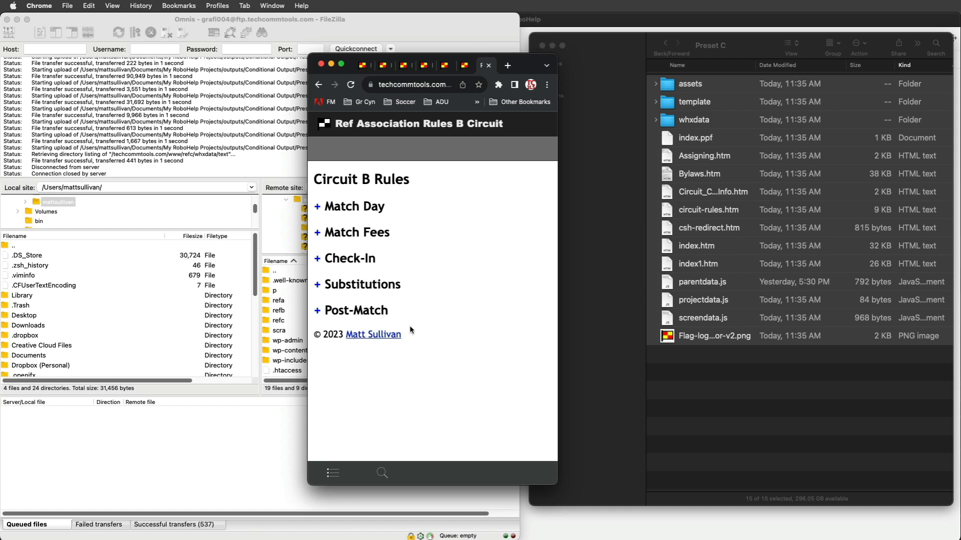
# Expand the Match Fees section of the published Circuit B output and review its fee table
pyautogui.click(316, 236)
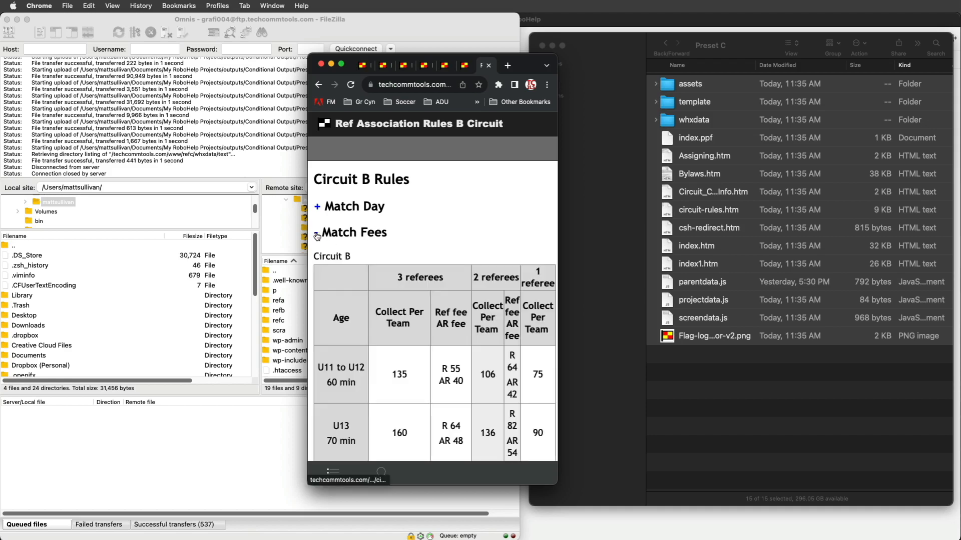
pyautogui.scroll(-10, 431, 326)
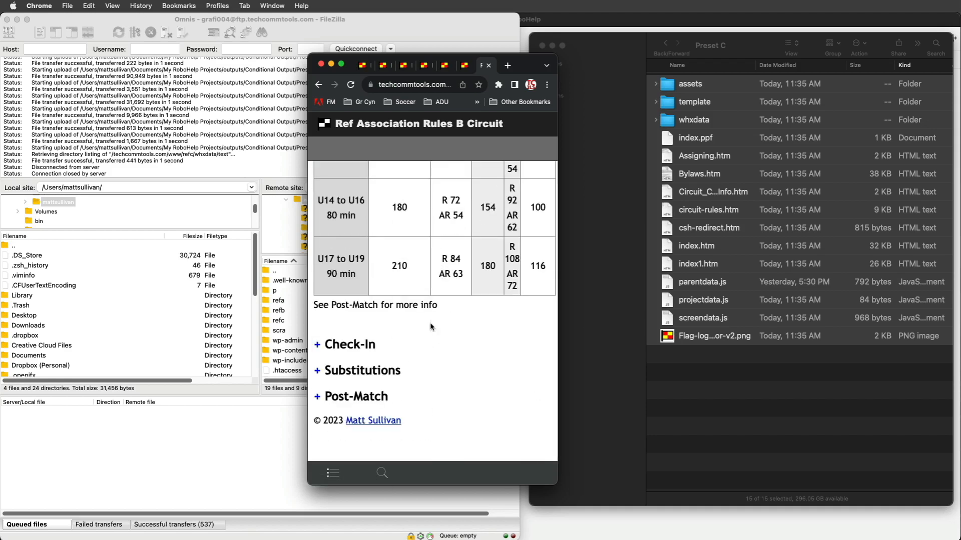
pyautogui.scroll(10, 430, 322)
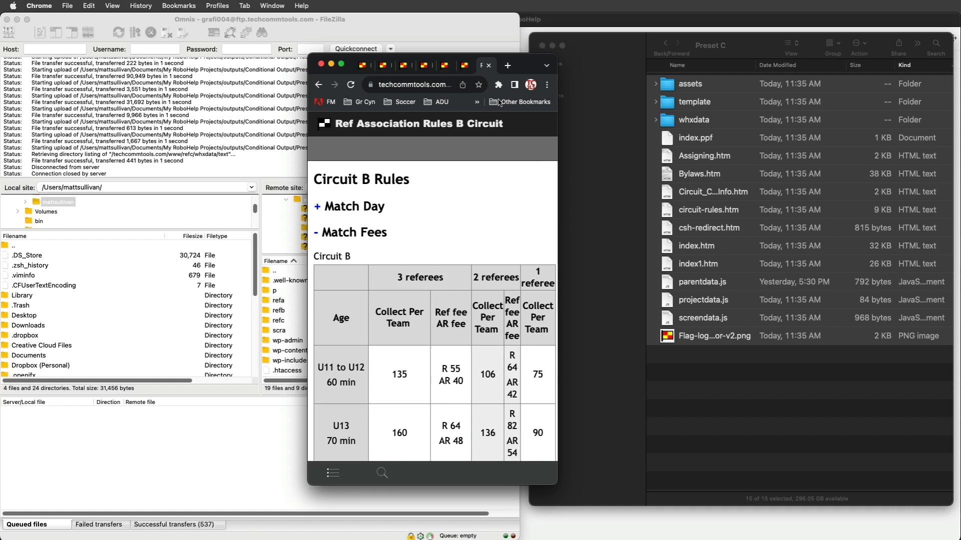
# Open the published Circuit C output at techcommtools.com/refc in a new browser tab
pyautogui.click(508, 66)
pyautogui.write('techc')
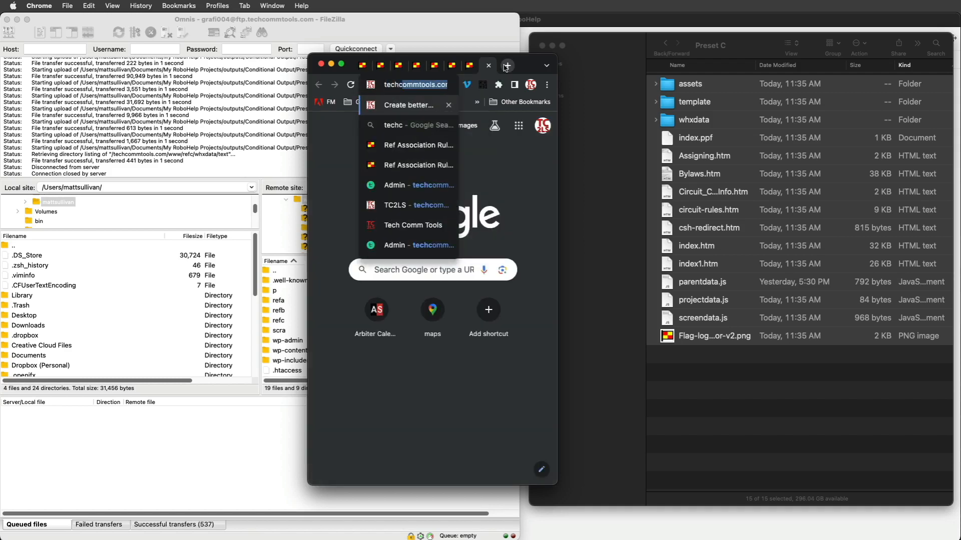
pyautogui.write('ommtools.com')
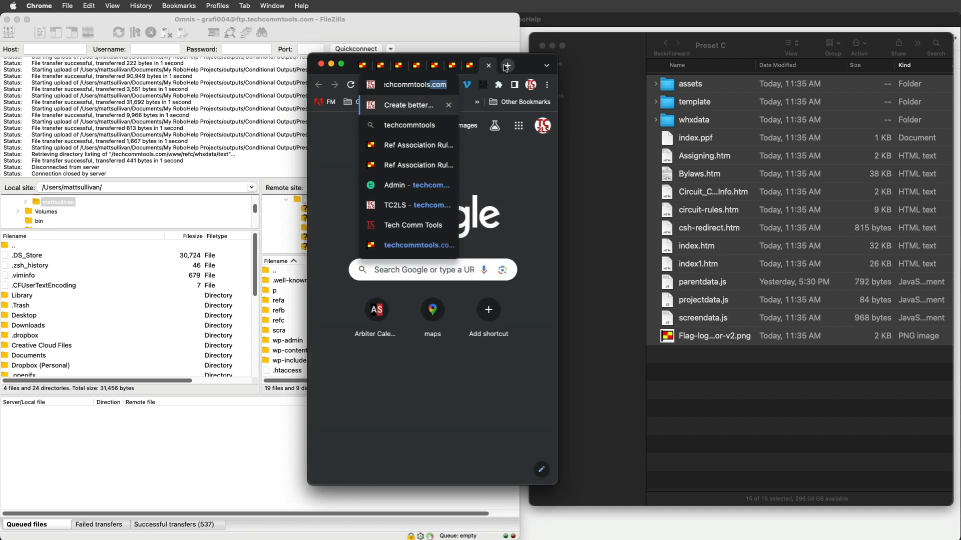
pyautogui.write('/')
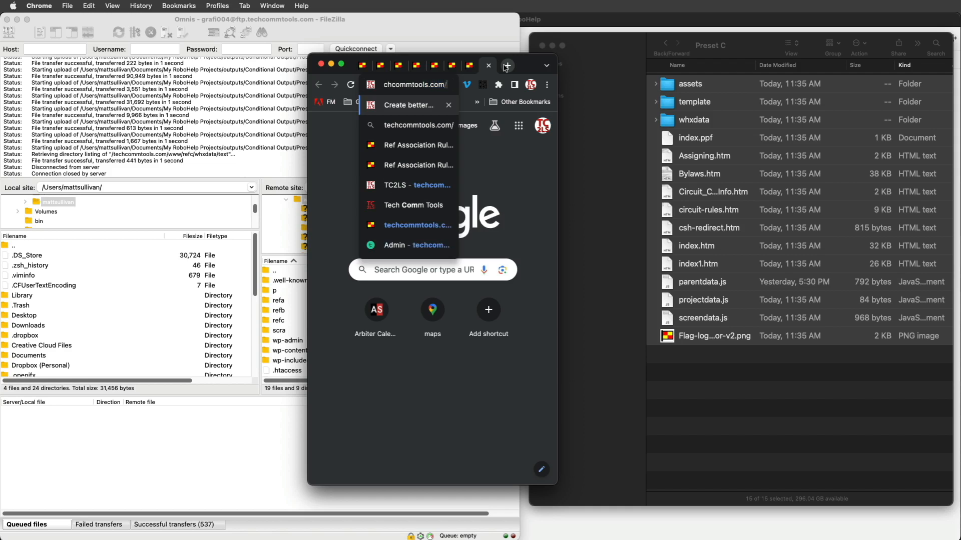
pyautogui.write('refc')
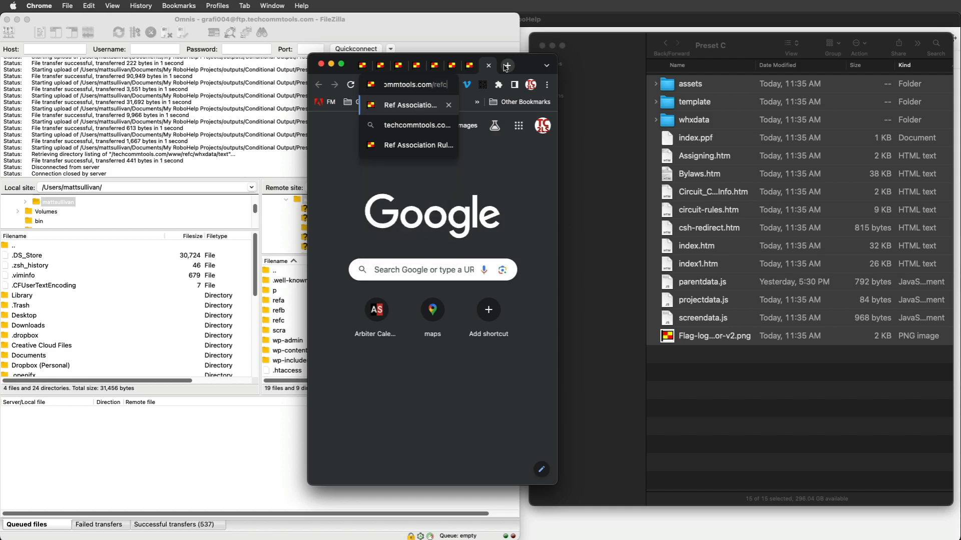
pyautogui.press('Return')
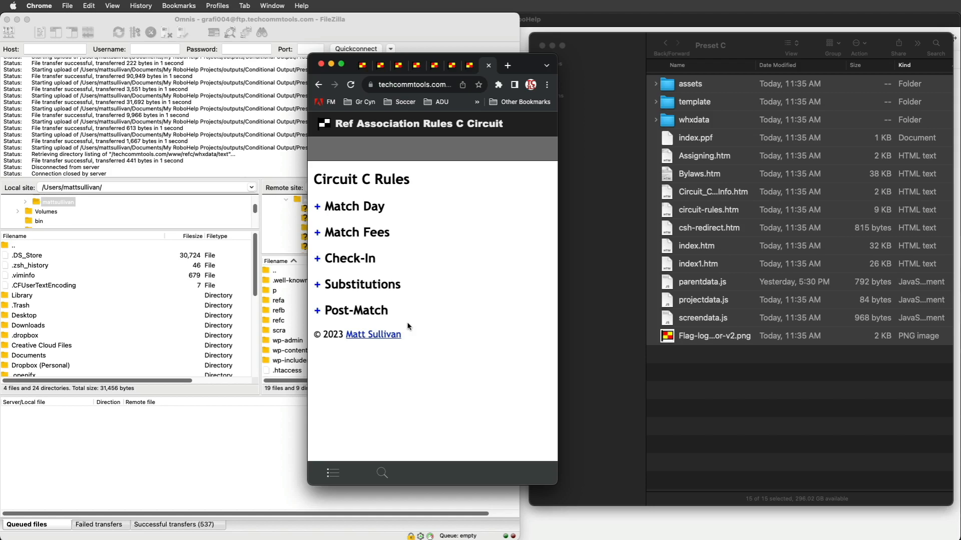
# Switch to RoboHelp and, in the Circuit Rules topic, set the Circuit B U17 to U19 three-referee Collect Per Team fee to 220
pyautogui.press('super+Tab')
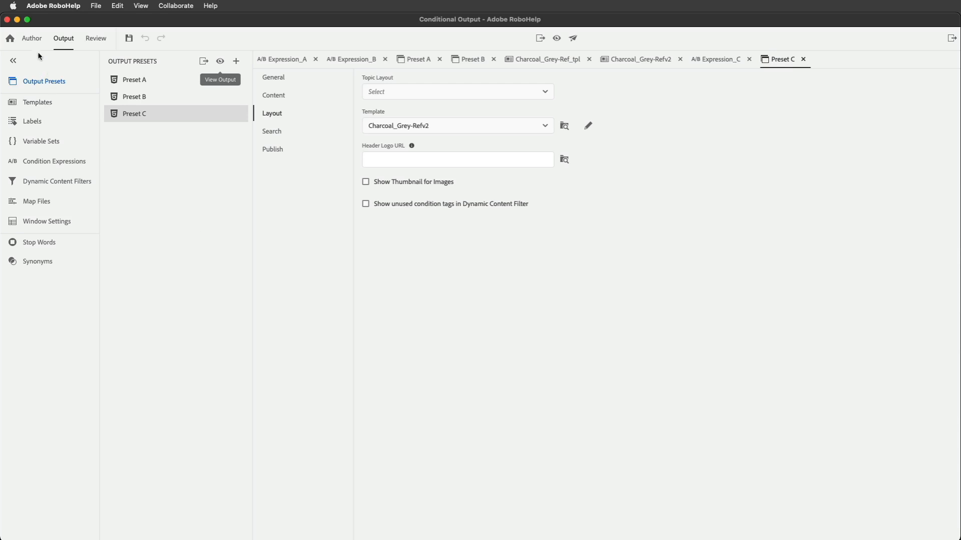
pyautogui.click(32, 39)
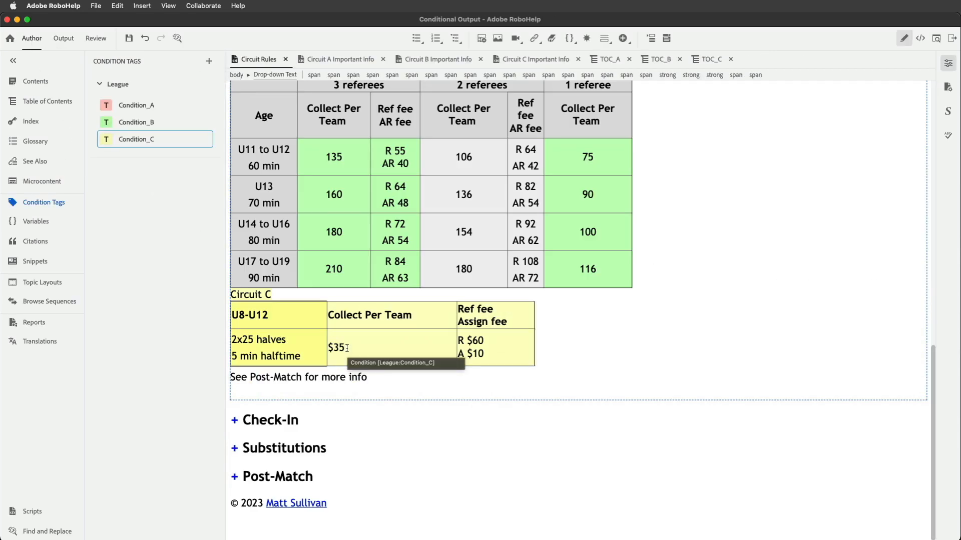
pyautogui.click(141, 125)
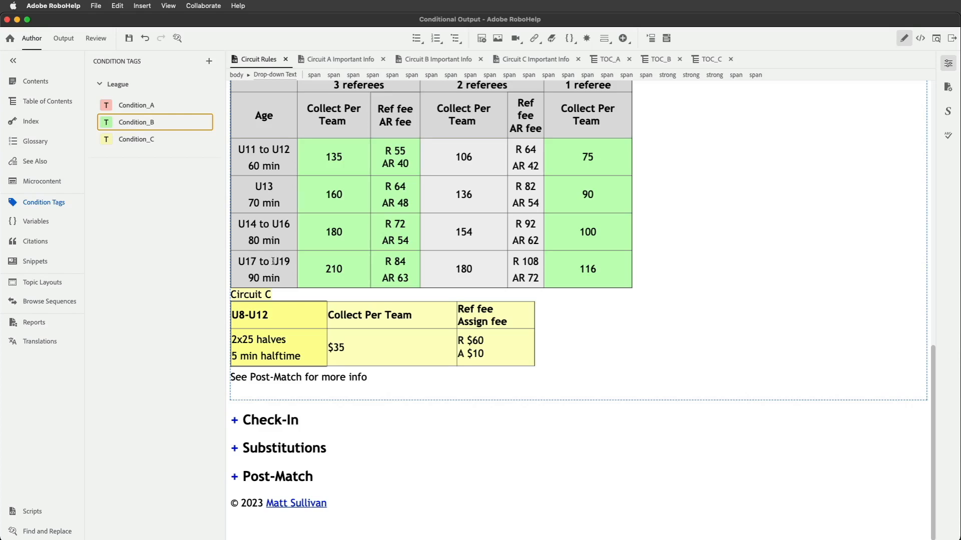
pyautogui.doubleClick(333, 269)
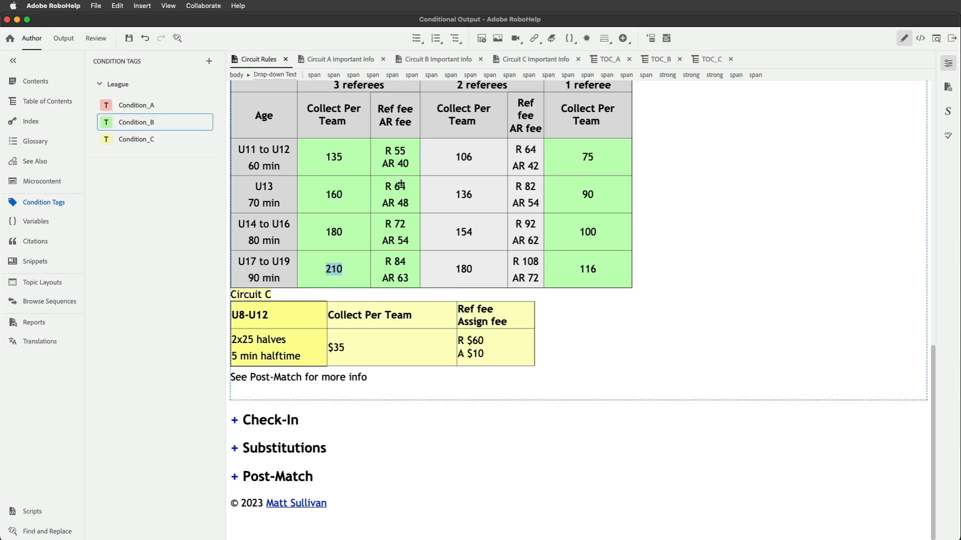
pyautogui.moveTo(409, 164)
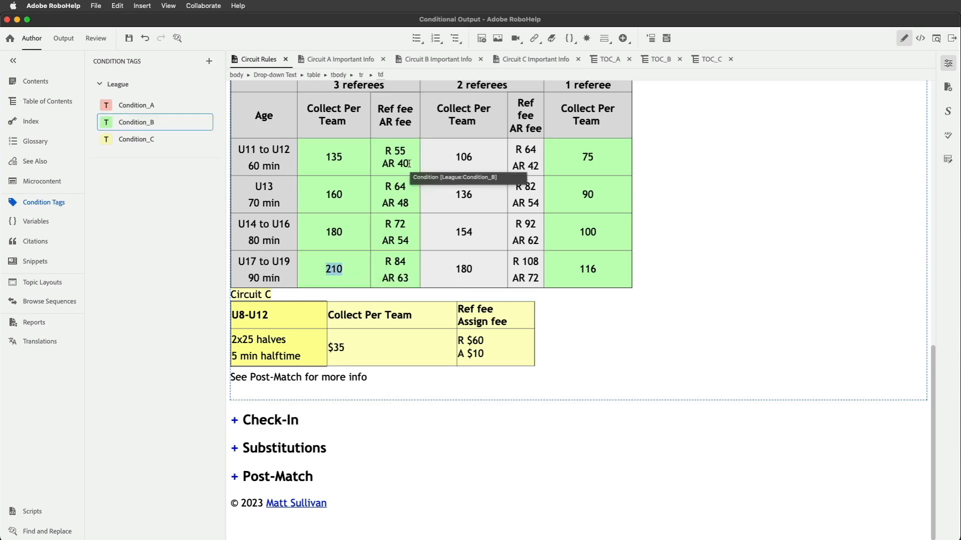
pyautogui.write('220')
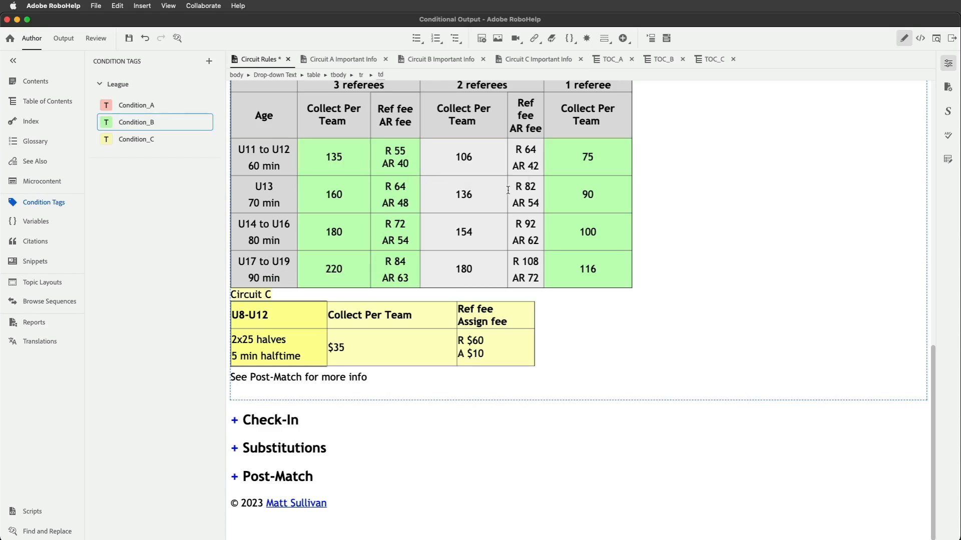
# Set the Circuit B U17 to U19 three-referee fees to R 88 and AR 65 and save the topic
pyautogui.doubleClick(403, 260)
pyautogui.moveTo(402, 273)
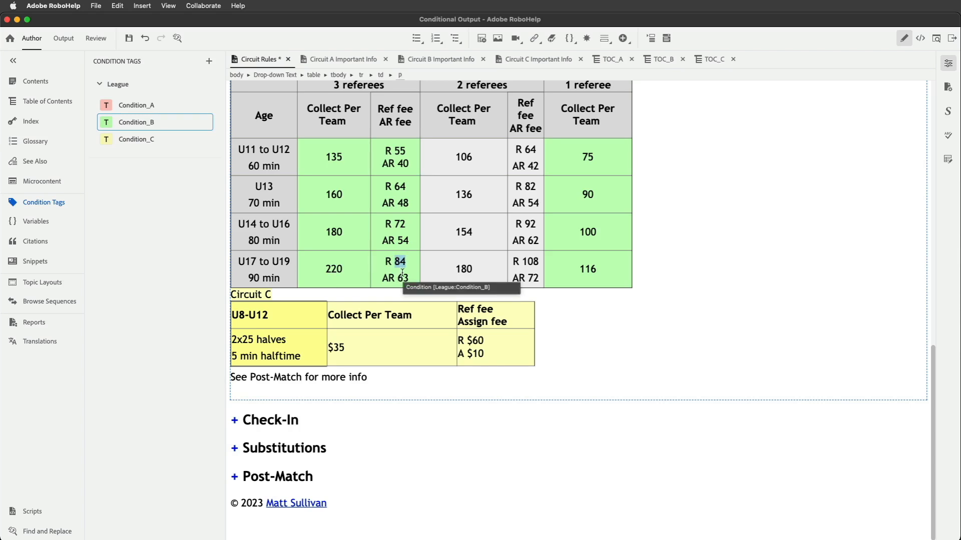
pyautogui.write('88')
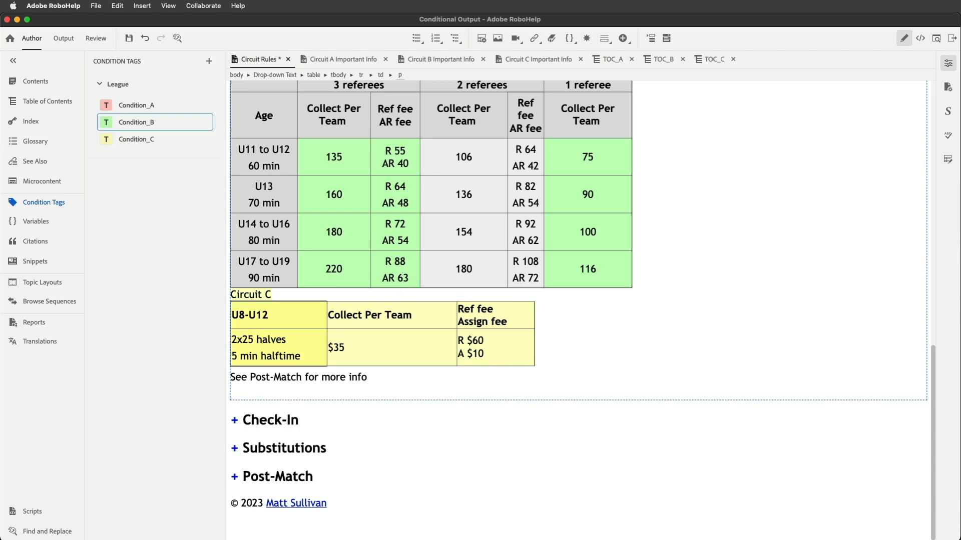
pyautogui.doubleClick(401, 277)
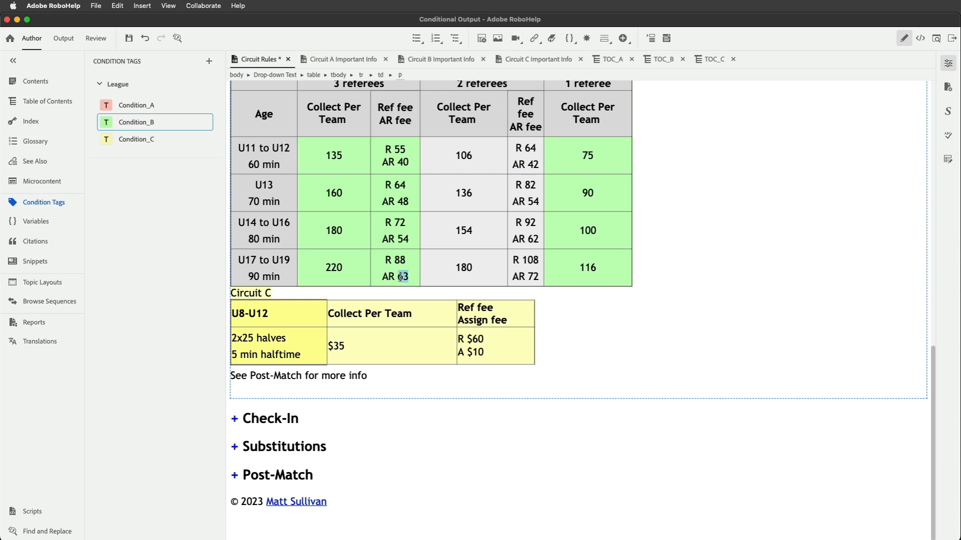
pyautogui.write('65')
pyautogui.moveTo(540, 286)
pyautogui.press('super+s')
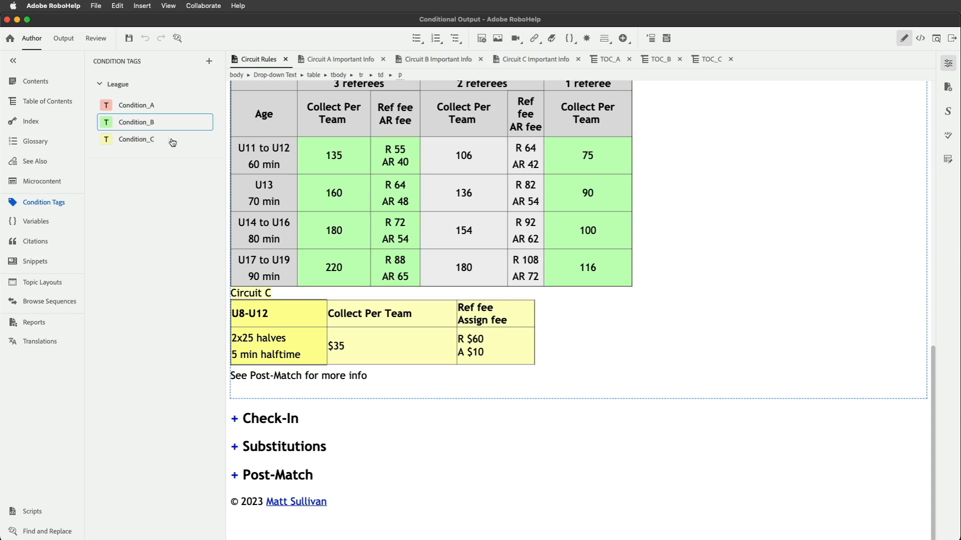
# Generate the Preset B output from the updated Circuit Rules topic
pyautogui.click(63, 38)
pyautogui.click(133, 99)
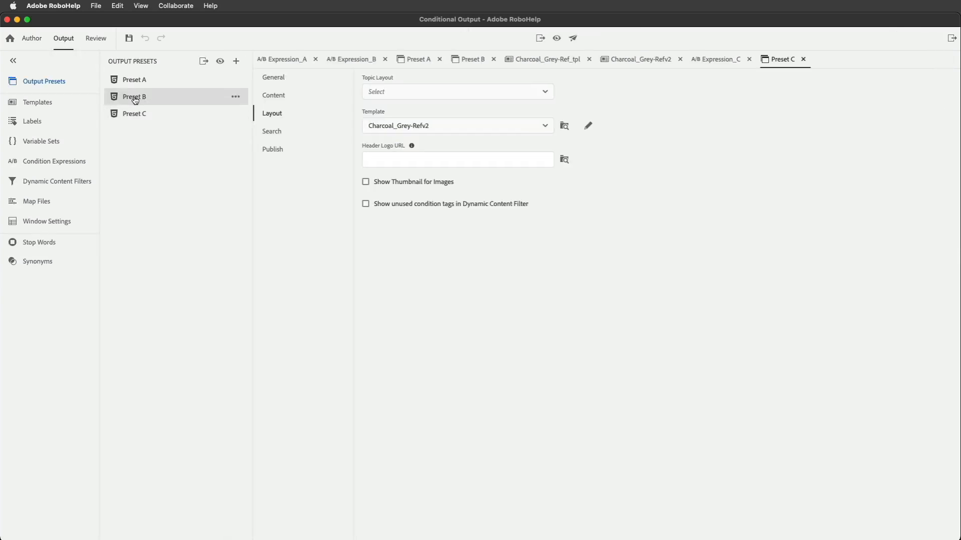
pyautogui.click(203, 62)
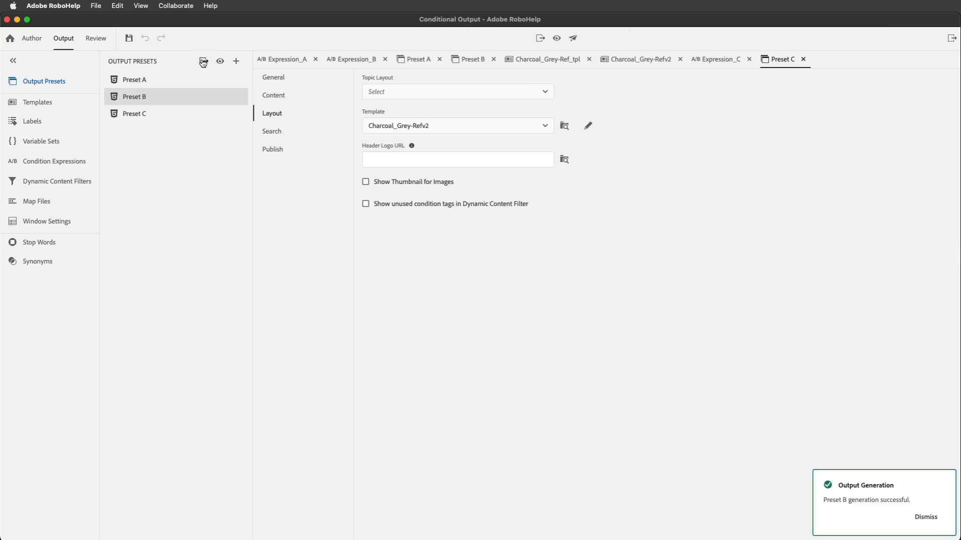
# View the generated Preset B output and check the U17 to U19 row in its Match Fees table
pyautogui.click(220, 61)
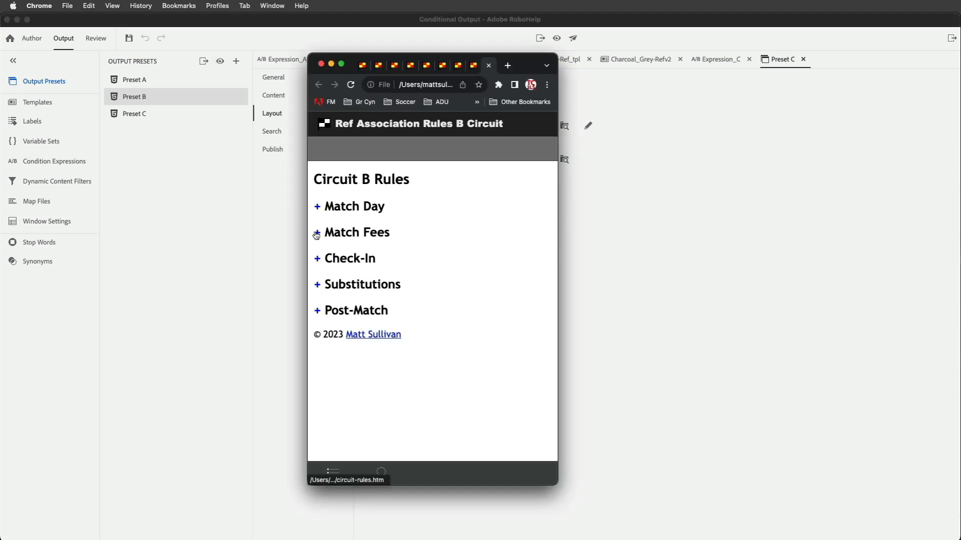
pyautogui.click(316, 233)
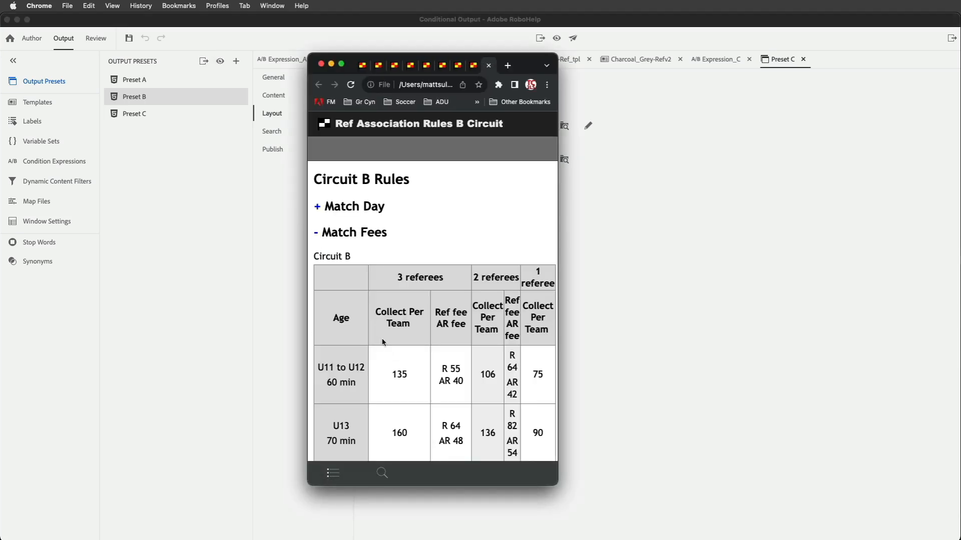
pyautogui.scroll(-10, 392, 368)
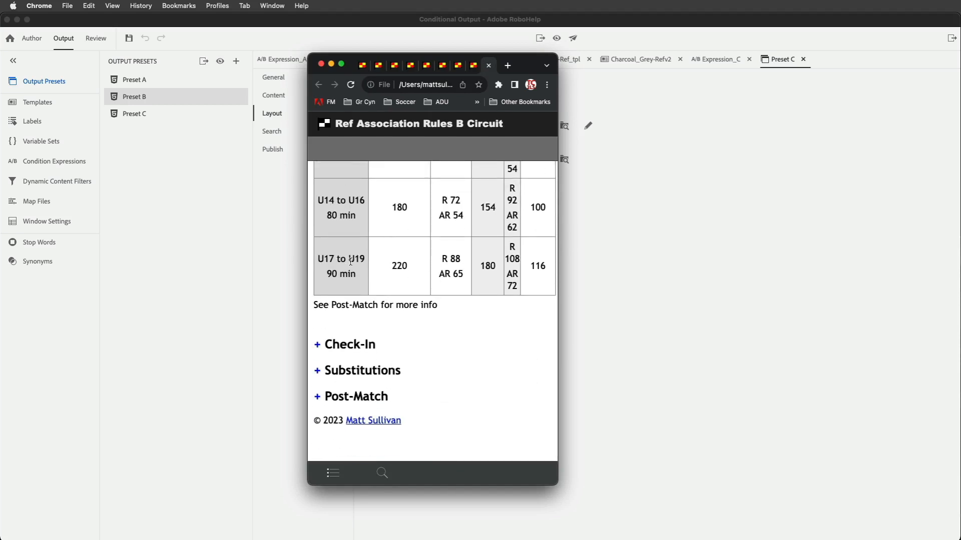
pyautogui.doubleClick(395, 266)
# Switch to Finder, open the Preset B output folder and upload all its files to the refb folder in FileZilla
pyautogui.press('super+Tab')
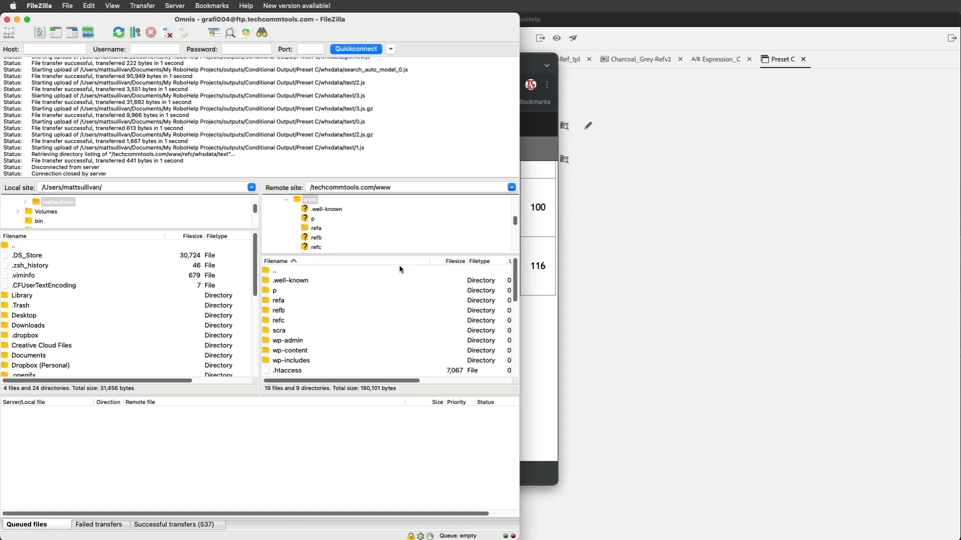
pyautogui.press('super+Tab')
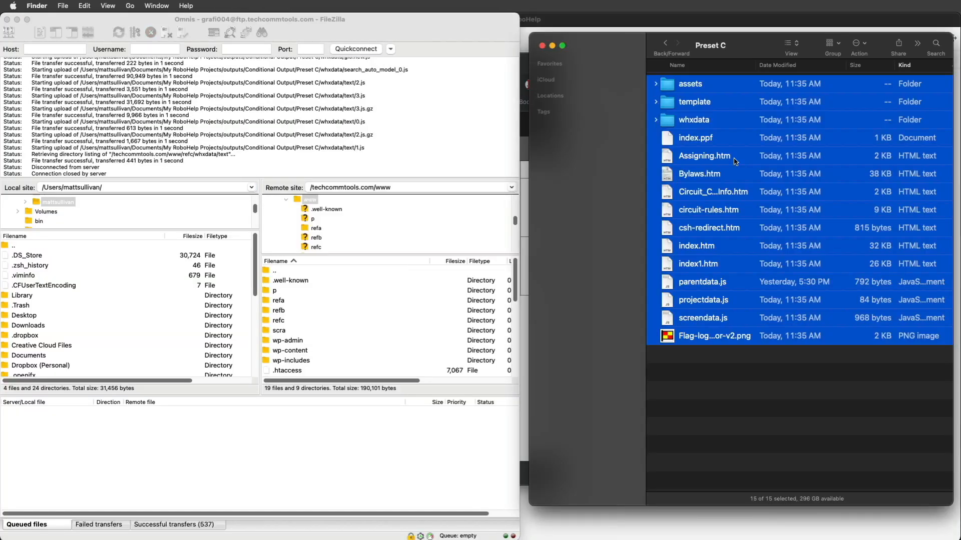
pyautogui.click(665, 44)
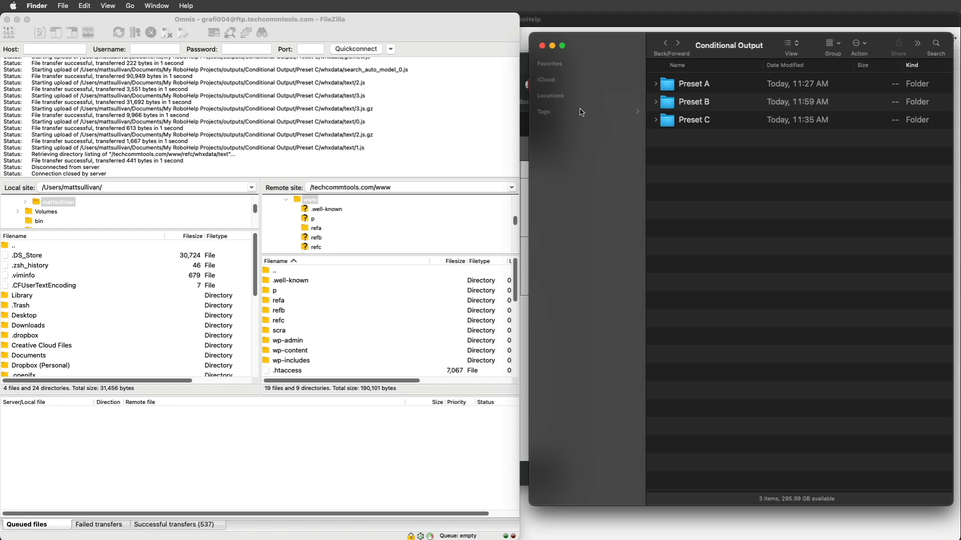
pyautogui.doubleClick(666, 103)
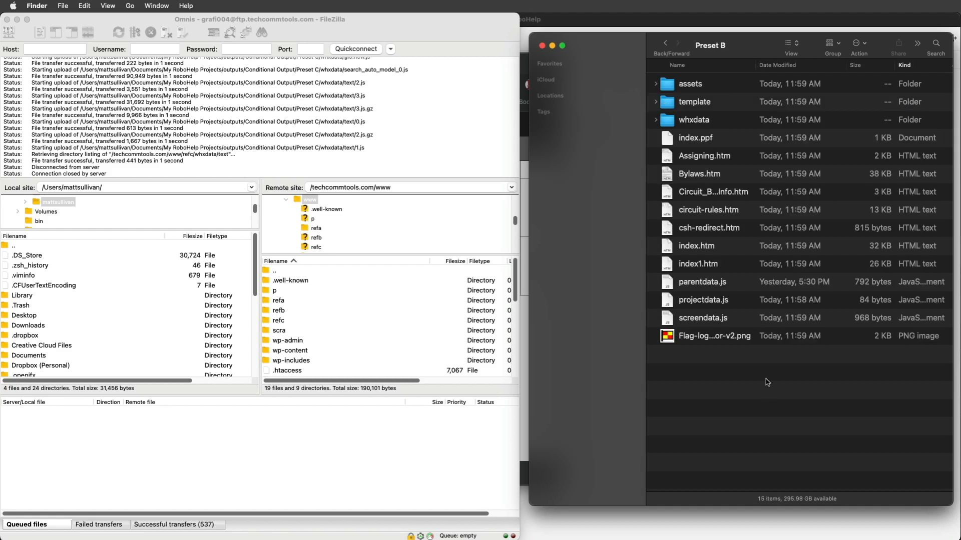
pyautogui.moveTo(773, 394); pyautogui.dragTo(632, 79)
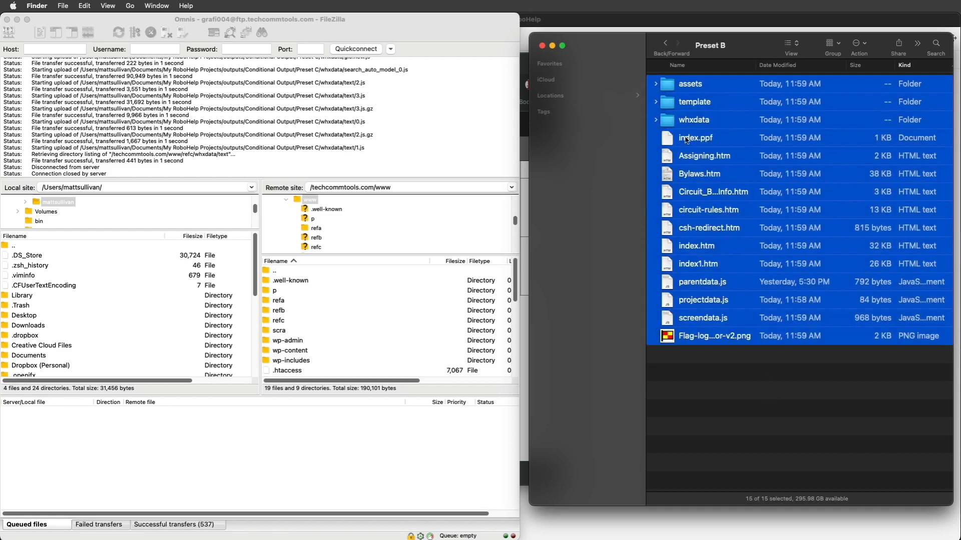
pyautogui.moveTo(661, 197); pyautogui.dragTo(311, 314)
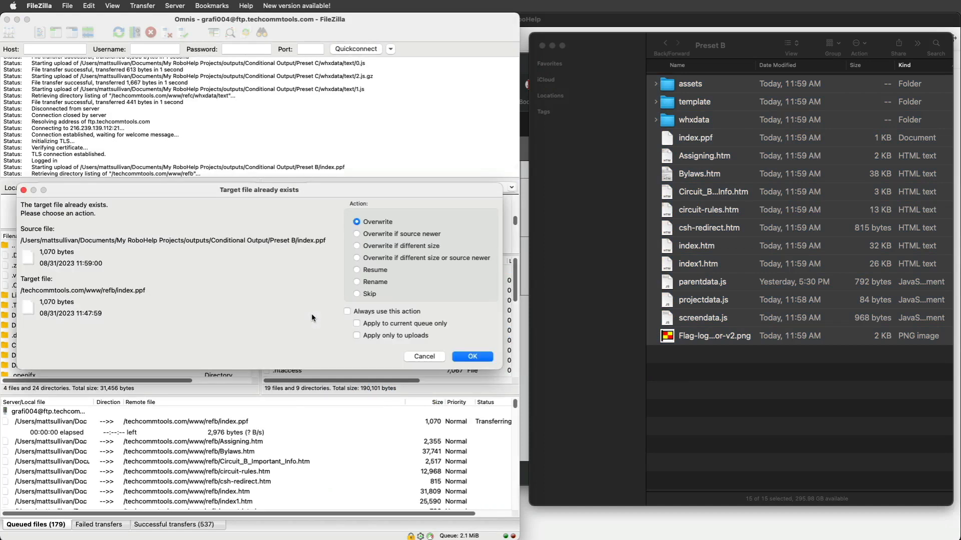
# Resolve the existing-file conflicts with Overwrite if source newer, always using this action for the current queue only
pyautogui.click(396, 236)
pyautogui.press('Return')
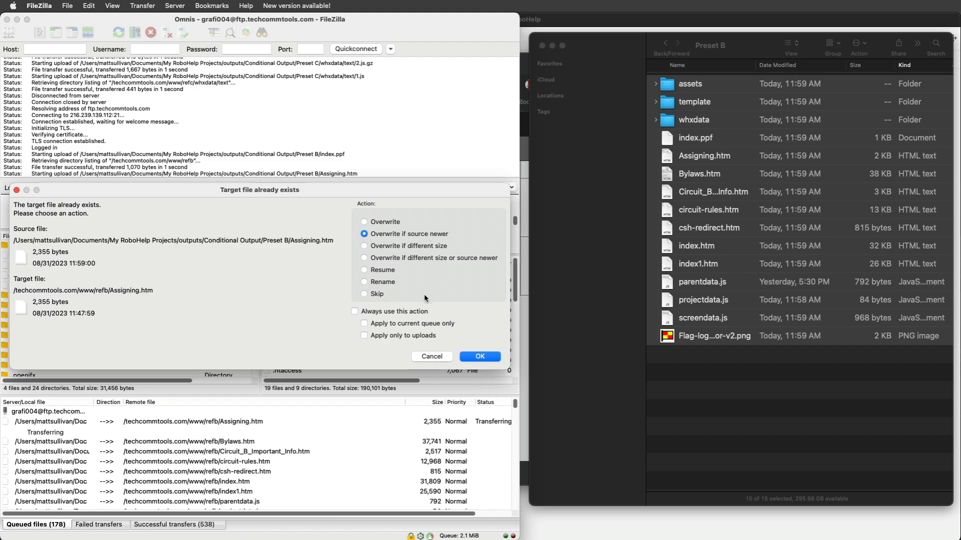
pyautogui.click(368, 314)
pyautogui.click(364, 324)
pyautogui.click(479, 356)
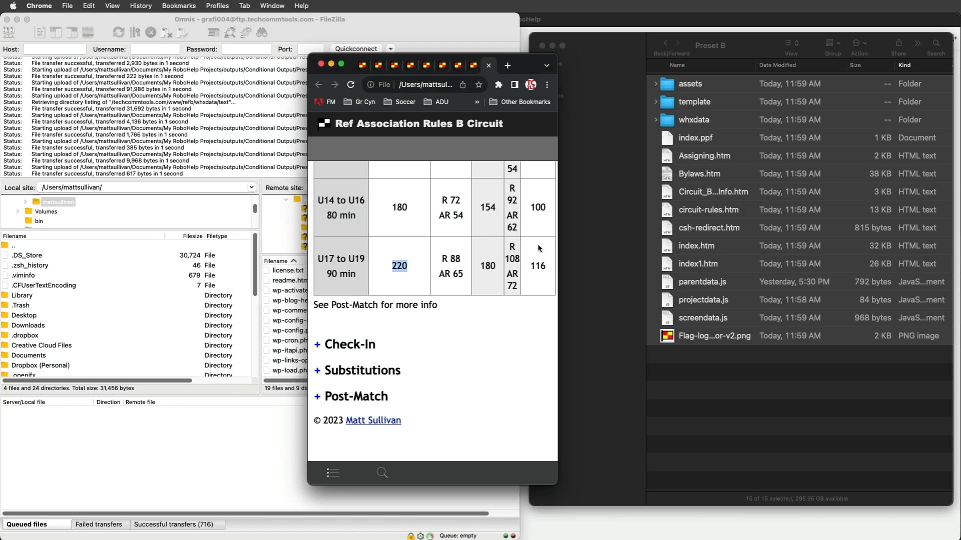
# Widen the Chrome window showing the local Circuit B output and close the published Circuit C tab
pyautogui.moveTo(557, 240); pyautogui.dragTo(932, 231)
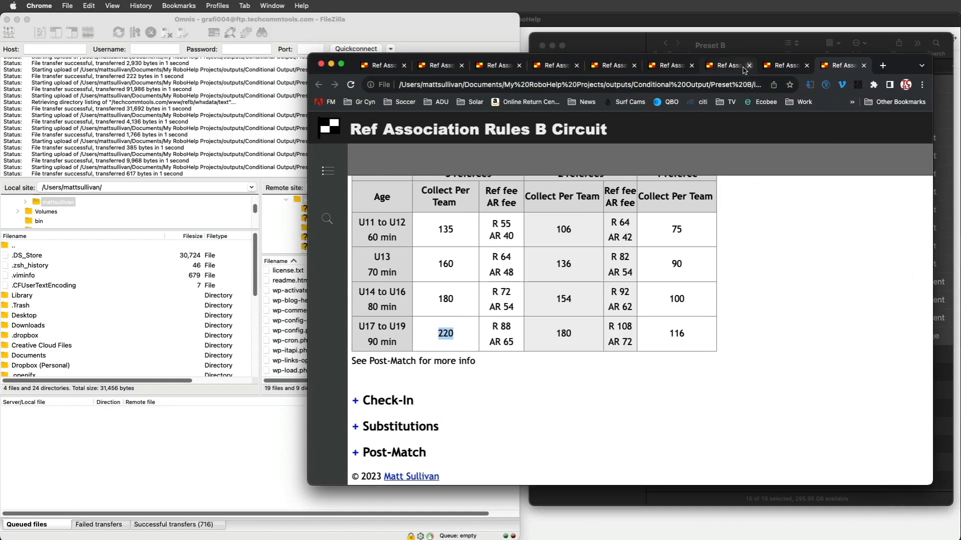
pyautogui.click(787, 66)
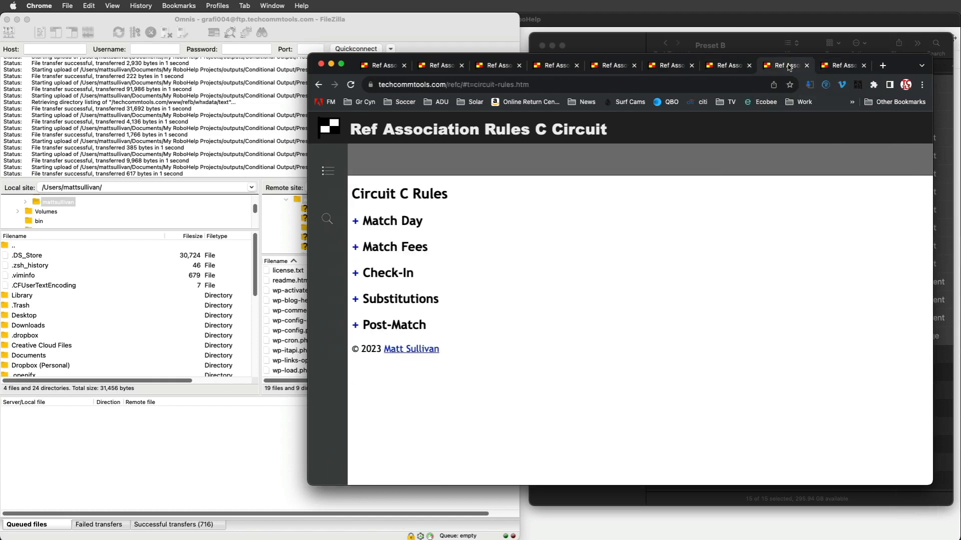
pyautogui.press('super+w')
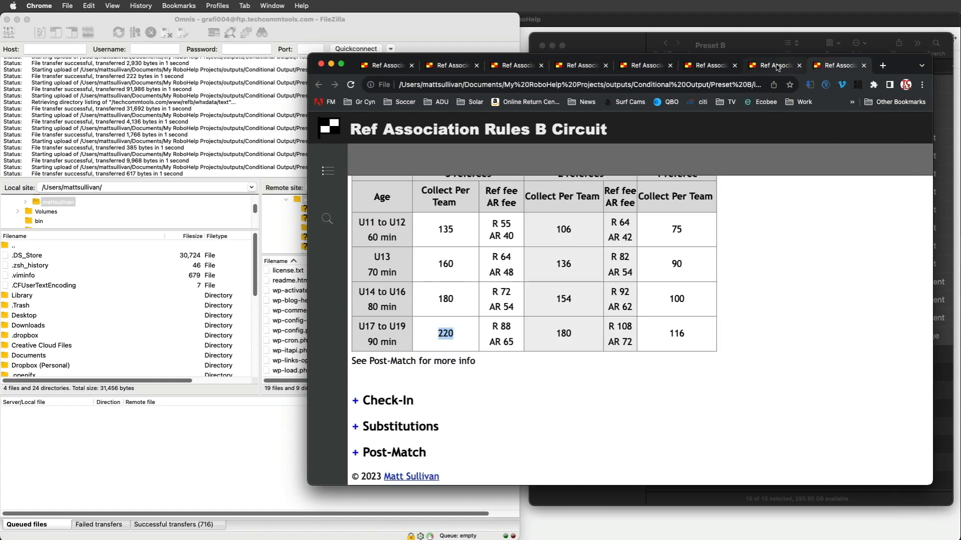
# Force a refresh of the published Circuit B page from the server and check the U17 to U19 row under Match Fees
pyautogui.click(777, 68)
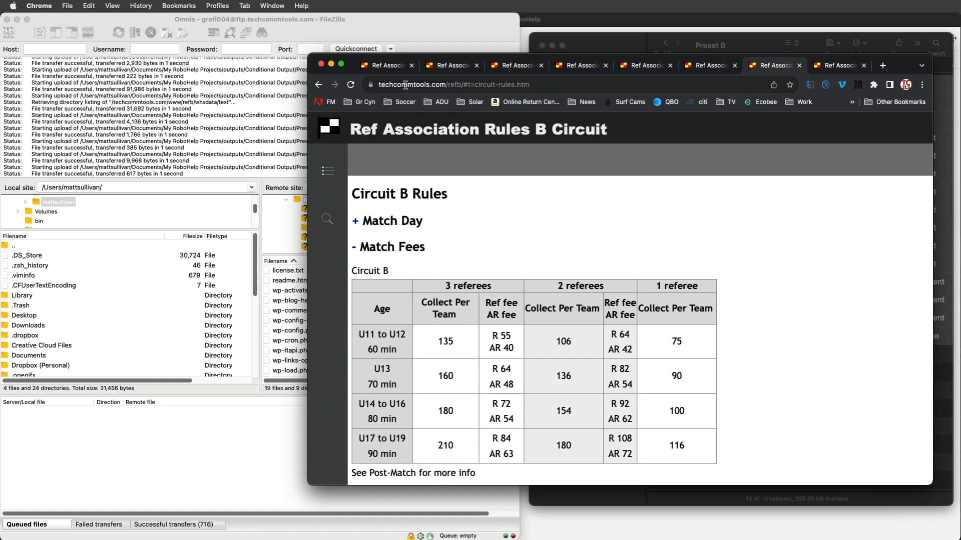
pyautogui.moveTo(410, 85); pyautogui.dragTo(435, 84)
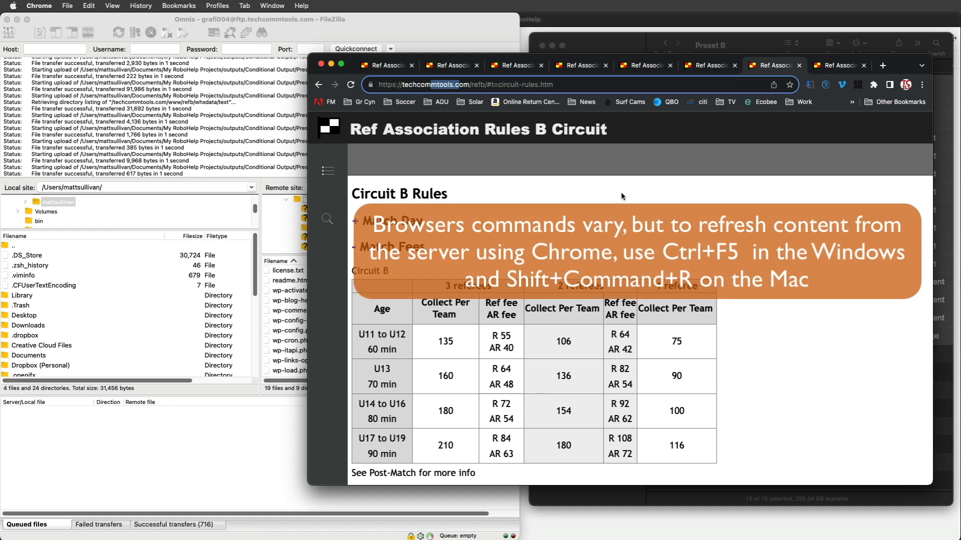
pyautogui.press('shift+super+r')
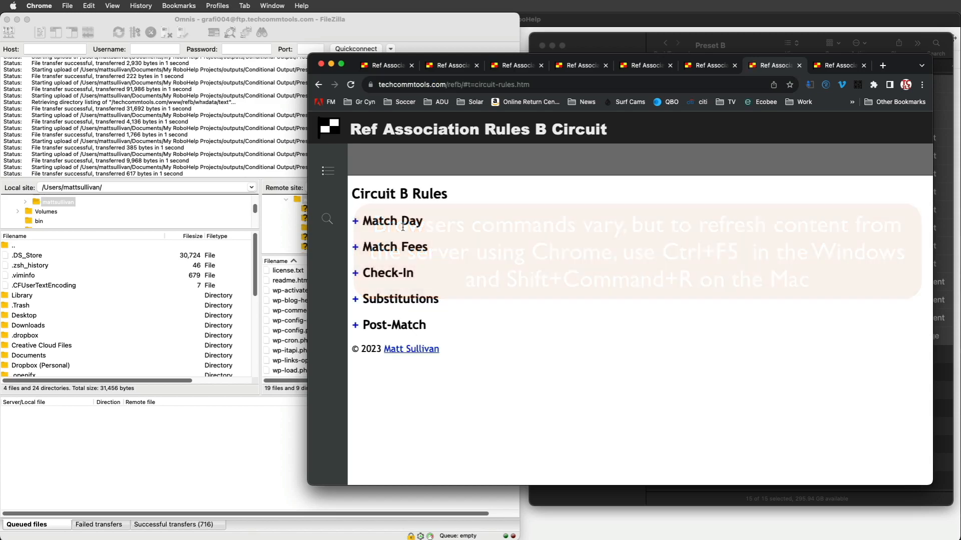
pyautogui.click(356, 248)
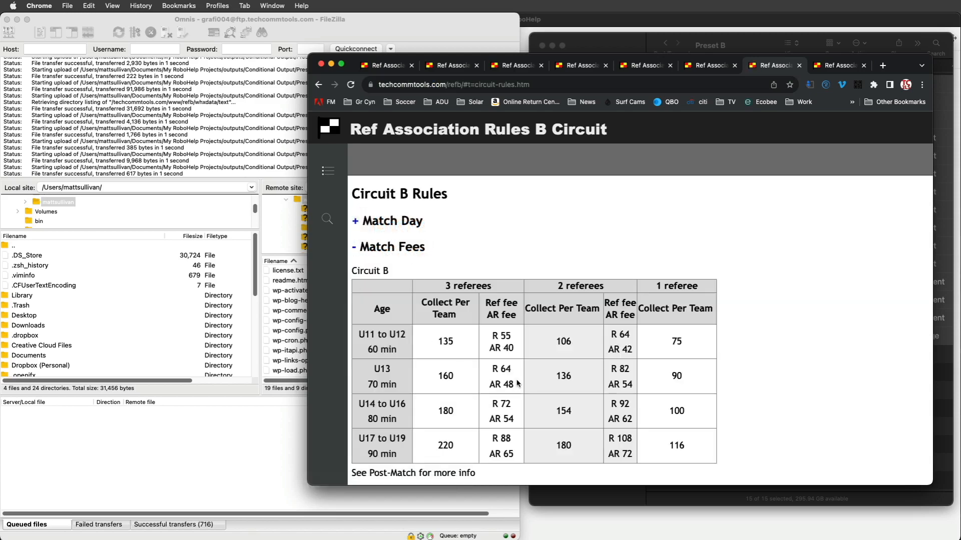
pyautogui.doubleClick(438, 447)
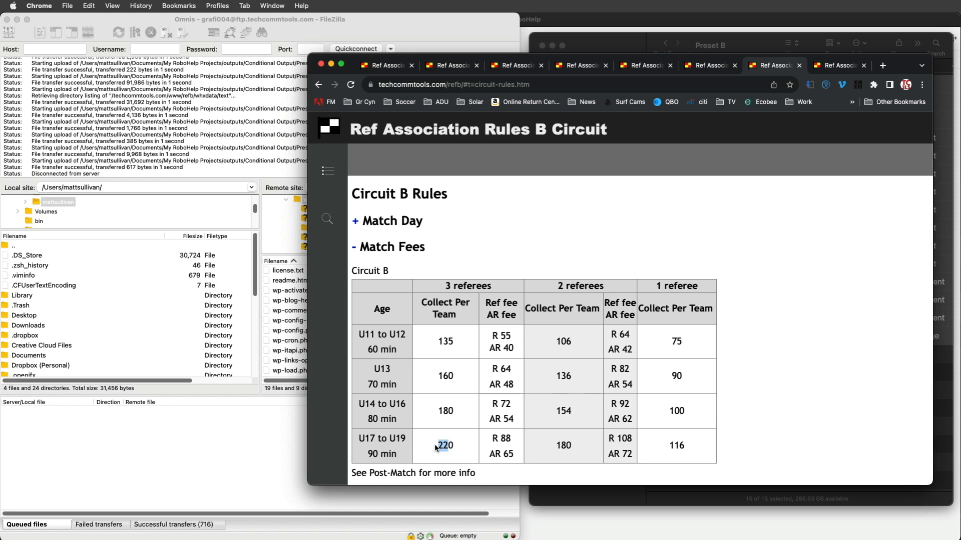
# Switch to RoboHelp and review the conditional content in the Circuit Rules topic from the fee tables up to Match Day
pyautogui.press('super+Tab')
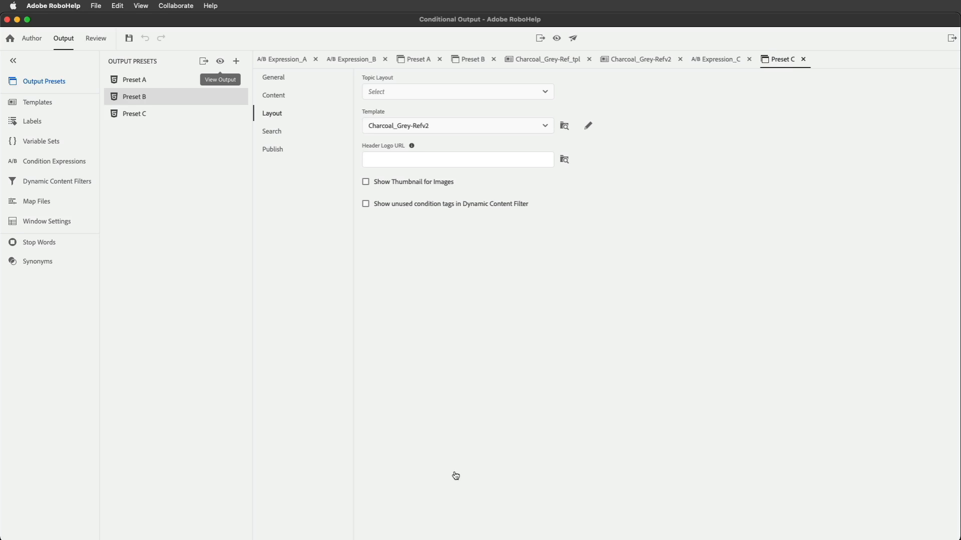
pyautogui.click(33, 42)
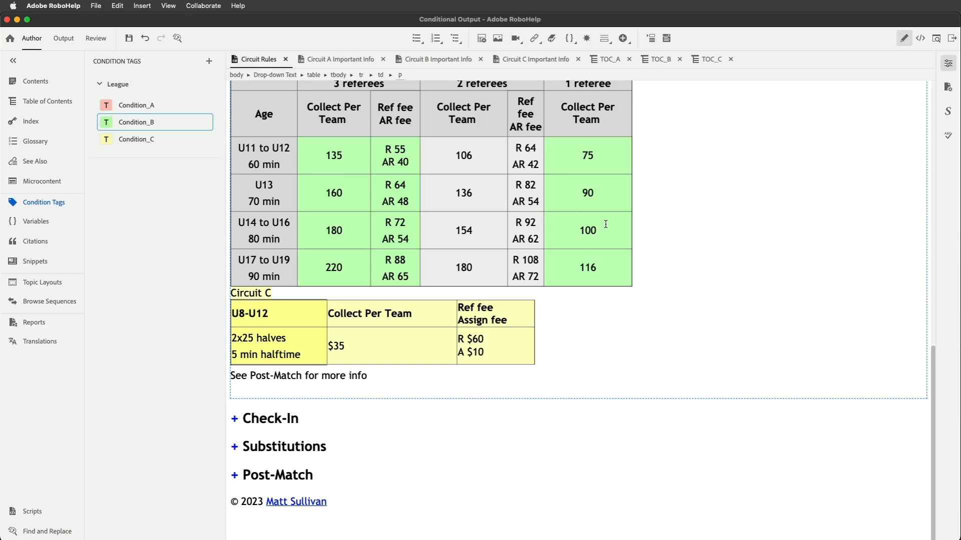
pyautogui.scroll(1, 751, 227)
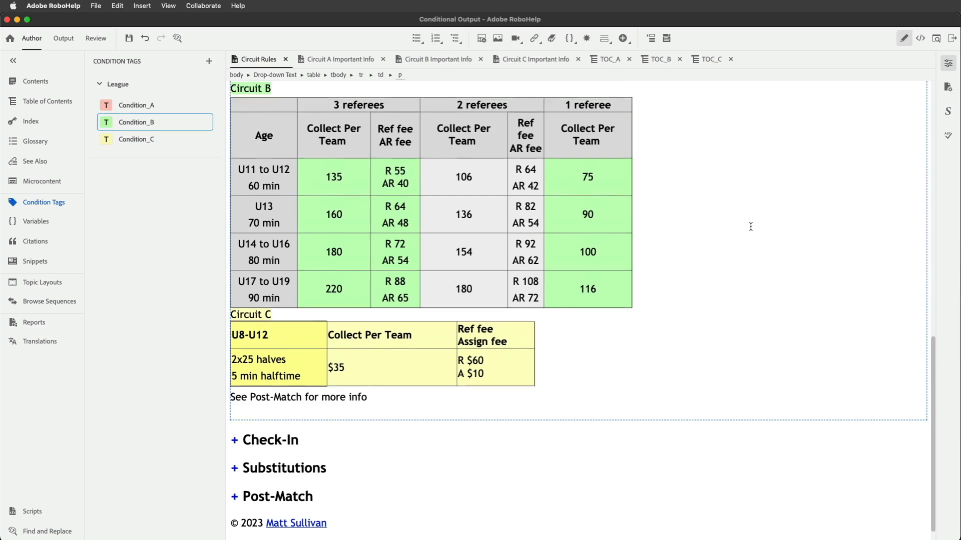
pyautogui.scroll(10, 751, 227)
pyautogui.scroll(-8, 751, 227)
pyautogui.scroll(13, 751, 226)
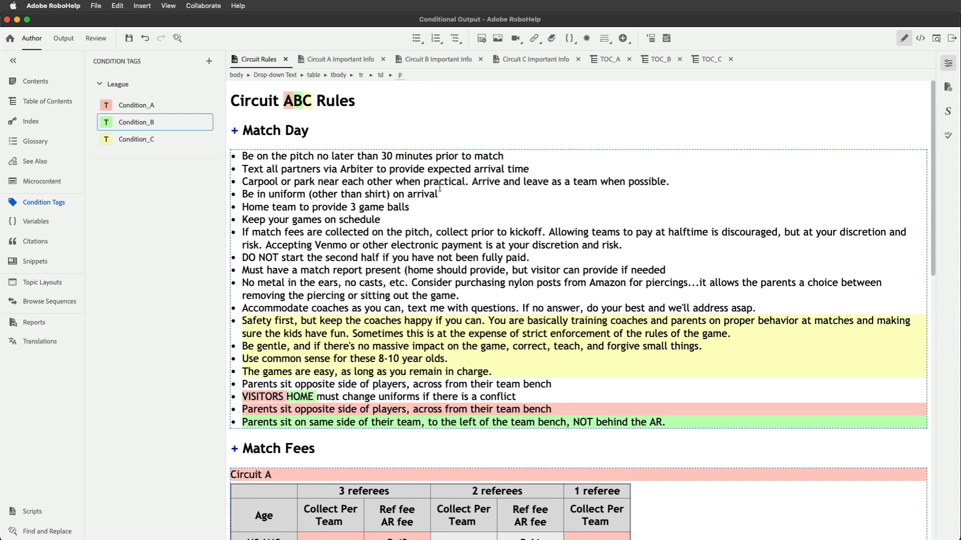
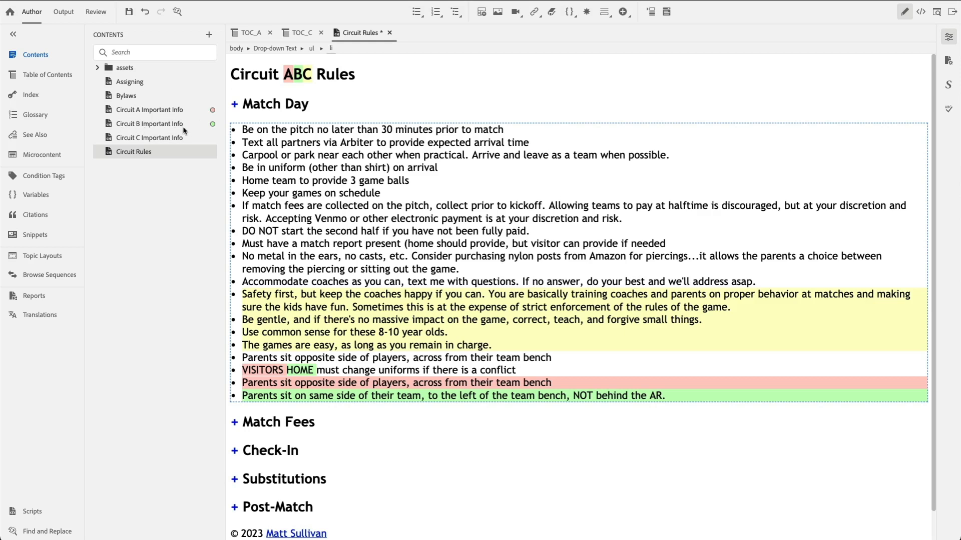
# Apply the Condition_C tag to the Circuit C Important Info topic
pyautogui.click(153, 142)
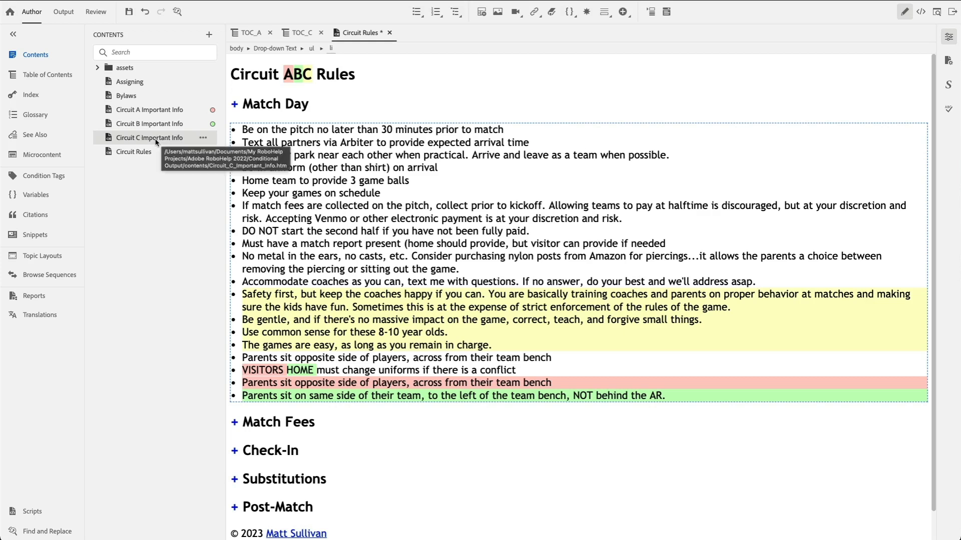
pyautogui.rightClick(157, 143)
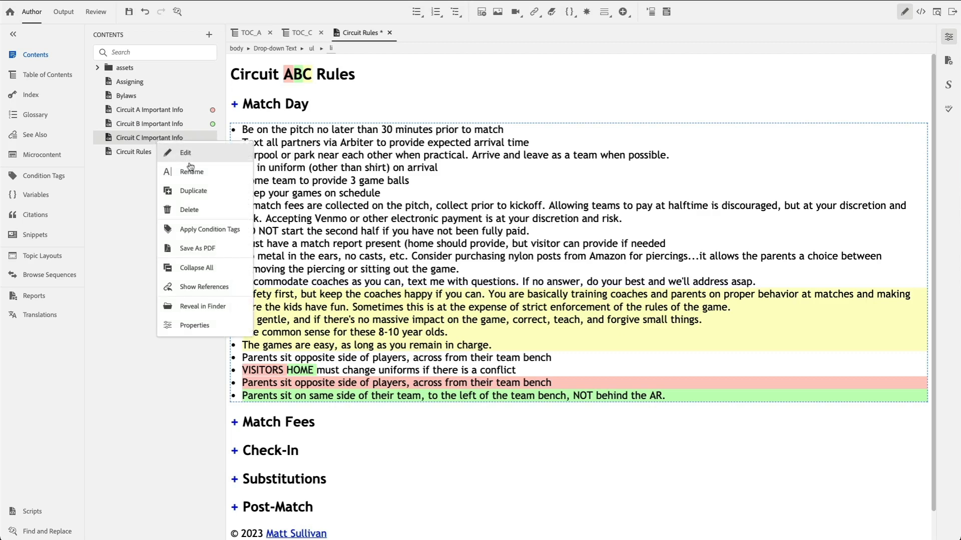
pyautogui.click(202, 230)
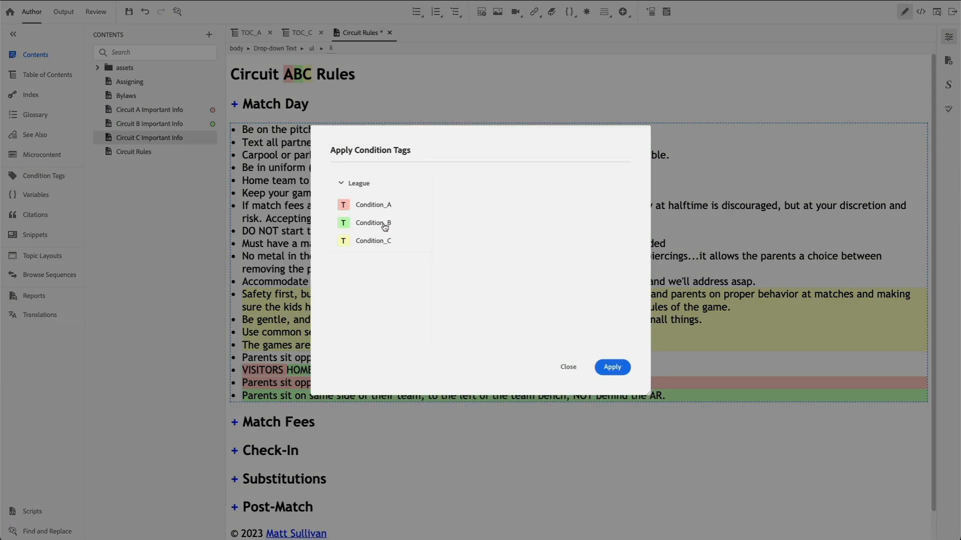
pyautogui.click(371, 242)
pyautogui.click(608, 368)
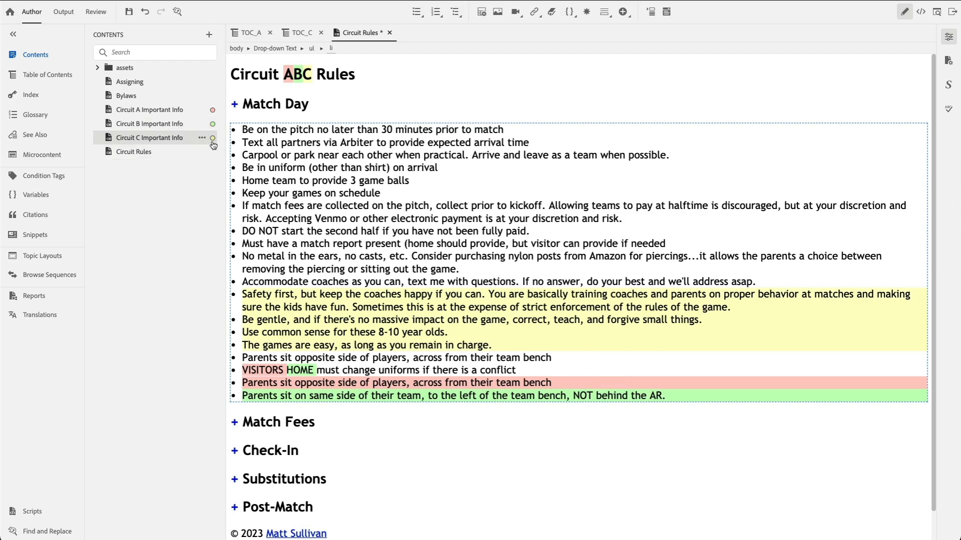
pyautogui.moveTo(213, 144)
# Add the Circuit C Important Info topic to TOC_C below Bylaws and save the changes
pyautogui.click(292, 35)
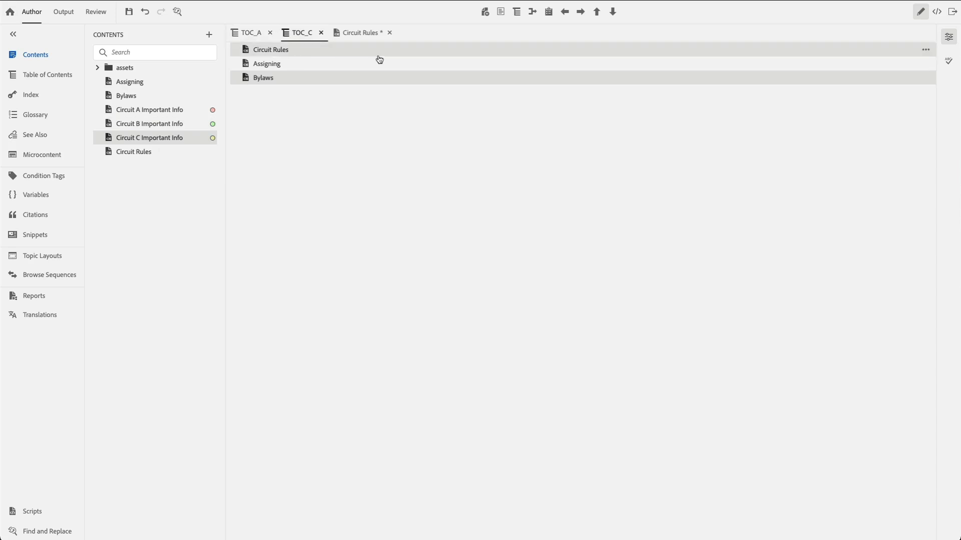
pyautogui.click(547, 19)
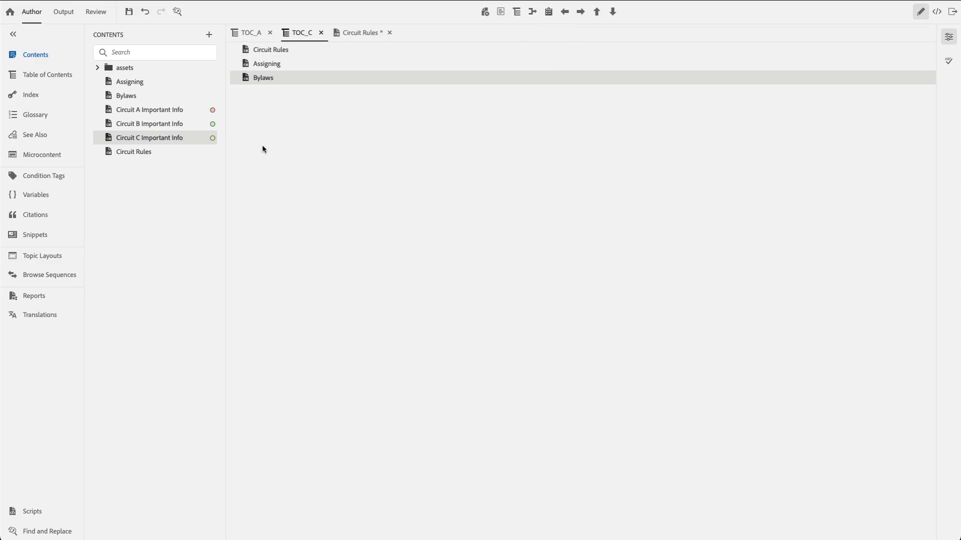
pyautogui.moveTo(127, 144); pyautogui.dragTo(278, 109)
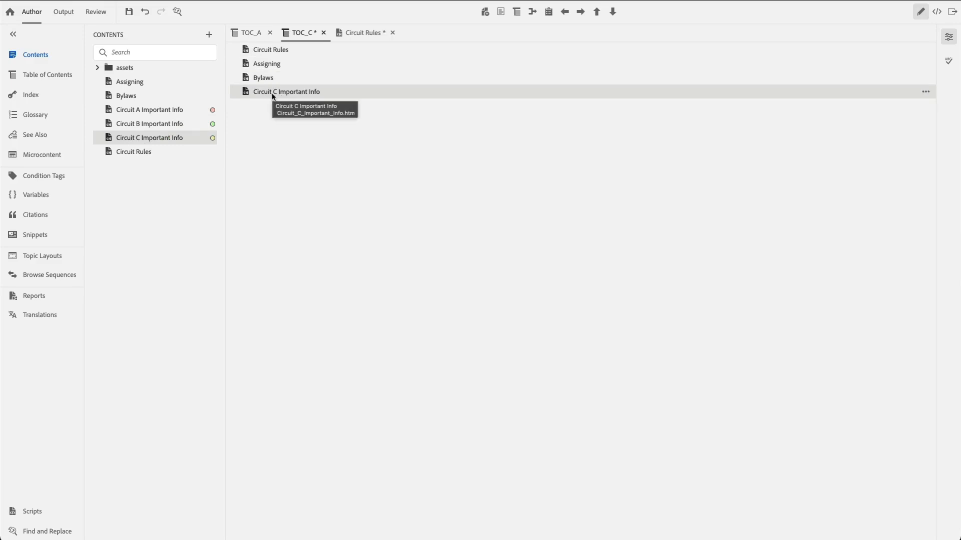
pyautogui.hotkey('ctrl', 's')
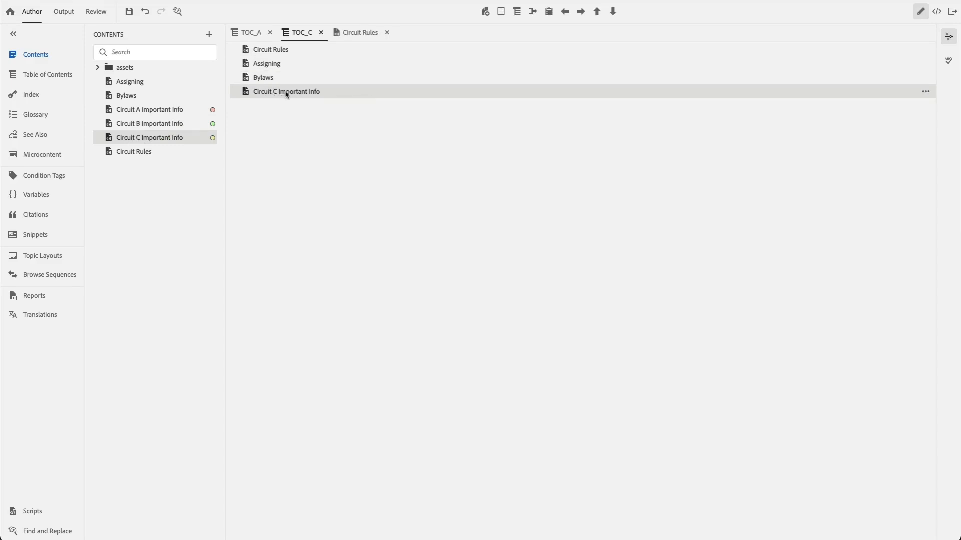
# Generate the Preset C output and open the result in the browser
pyautogui.click(68, 14)
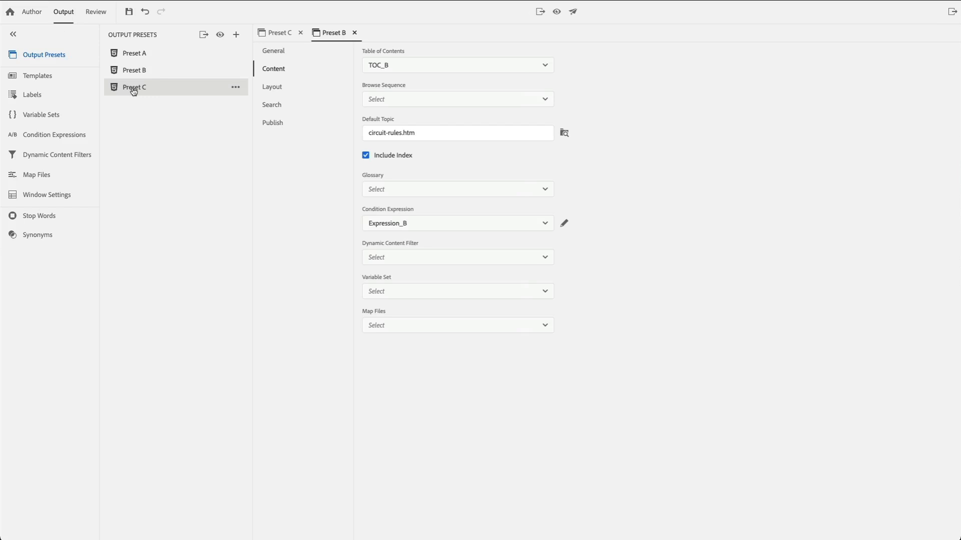
pyautogui.click(203, 36)
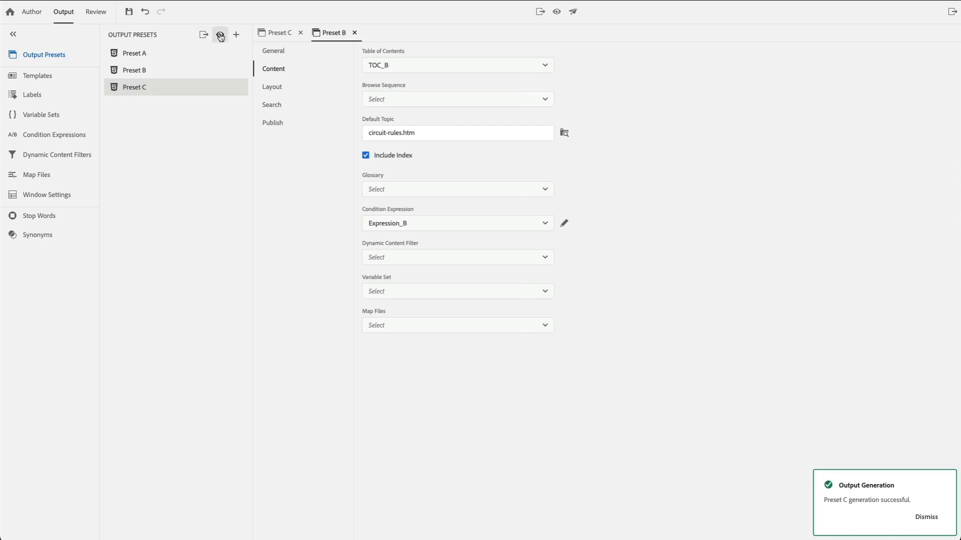
pyautogui.click(221, 35)
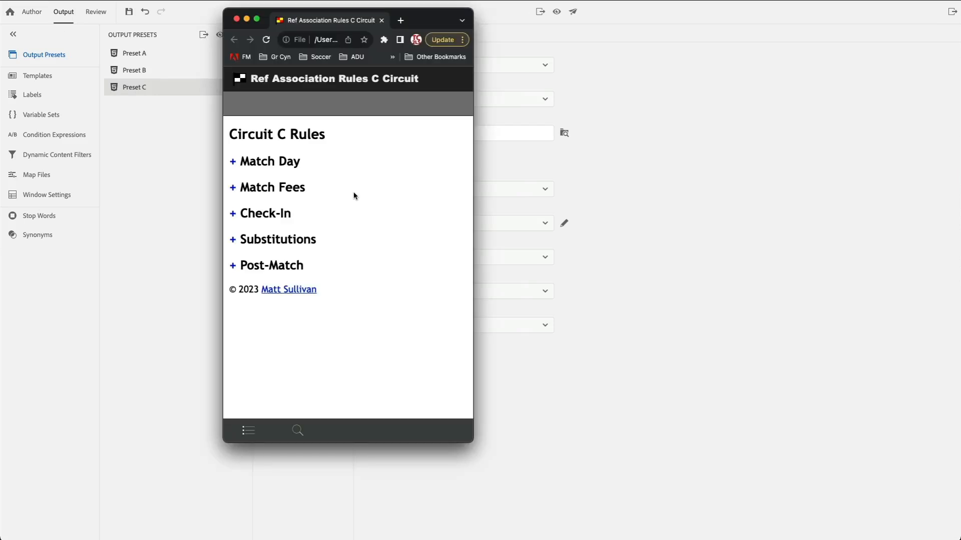
# Check the table of contents in the Circuit C output for the Important Info entry and return to RoboHelp
pyautogui.click(245, 431)
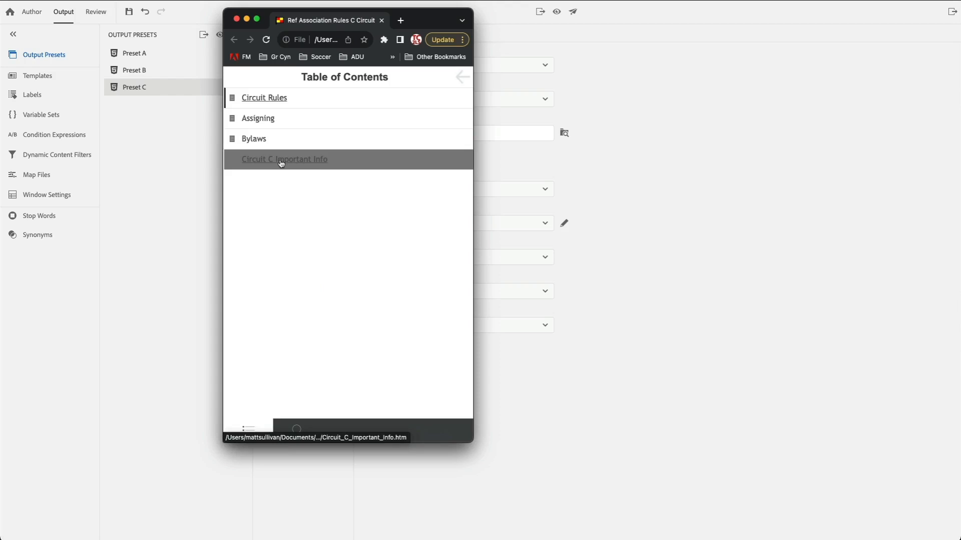
pyautogui.click(246, 429)
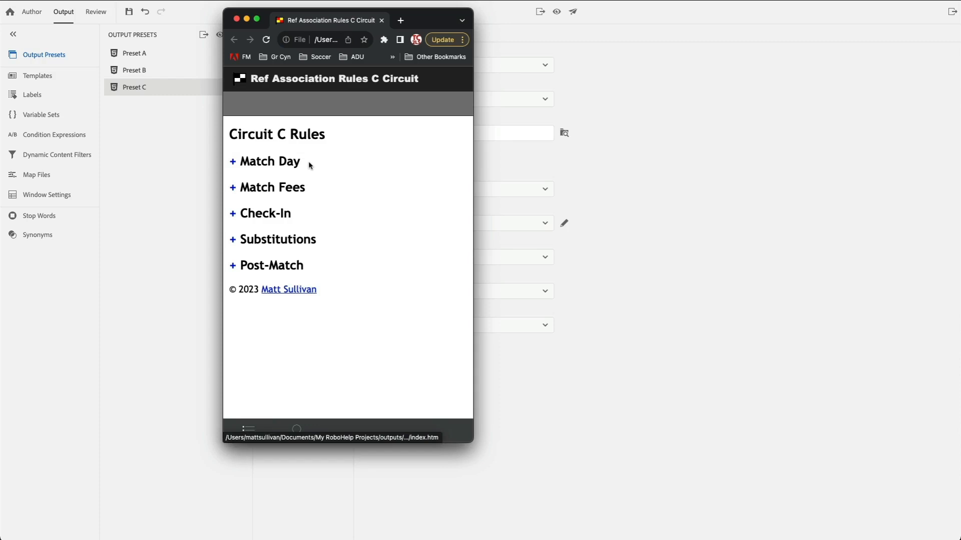
pyautogui.click(175, 160)
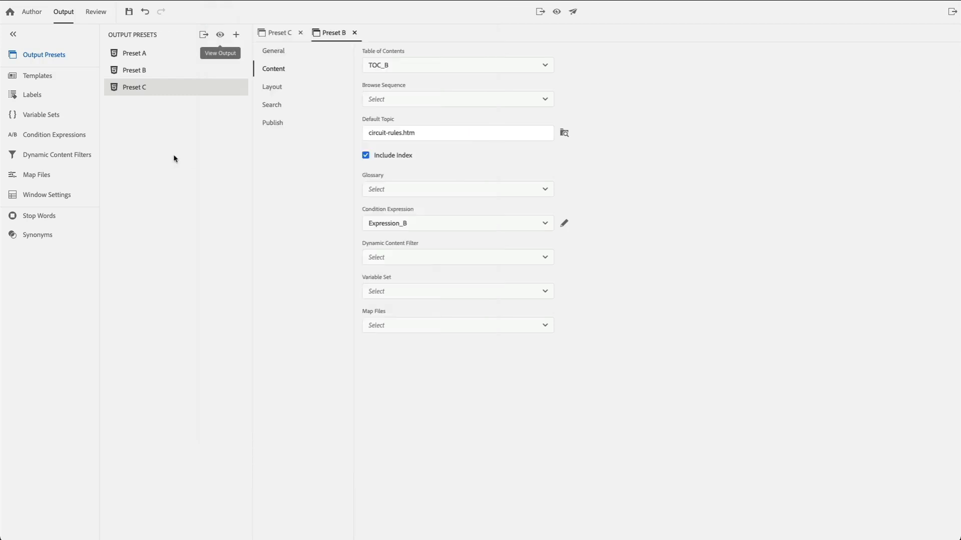
# Keep Charcoal_Grey-Refv2 as Preset B's layout template and open that template for editing
pyautogui.click(127, 58)
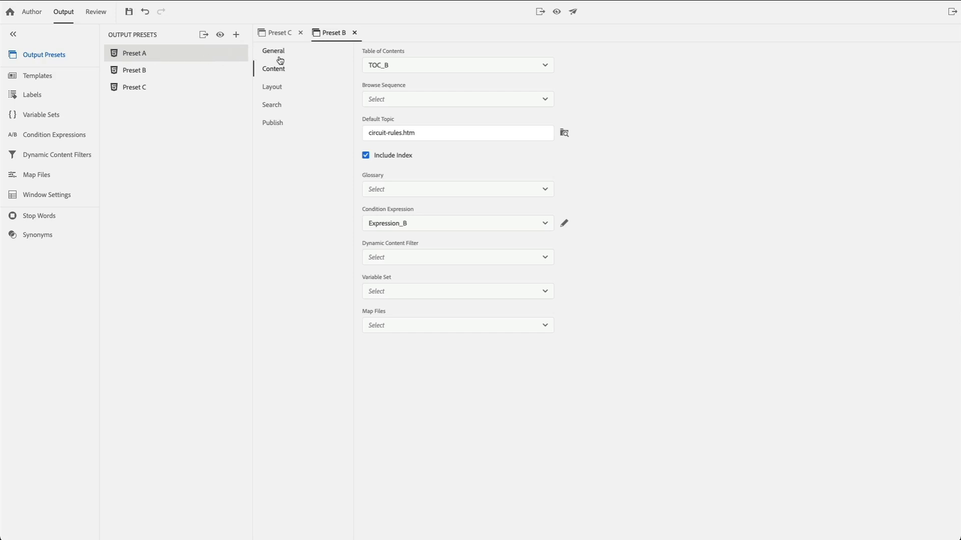
pyautogui.click(272, 91)
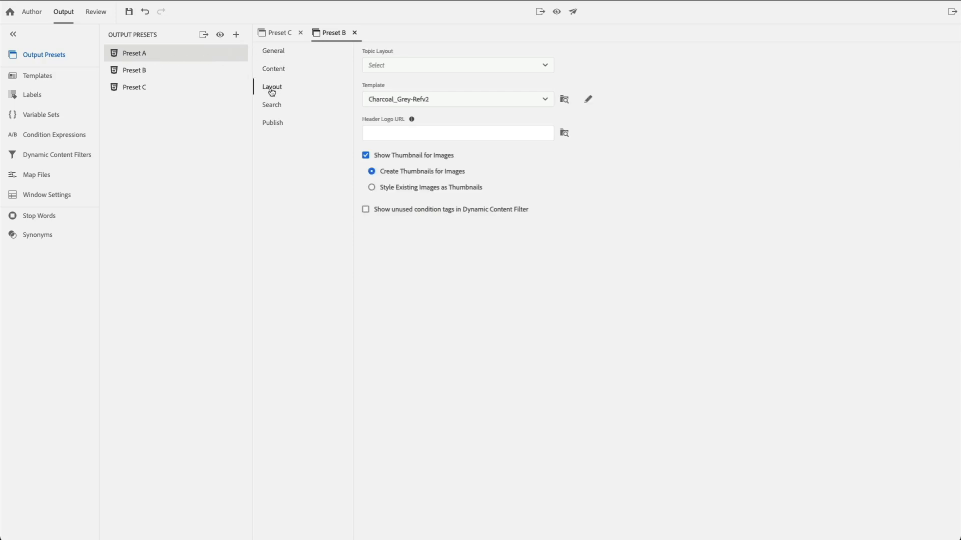
pyautogui.click(545, 101)
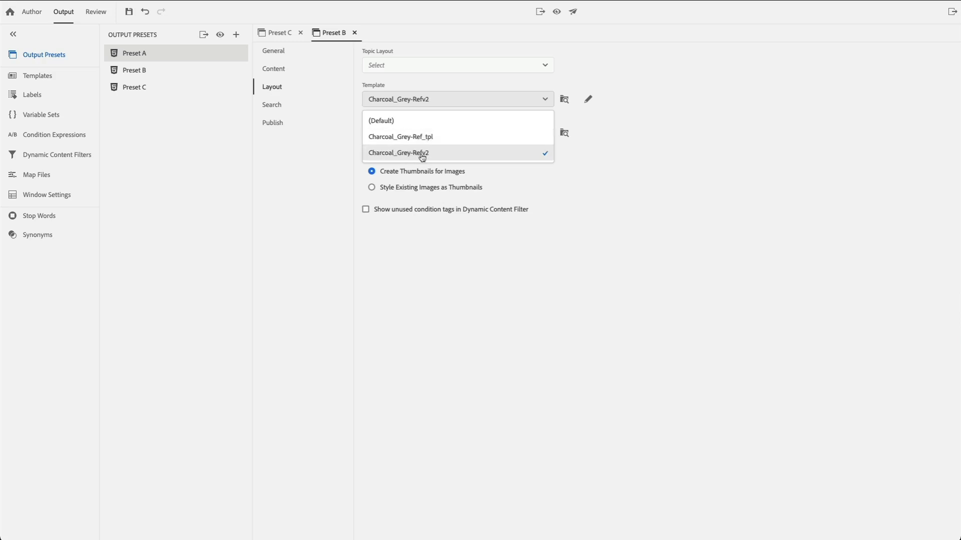
pyautogui.click(422, 157)
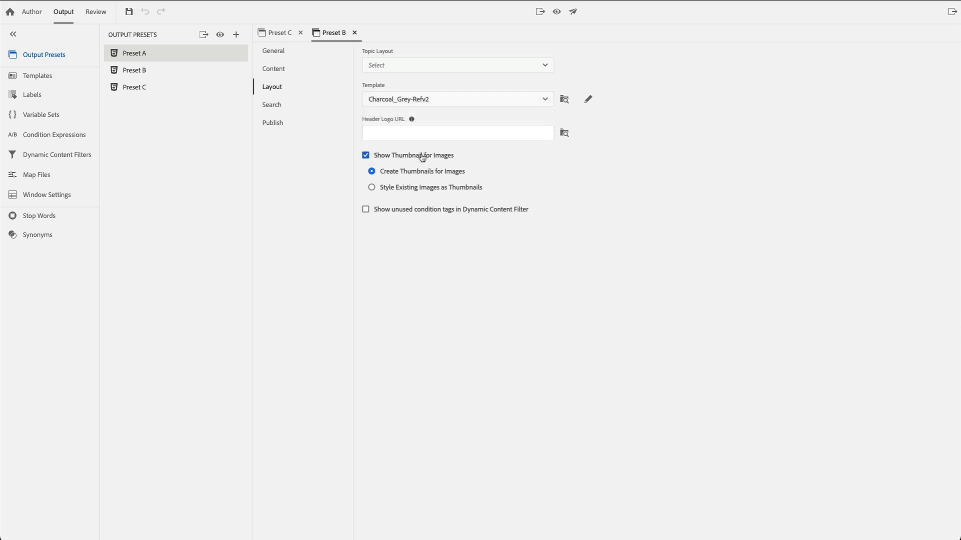
pyautogui.click(587, 102)
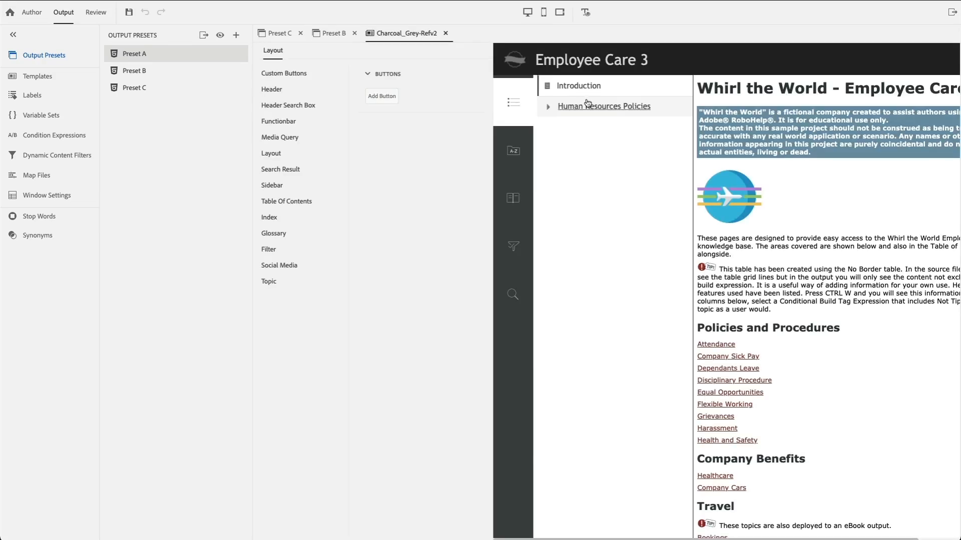
# Turn off Show TOC in the template's general layout settings and preview the template in the mobile view
pyautogui.click(275, 157)
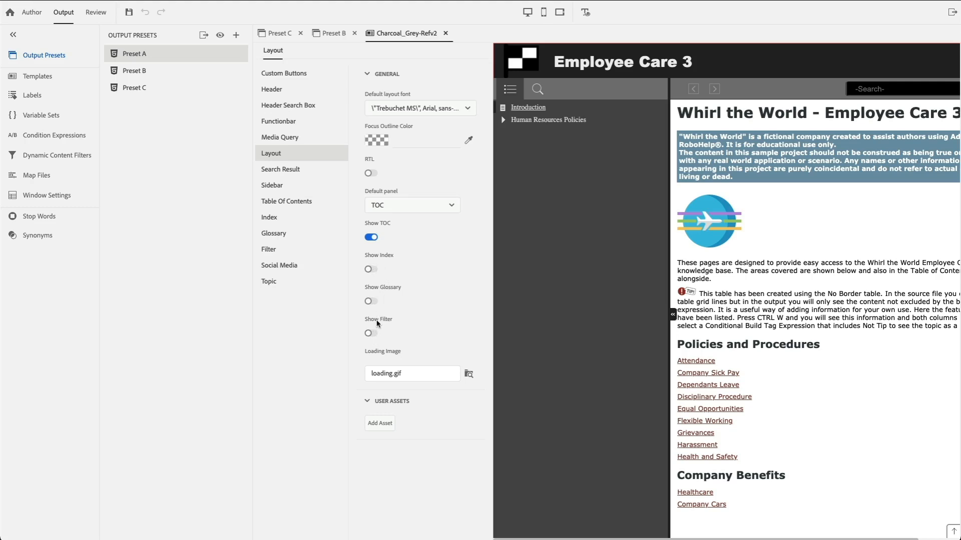
pyautogui.click(371, 238)
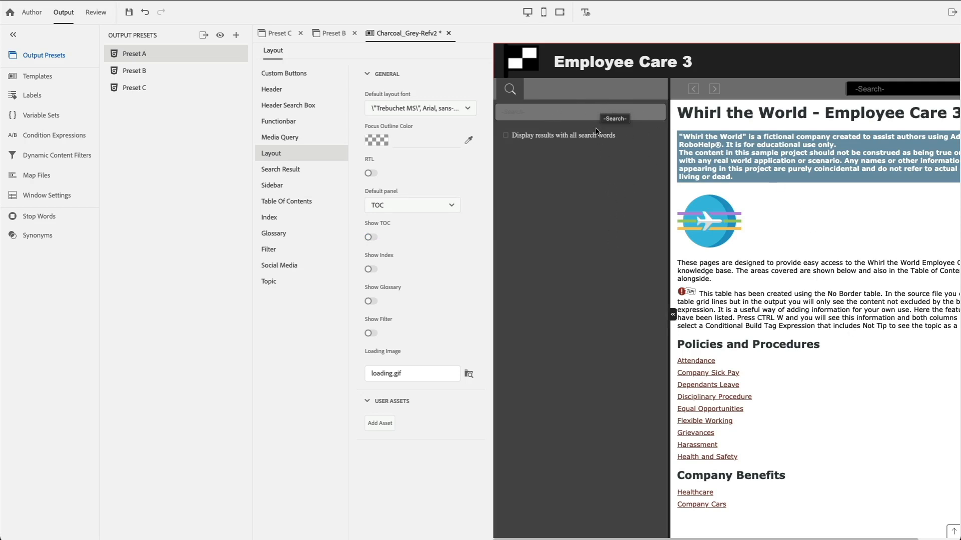
pyautogui.click(544, 14)
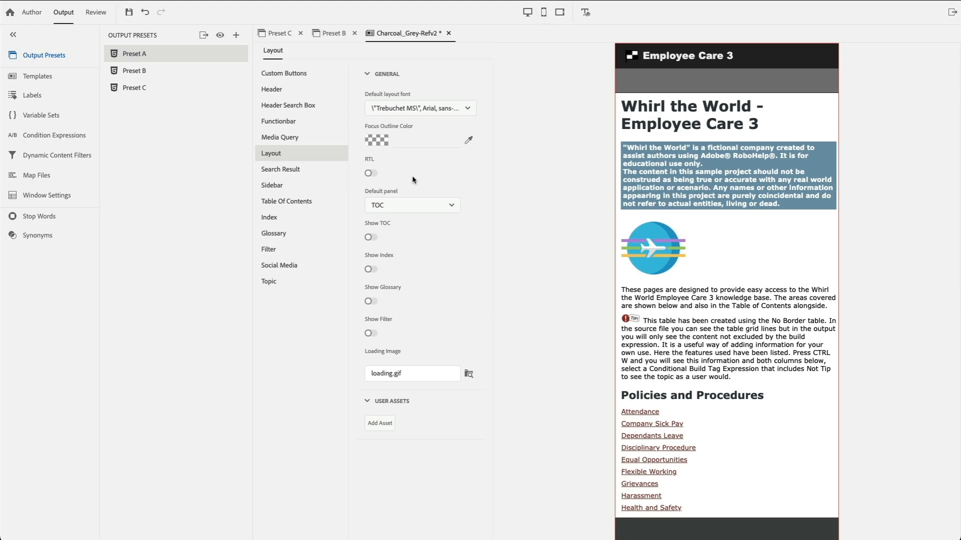
pyautogui.click(370, 237)
pyautogui.click(371, 238)
# Set the template's header logo to Flag-logo-color-v2.png from the project's assets/images folder and save the template
pyautogui.click(269, 92)
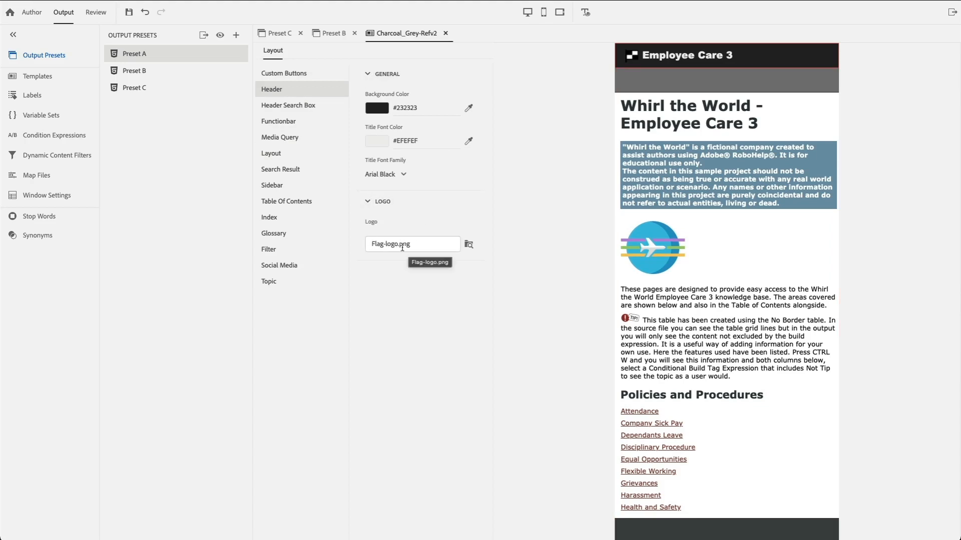
pyautogui.click(468, 246)
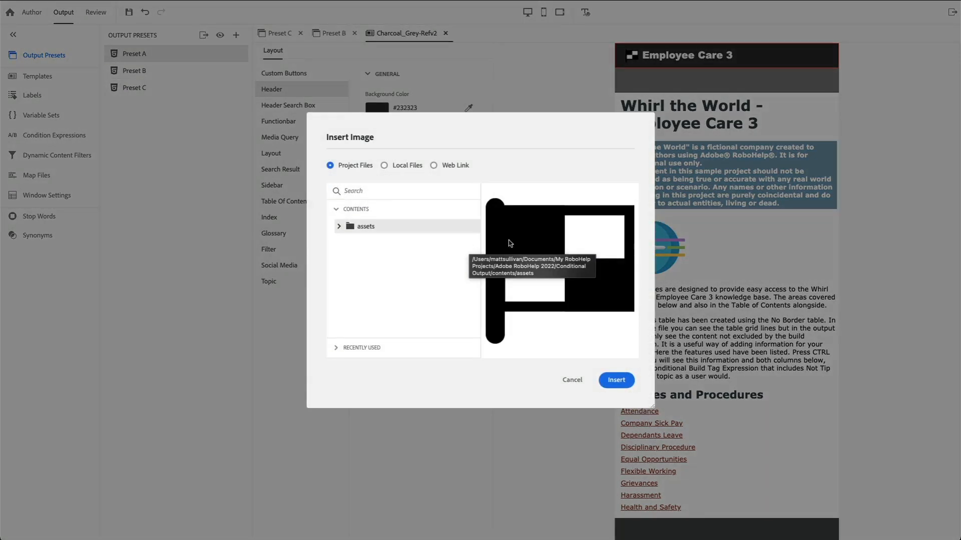
pyautogui.click(339, 228)
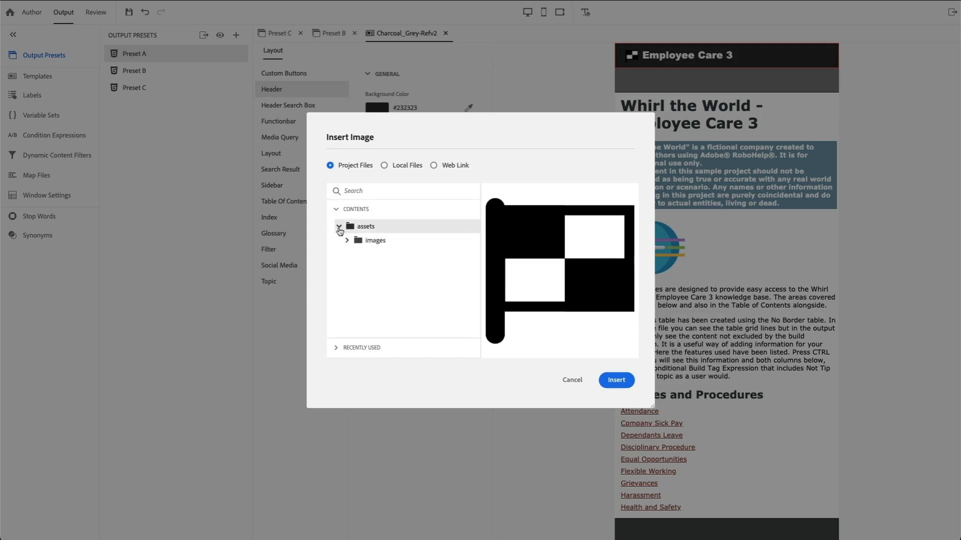
pyautogui.click(346, 242)
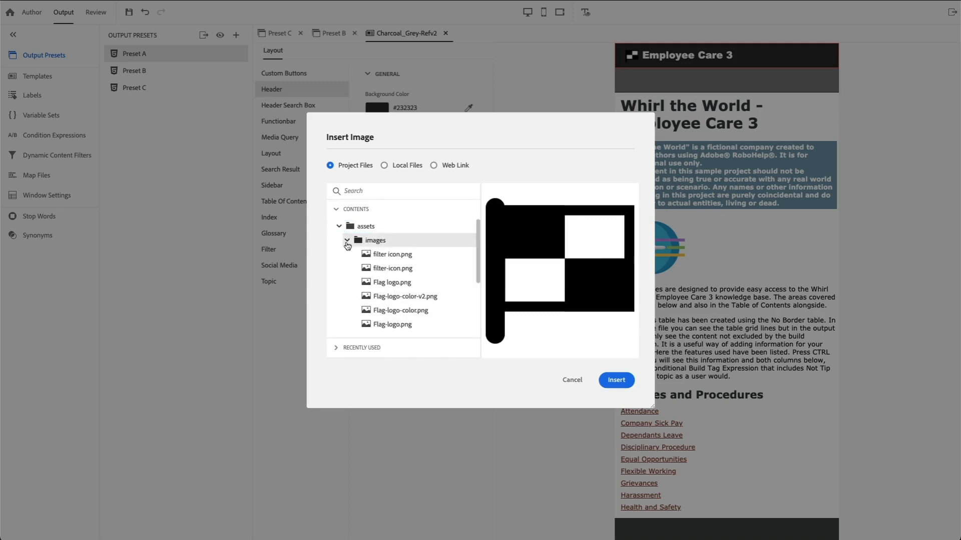
pyautogui.click(395, 299)
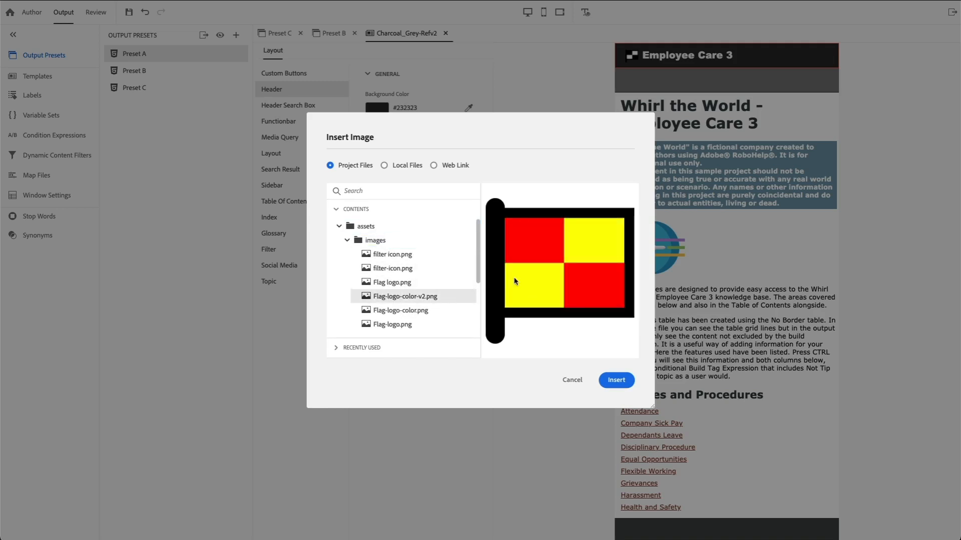
pyautogui.click(616, 381)
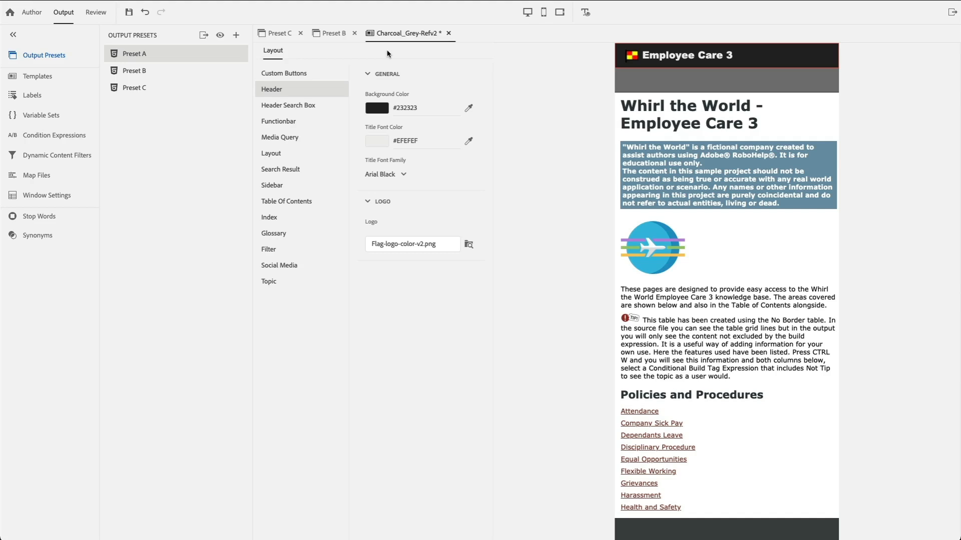
pyautogui.hotkey('ctrl', 's')
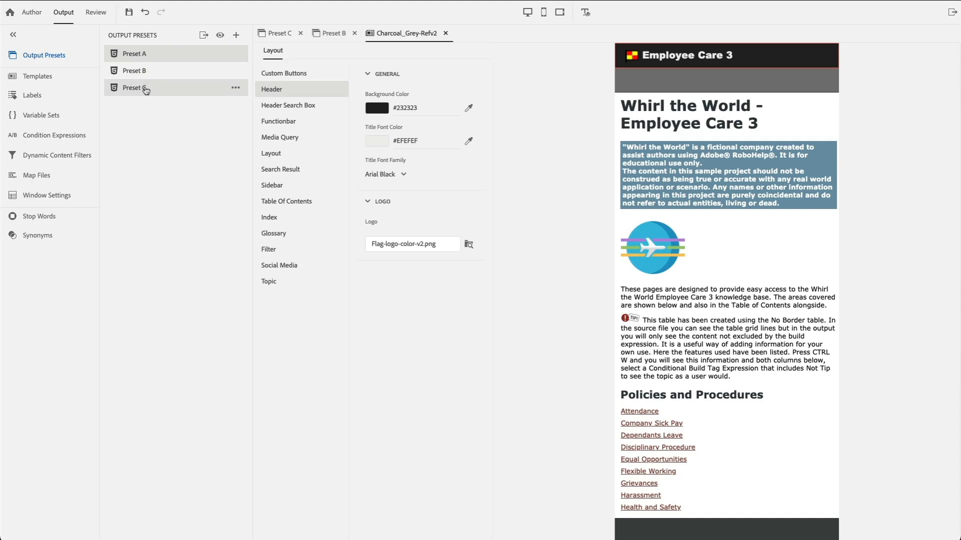
# Regenerate the Preset C output with the edited template and view it in the browser
pyautogui.click(145, 89)
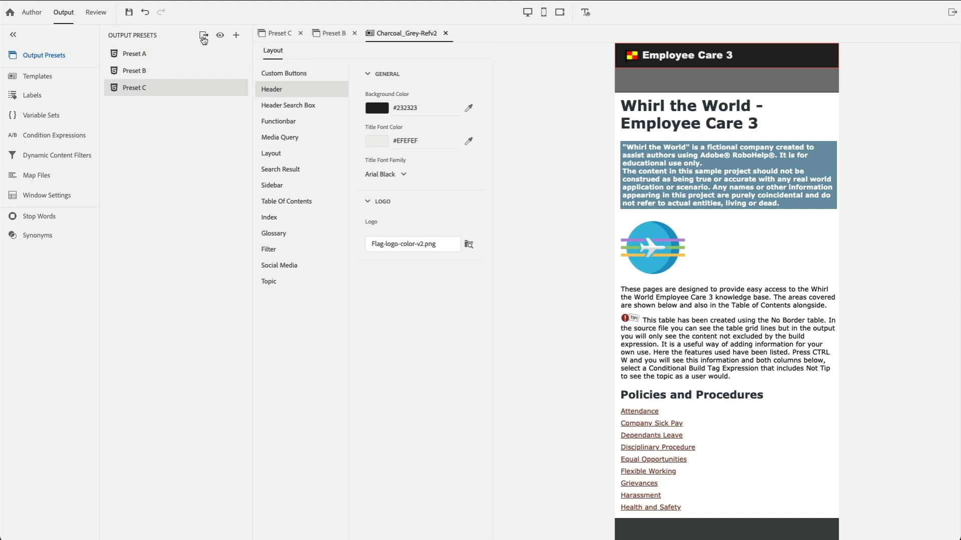
pyautogui.click(204, 38)
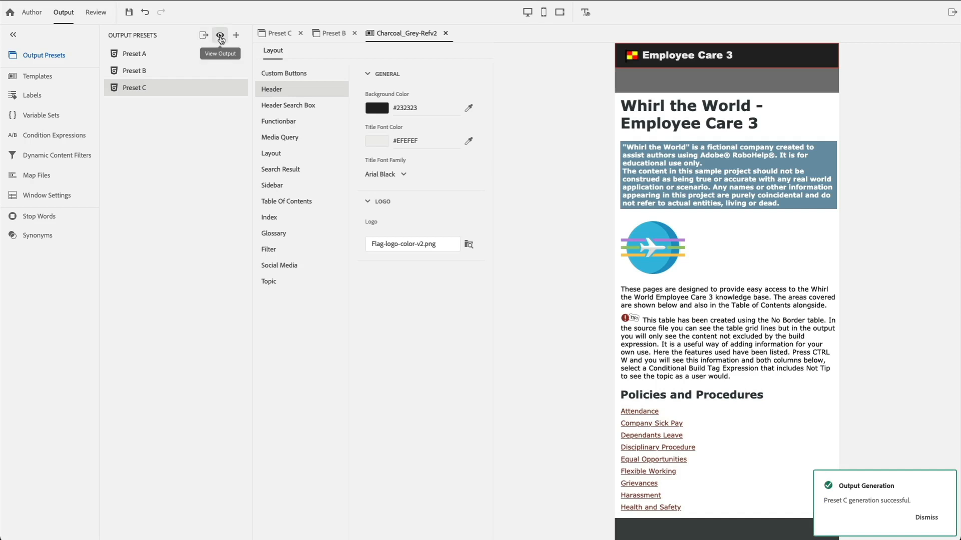
pyautogui.click(220, 38)
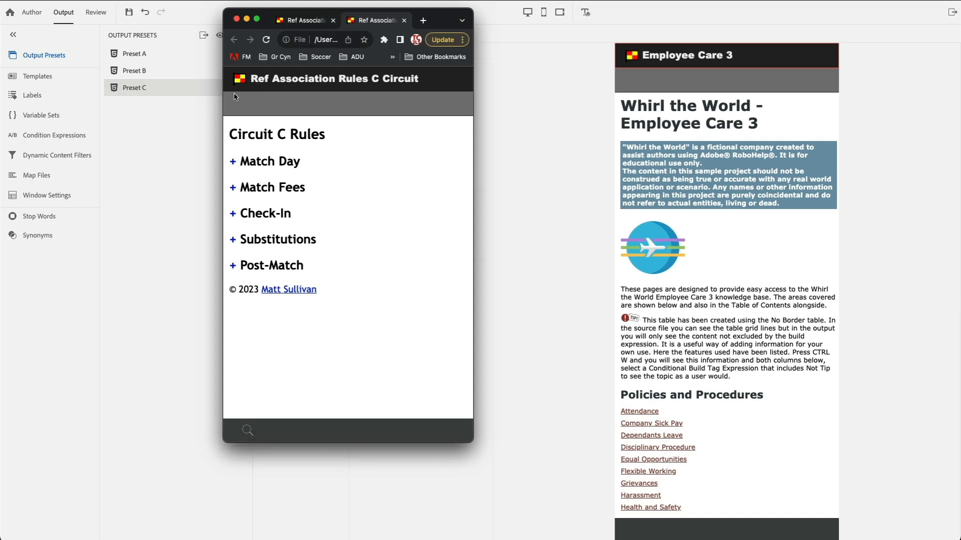
# Return to RoboHelp and open Preset B's layout settings to check which template it uses
pyautogui.click(134, 89)
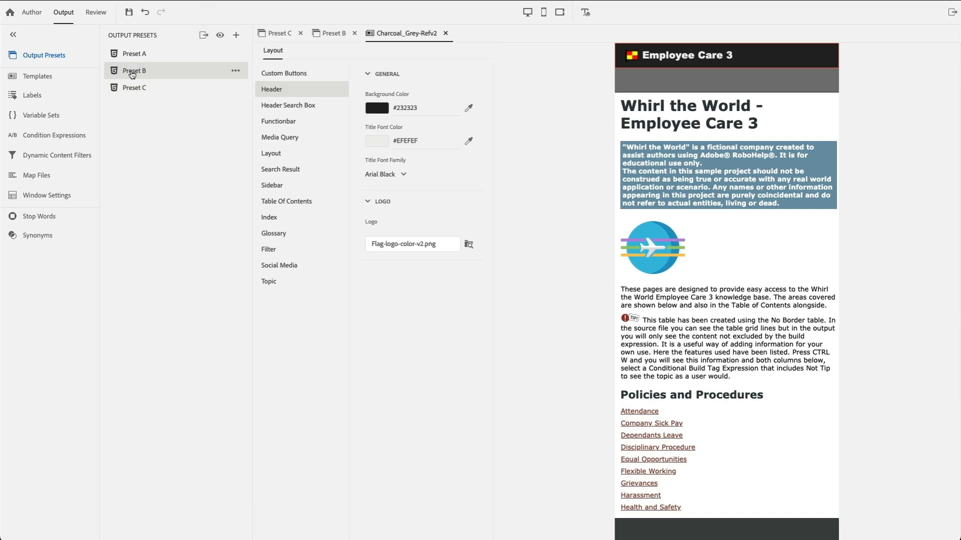
pyautogui.click(132, 71)
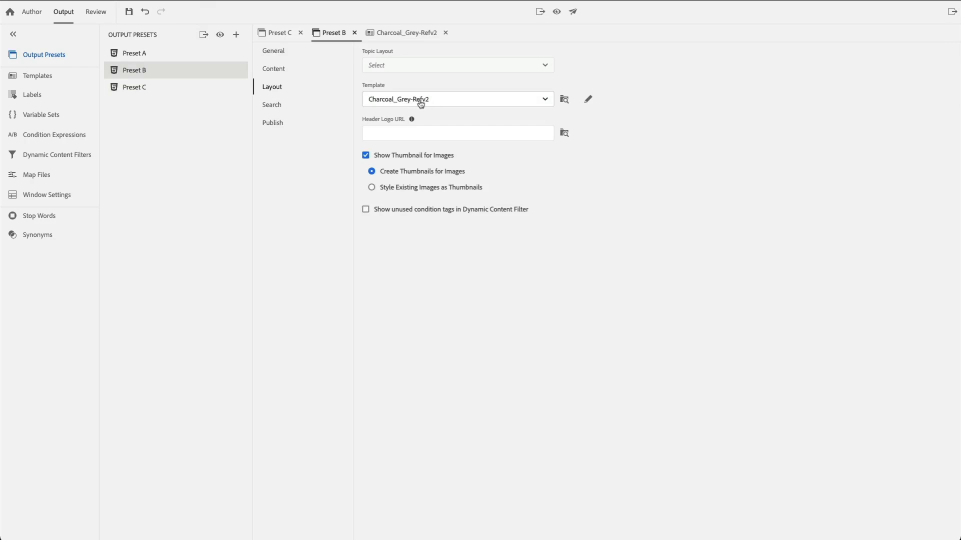
# Open Preset A's layout settings, generate the Preset A output and view it in the browser
pyautogui.doubleClick(139, 59)
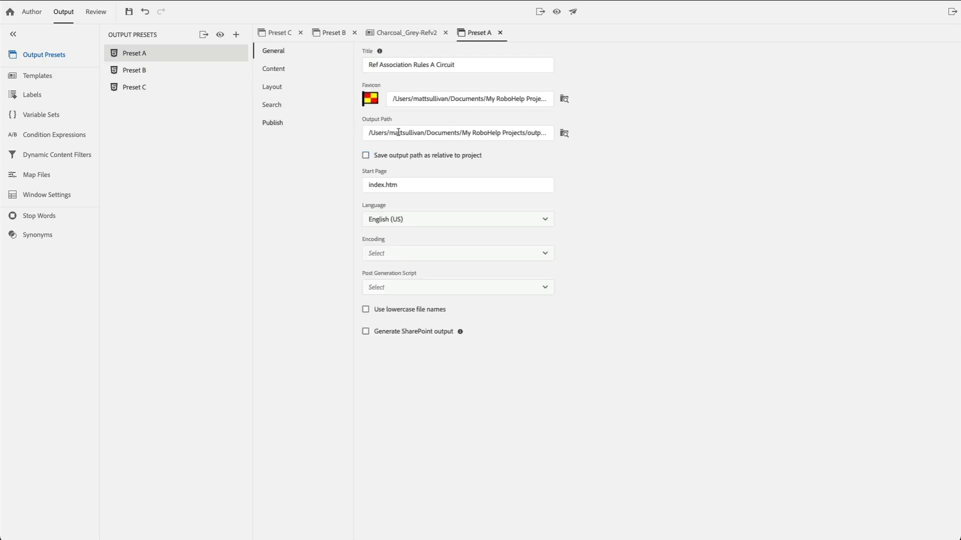
pyautogui.click(275, 89)
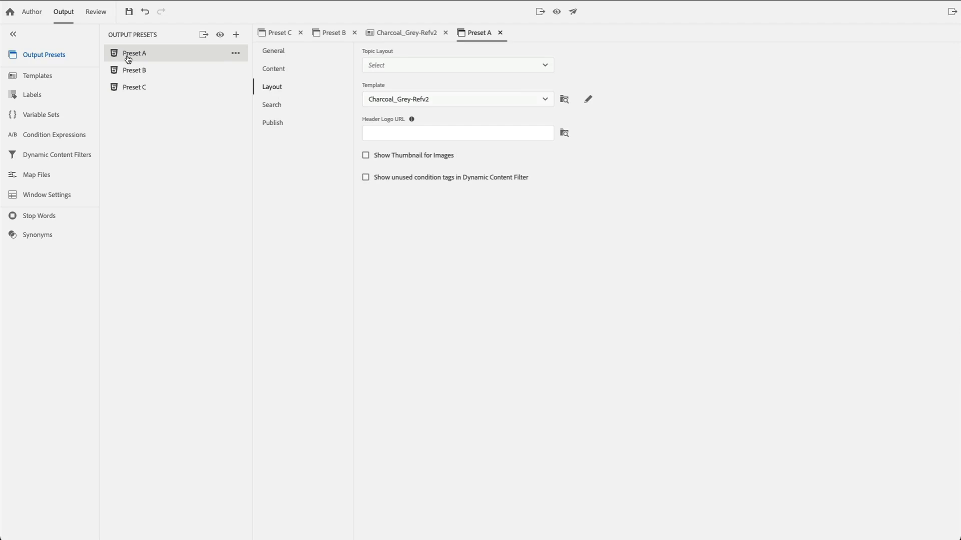
pyautogui.click(204, 36)
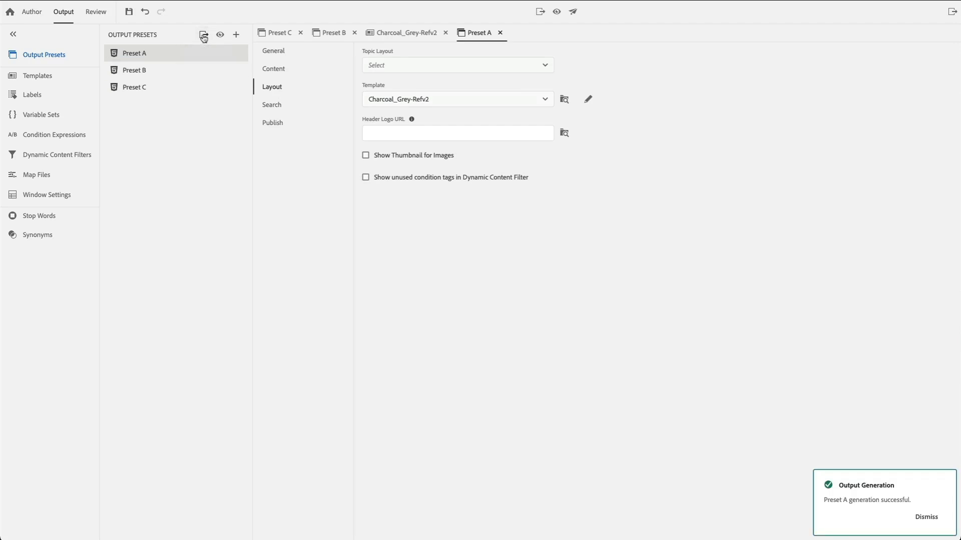
pyautogui.click(219, 36)
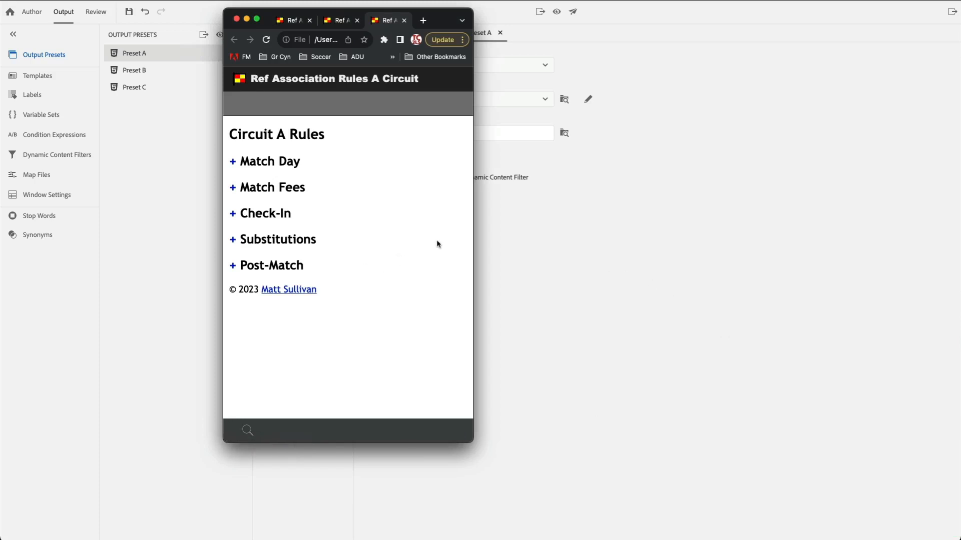
# Enlarge the browser window to check the Circuit A output's tablet and desktop layouts, and return to RoboHelp
pyautogui.moveTo(473, 230); pyautogui.dragTo(772, 227)
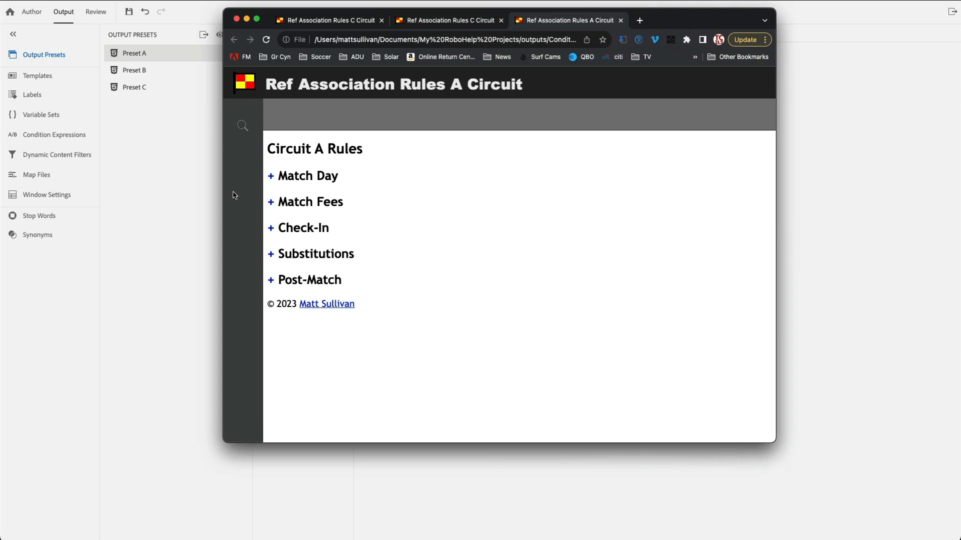
pyautogui.moveTo(775, 443); pyautogui.dragTo(960, 539)
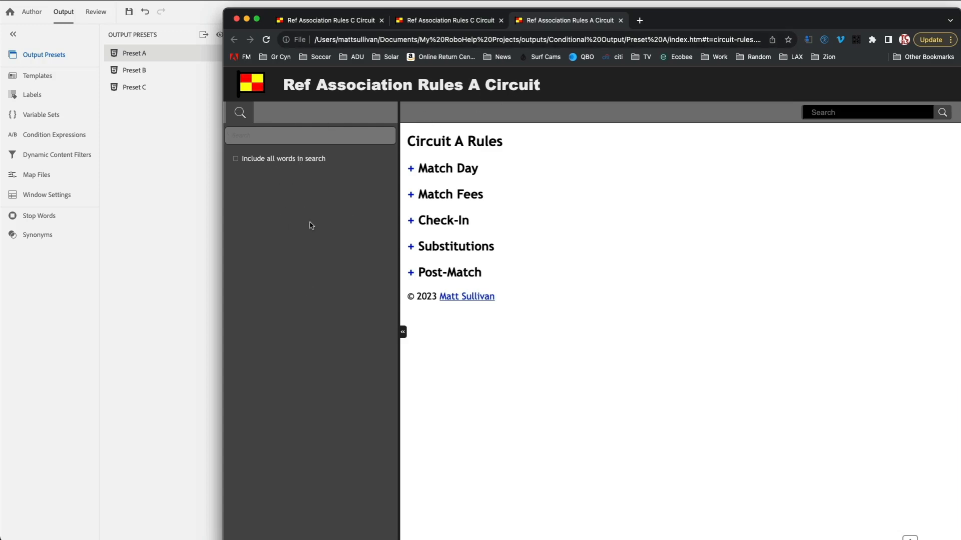
pyautogui.click(122, 181)
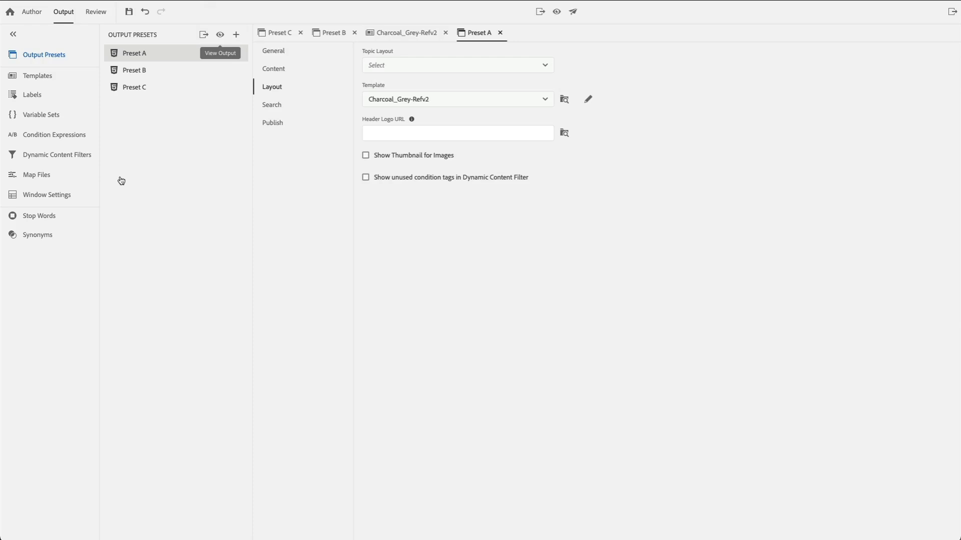
# Open the Circuit Rules topic for authoring and inspect the condition tags on the Match Day list text
pyautogui.click(32, 12)
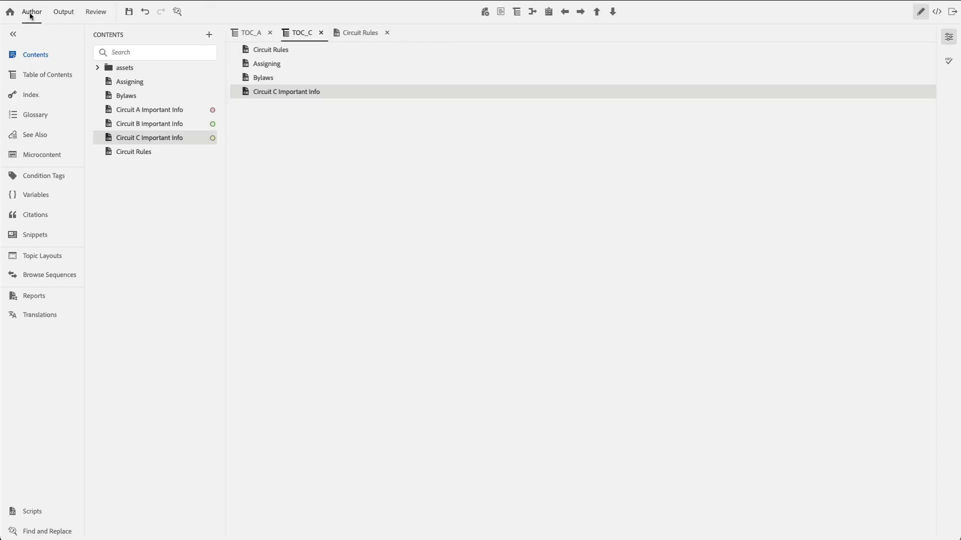
pyautogui.click(132, 156)
pyautogui.doubleClick(132, 156)
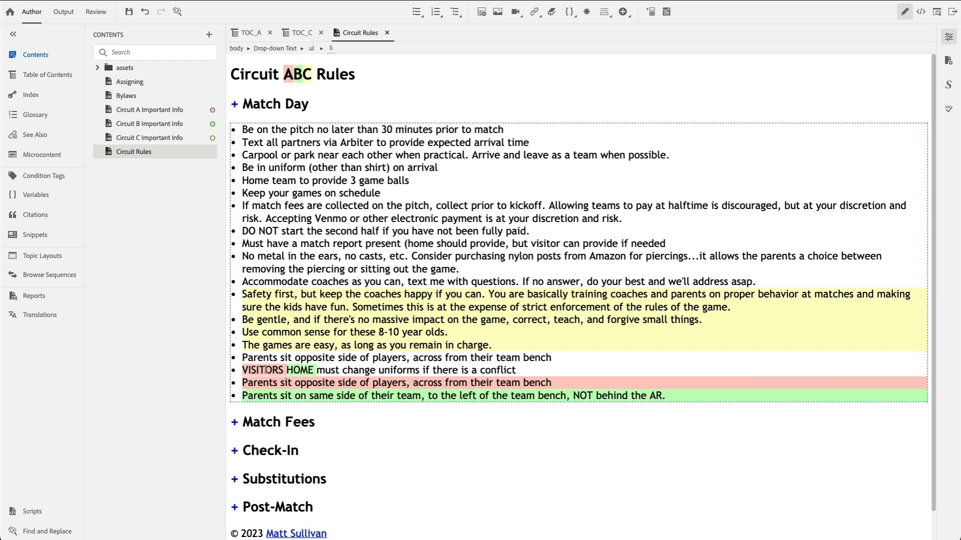
pyautogui.moveTo(296, 370)
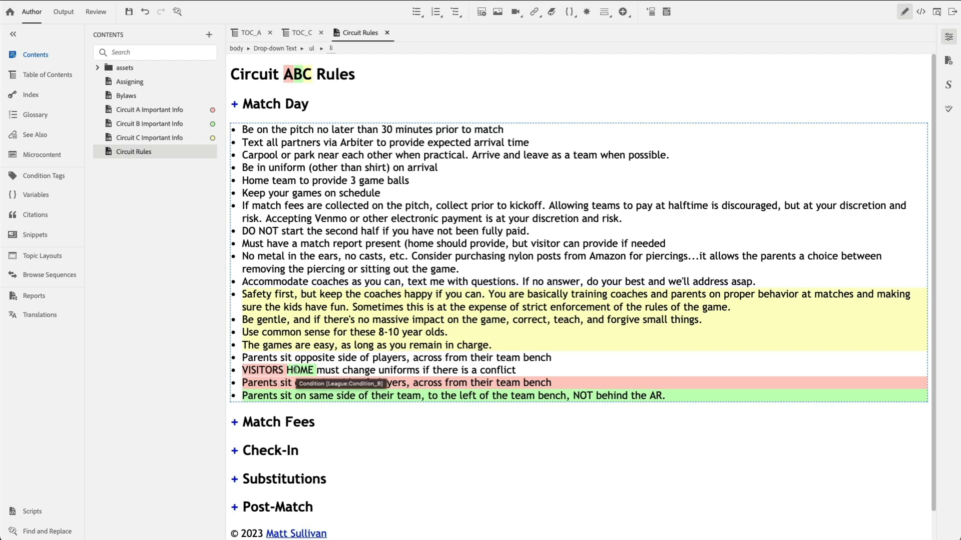
pyautogui.moveTo(300, 320)
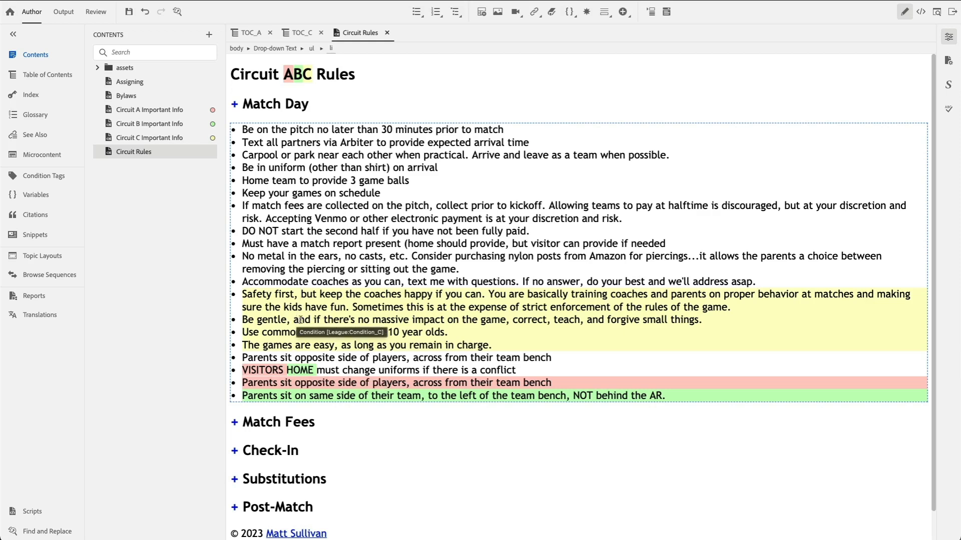
pyautogui.moveTo(353, 347)
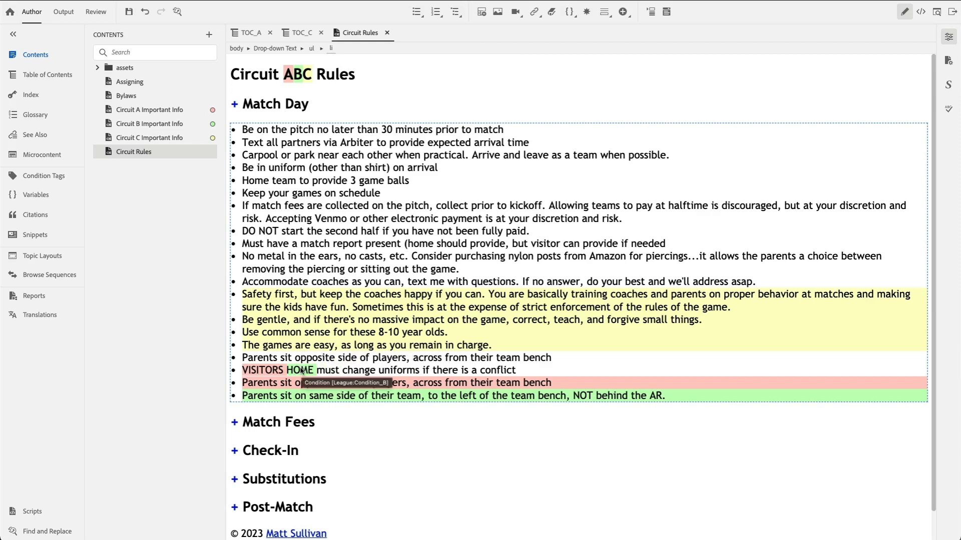
# Apply both Condition_A and Condition_B to the "Home team to provide 3 game balls" bullet under Match Day
pyautogui.tripleClick(255, 185)
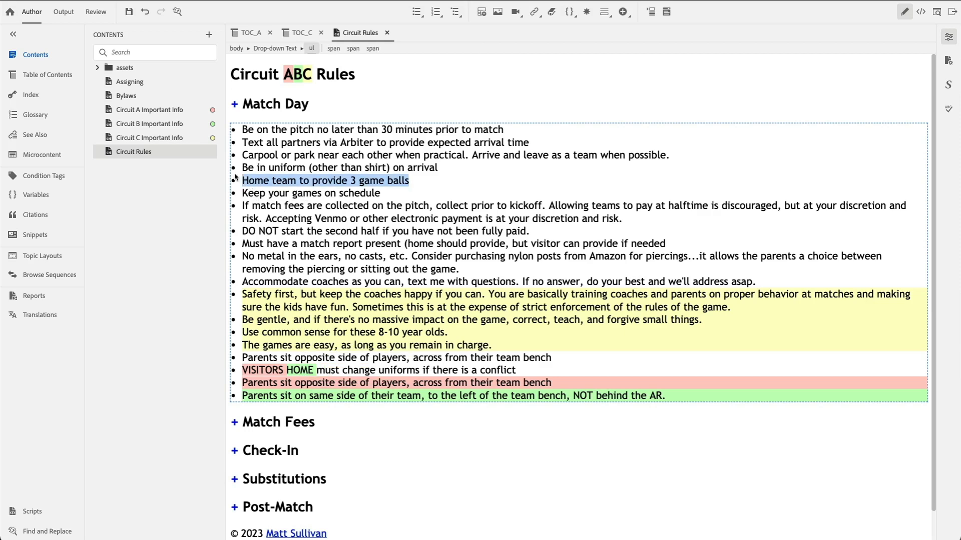
pyautogui.click(31, 177)
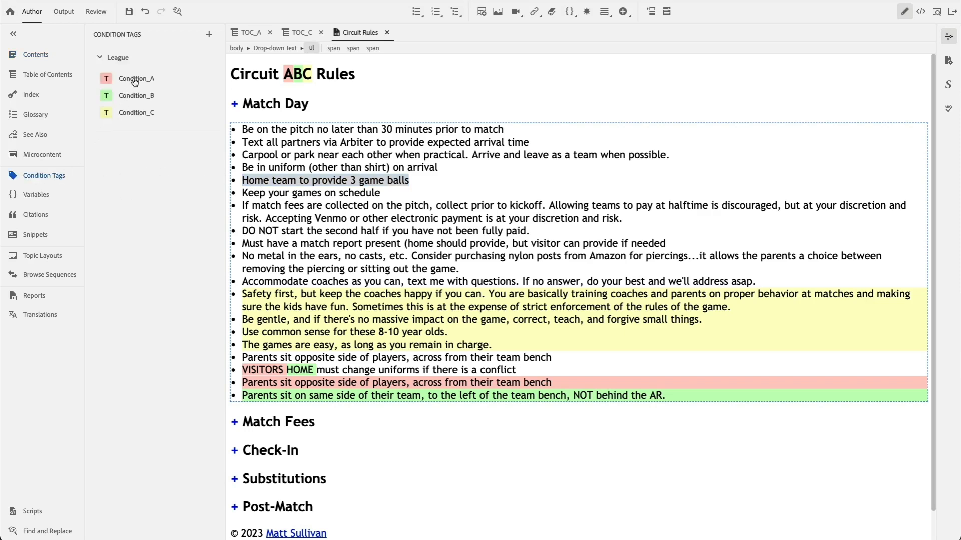
pyautogui.moveTo(134, 81); pyautogui.dragTo(338, 188)
pyautogui.moveTo(129, 96); pyautogui.dragTo(336, 186)
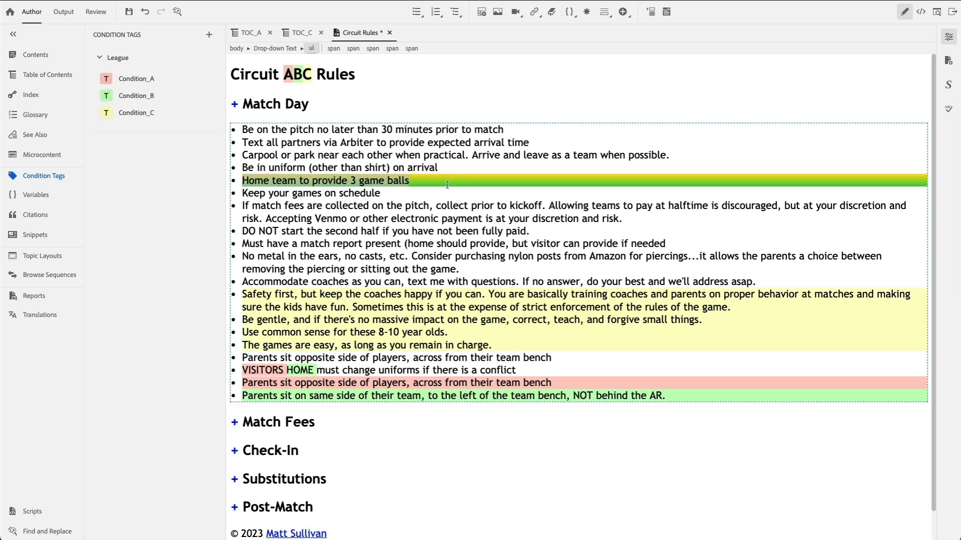
pyautogui.moveTo(443, 185)
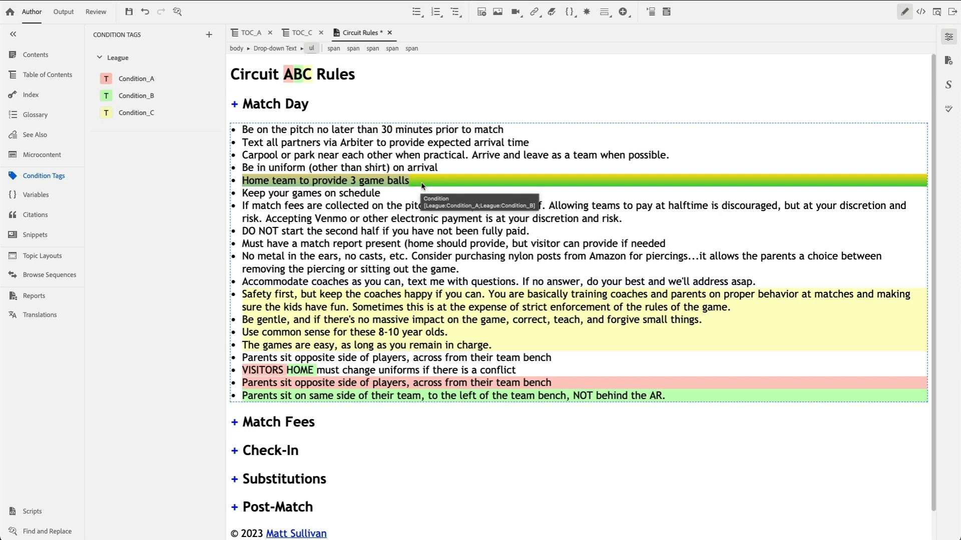
# Open the condition expression Expression_A and review its include/exclude and logical operator choices, keeping Exclude and AND
pyautogui.click(64, 12)
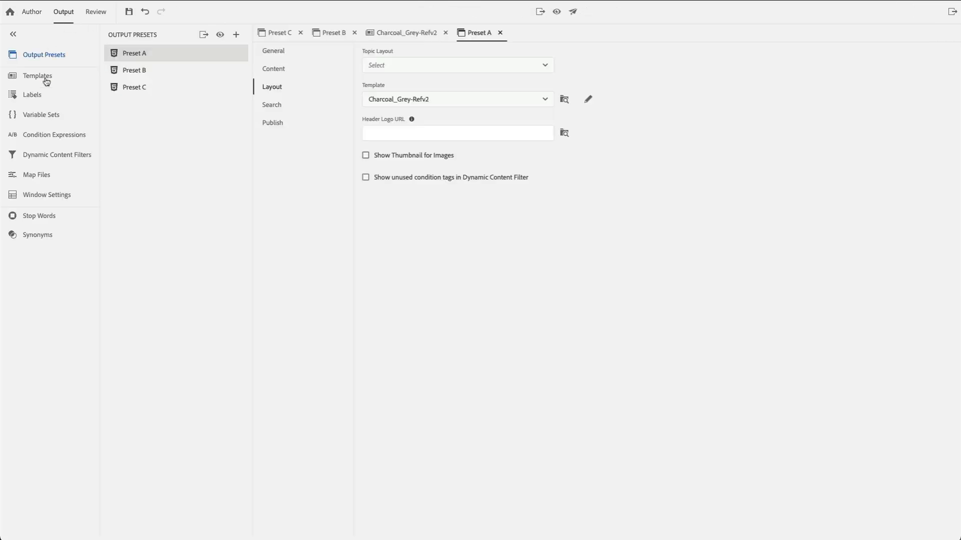
pyautogui.click(40, 134)
pyautogui.moveTo(146, 59)
pyautogui.click(146, 58)
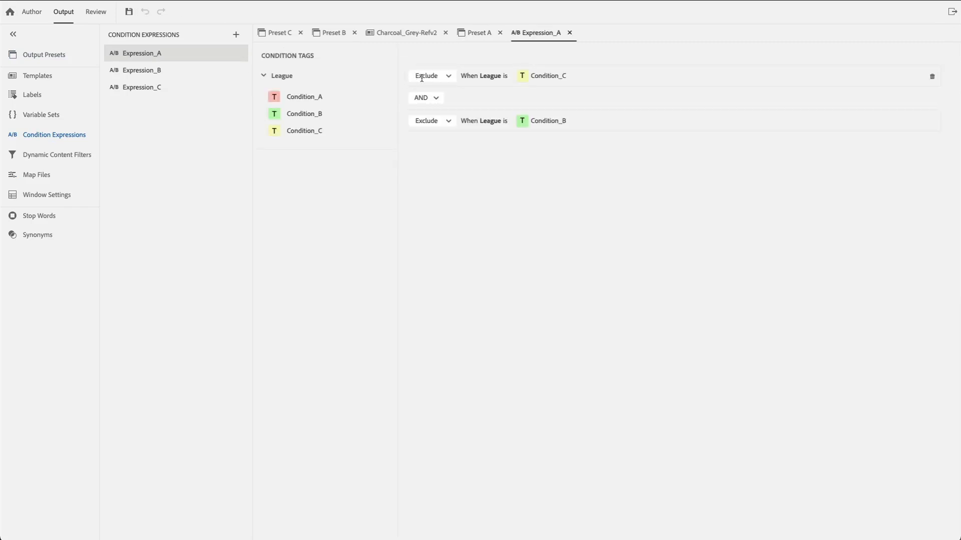
pyautogui.click(449, 77)
pyautogui.click(466, 95)
pyautogui.click(436, 102)
pyautogui.click(460, 104)
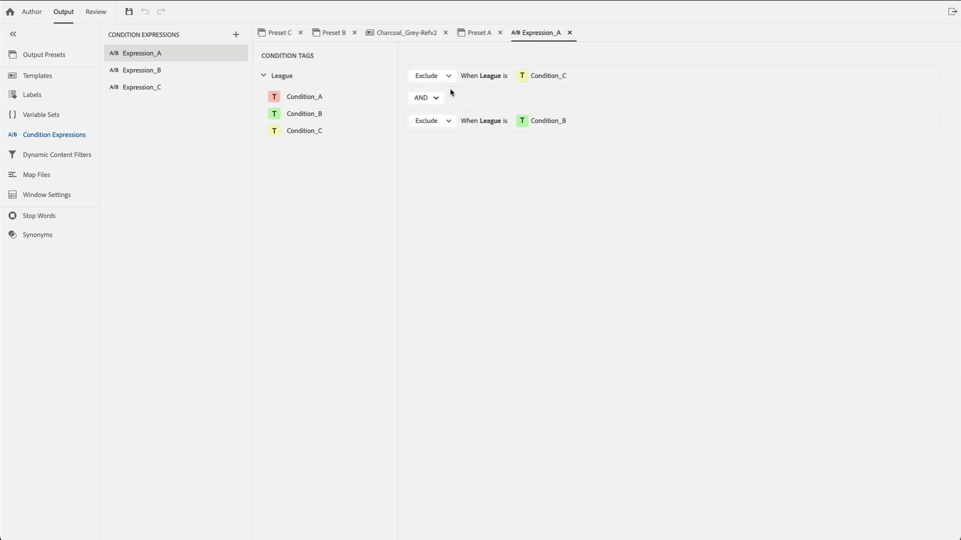